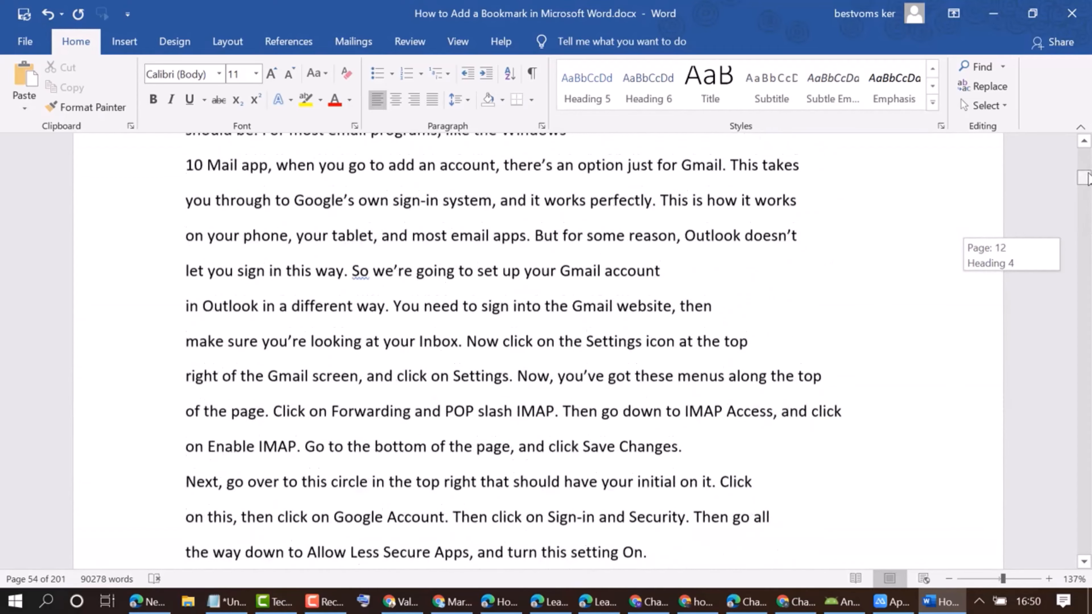
Change the "Heading 4" heading text to "Heading Four".
scroll(506, 379, "up", 1)
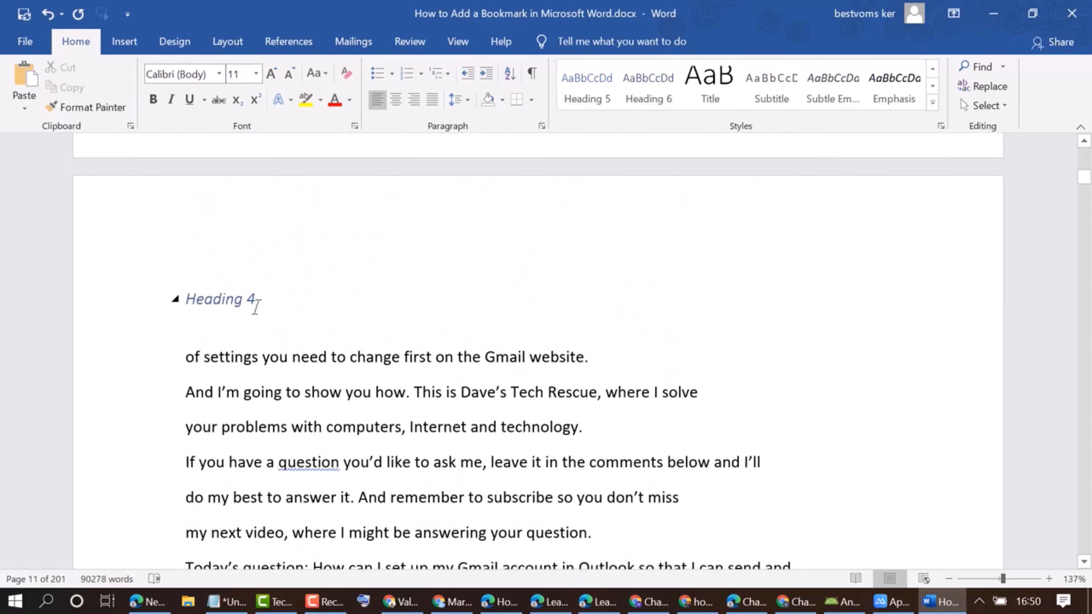
double_click(250, 298)
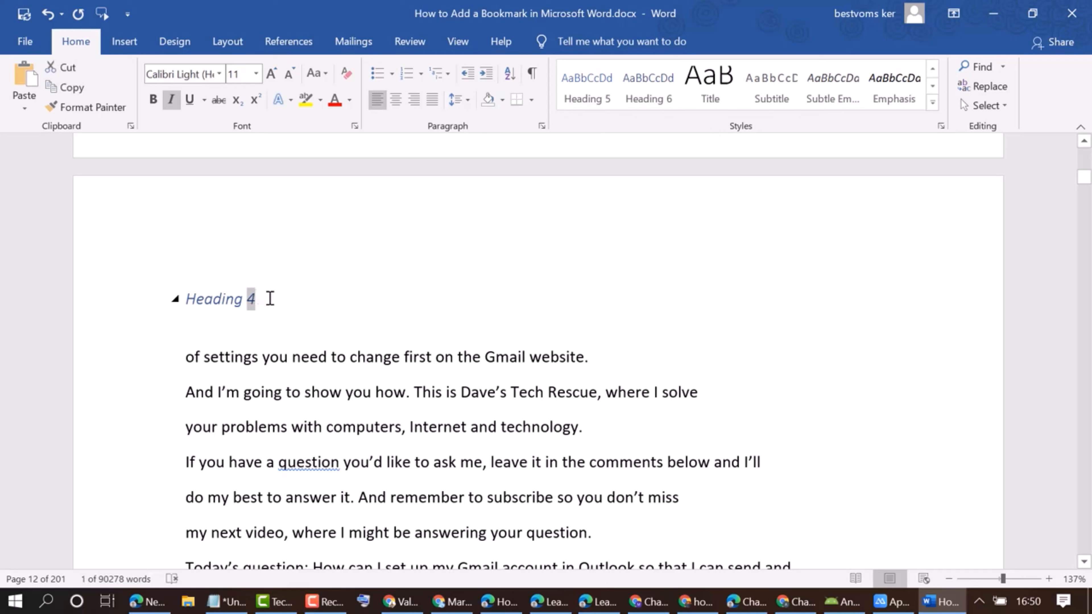
type("F")
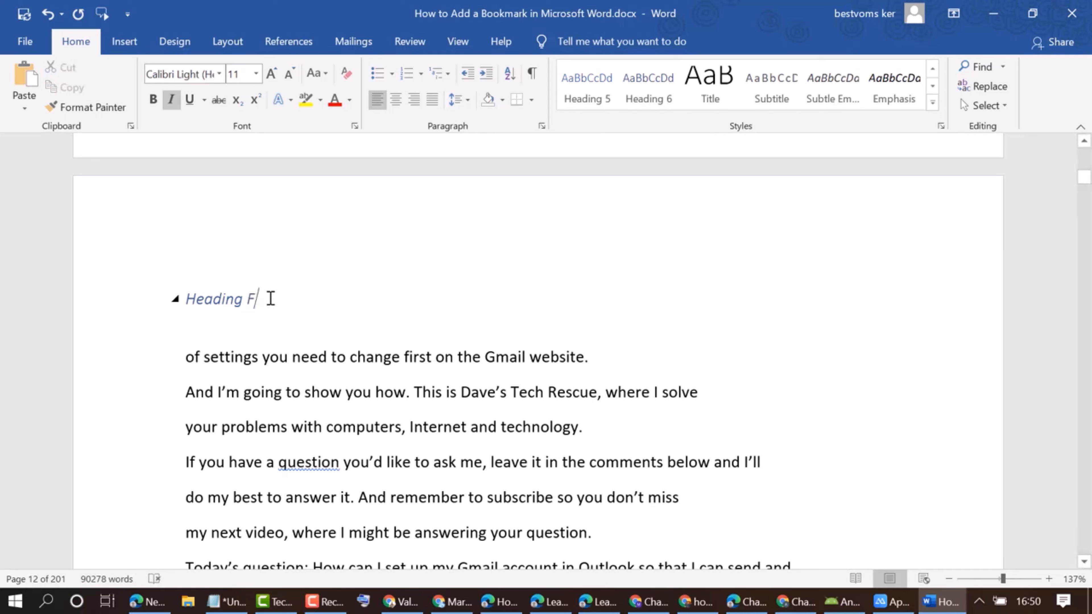
type("our")
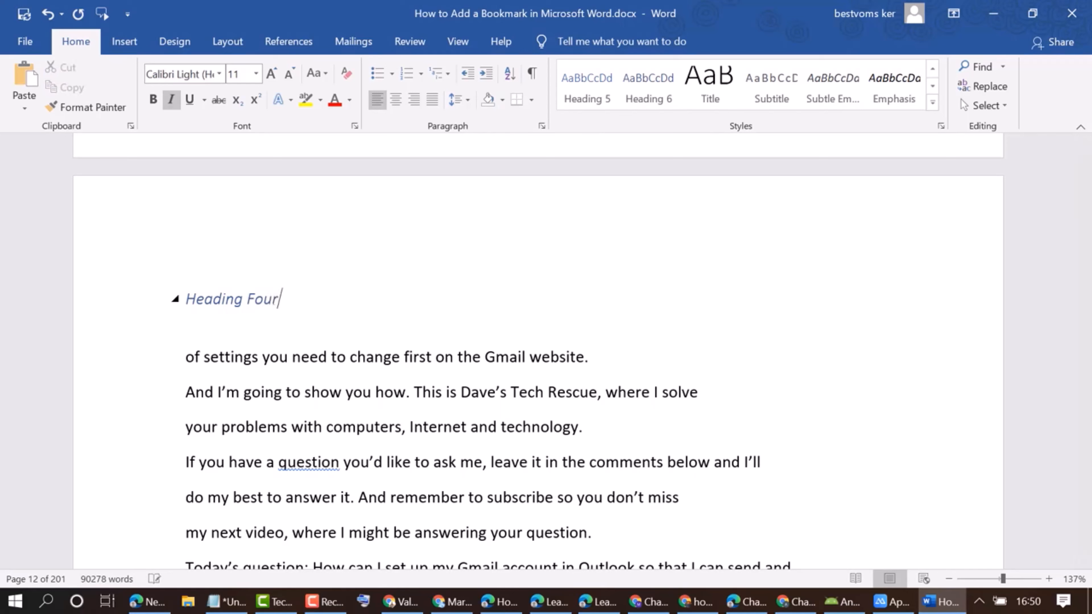
left_click(435, 395)
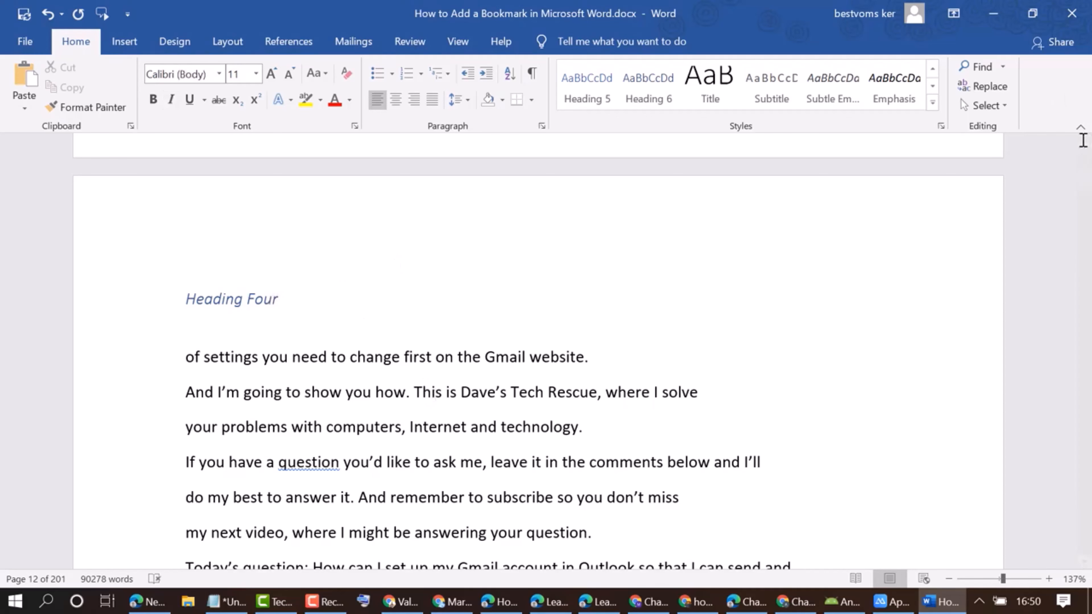
Update the entire table of contents on the first page, including its heading entries.
left_click_drag(1084, 179, 1084, 142)
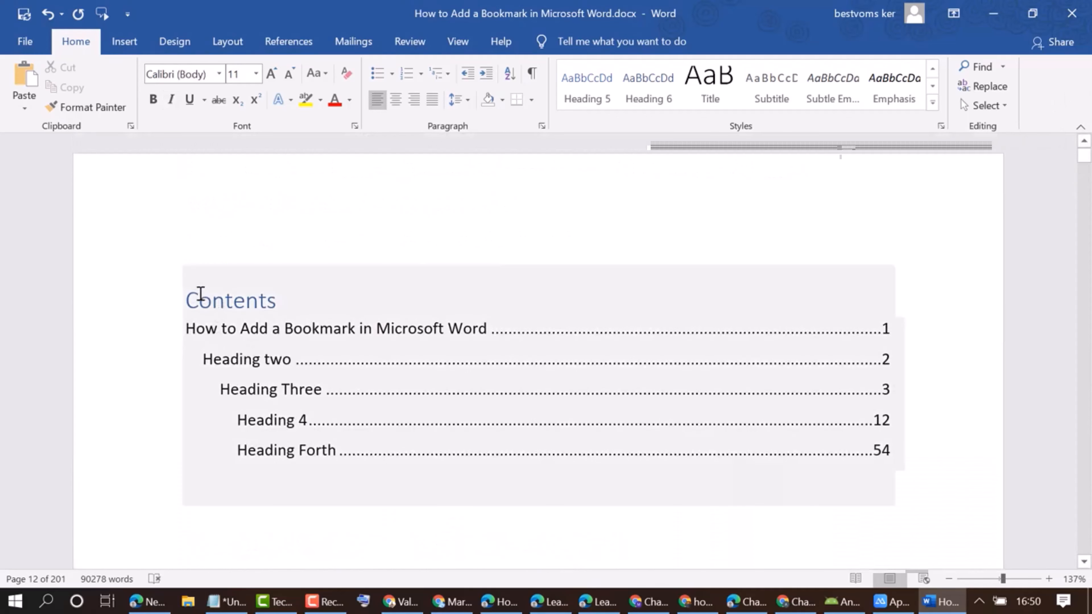
left_click(199, 298)
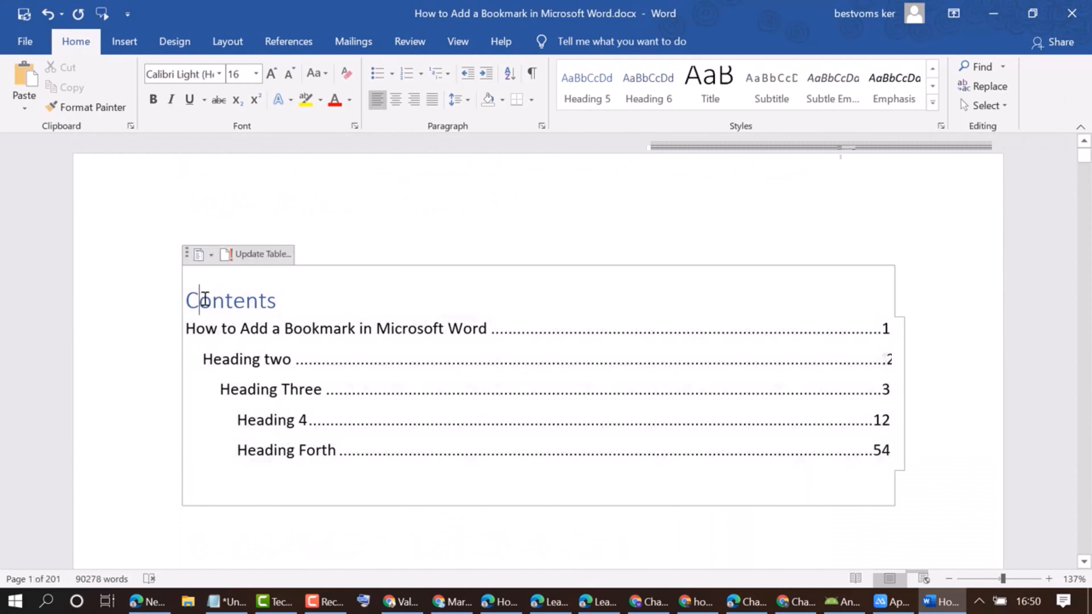
left_click(275, 254)
left_click(482, 301)
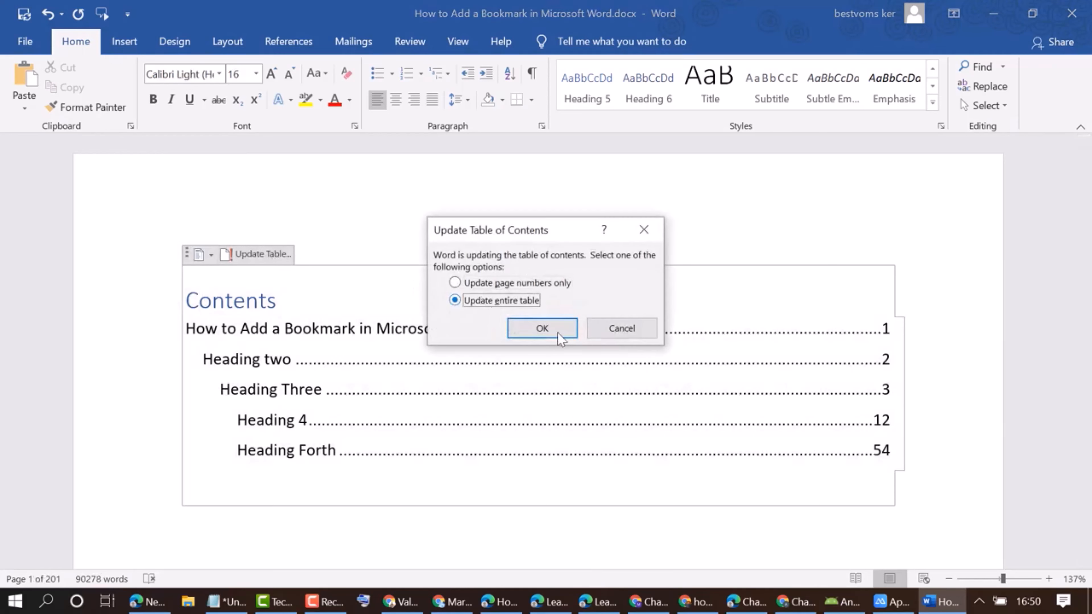
left_click(542, 329)
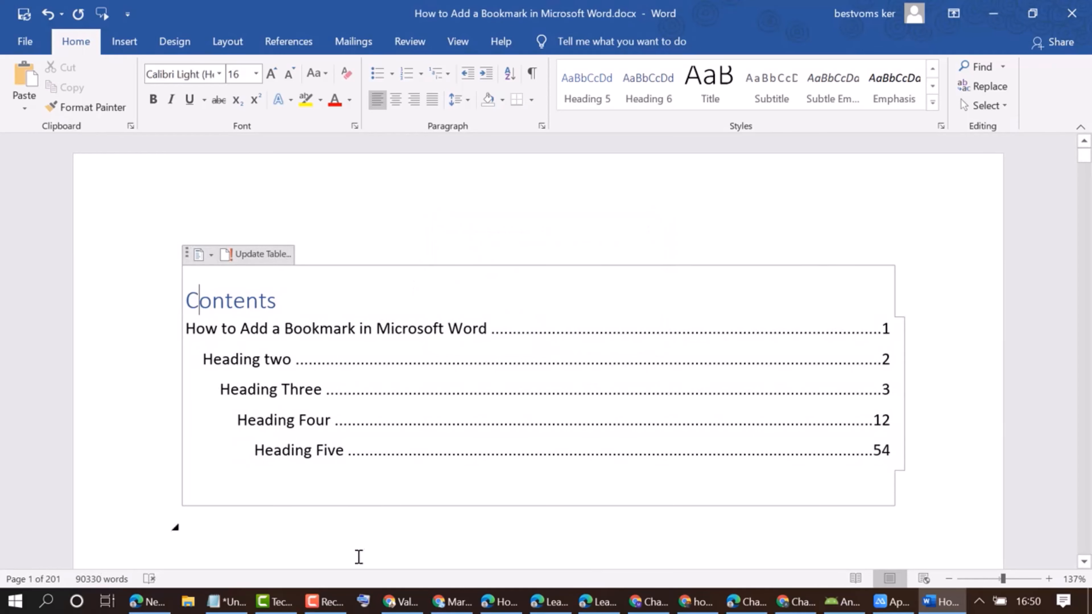
left_click(360, 543)
scroll(420, 387, "down", 3)
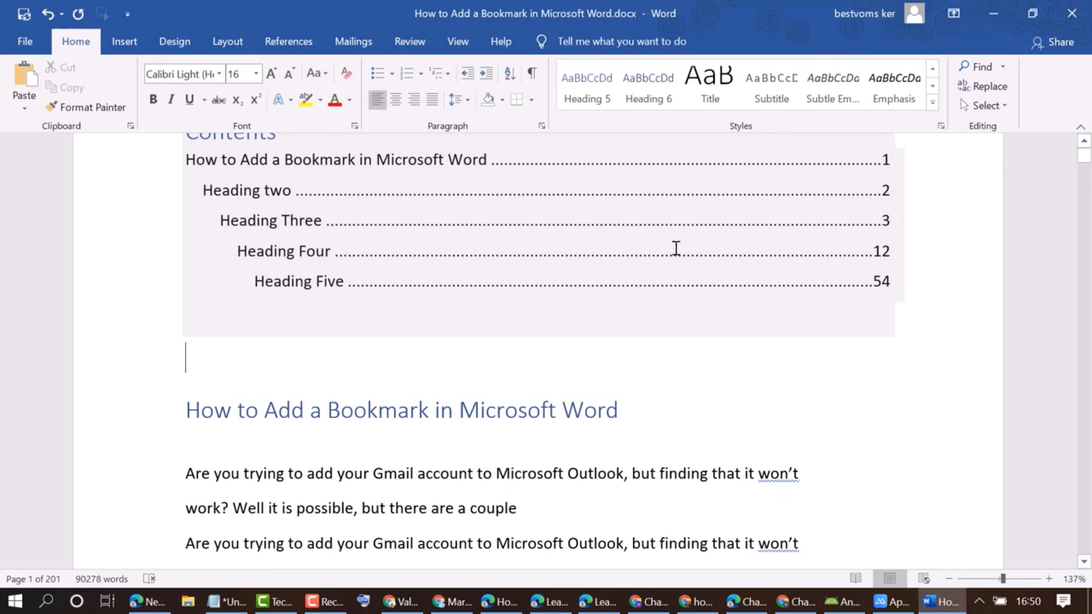
scroll(370, 214, "up", 3)
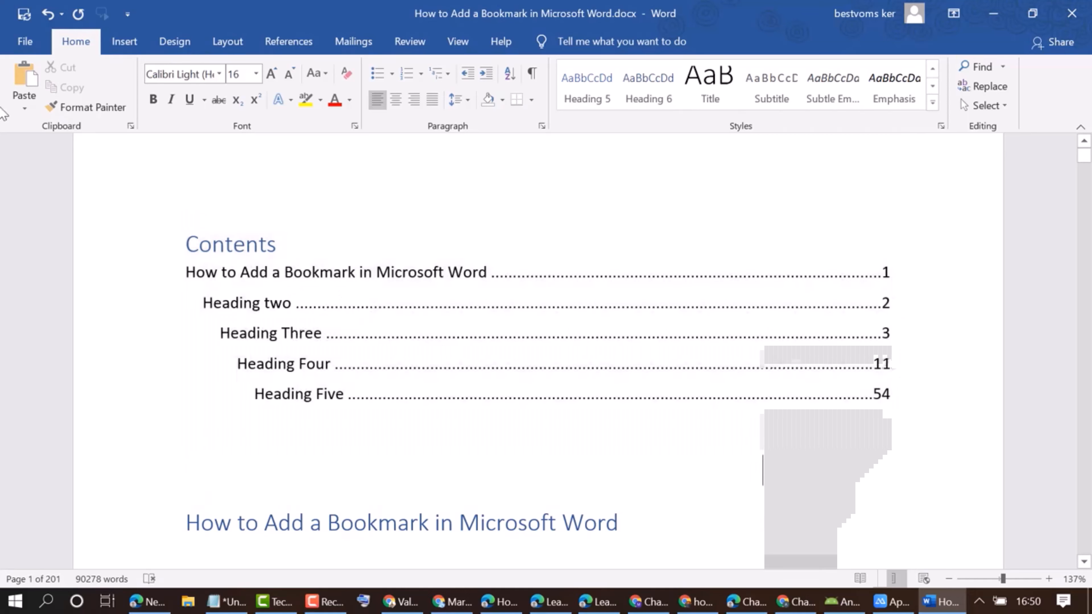
mouse_move(1084, 153)
left_mouse_down()
mouse_move(1089, 263)
mouse_move(1090, 159)
left_mouse_up()
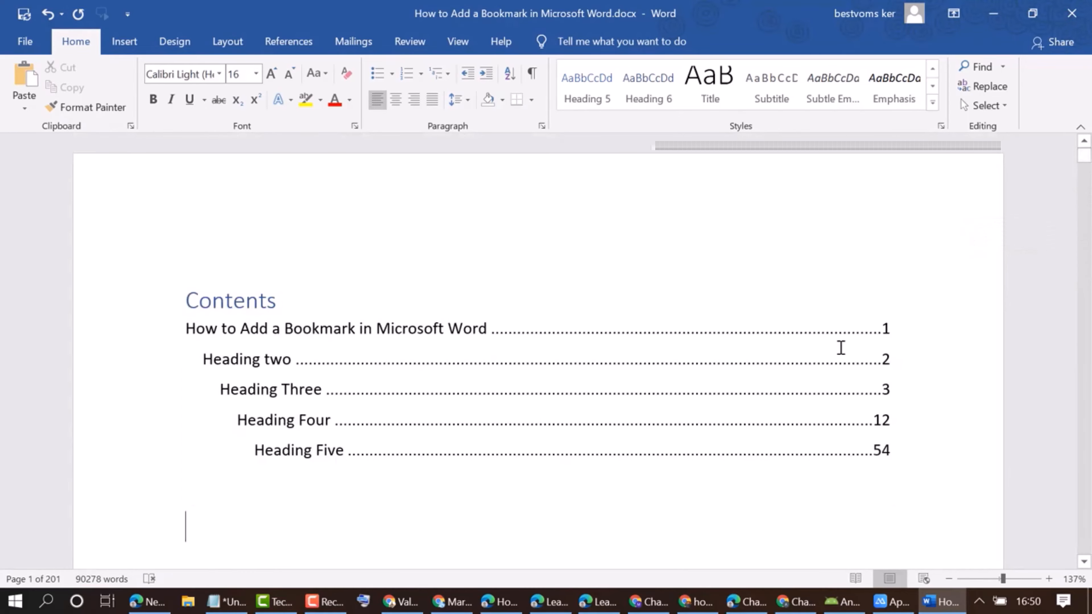
Insert blank lines after "Thanks for watching and I'll see you next time." to push Heading Three onto the next page.
scroll(840, 344, "down", 10)
scroll(841, 343, "down", 20)
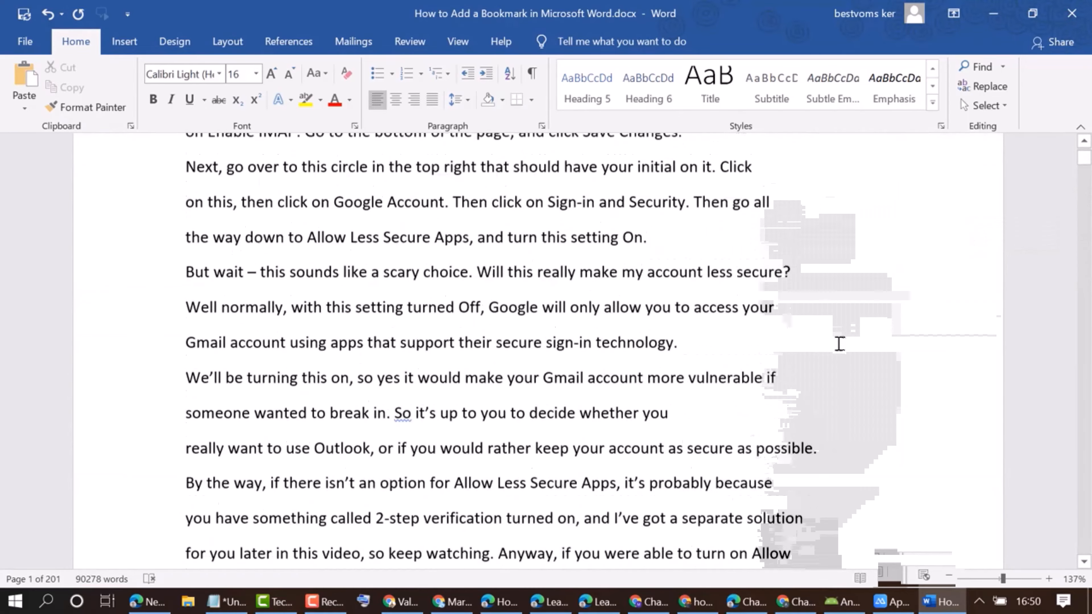
scroll(381, 287, "up", 5)
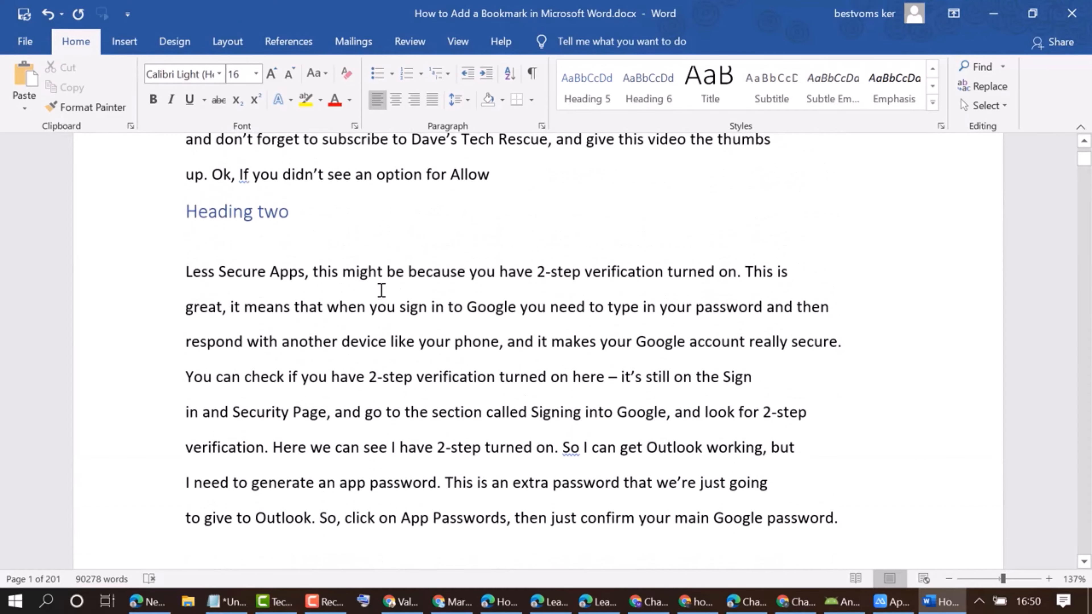
scroll(395, 280, "down", 14)
scroll(407, 297, "up", 3)
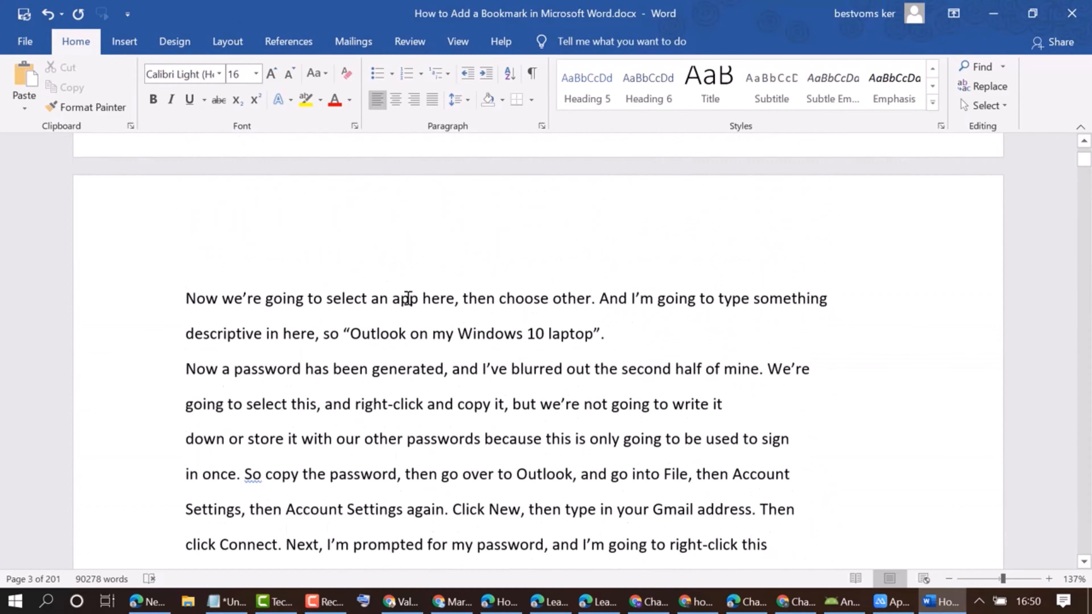
scroll(408, 297, "down", 10)
scroll(409, 299, "down", 1)
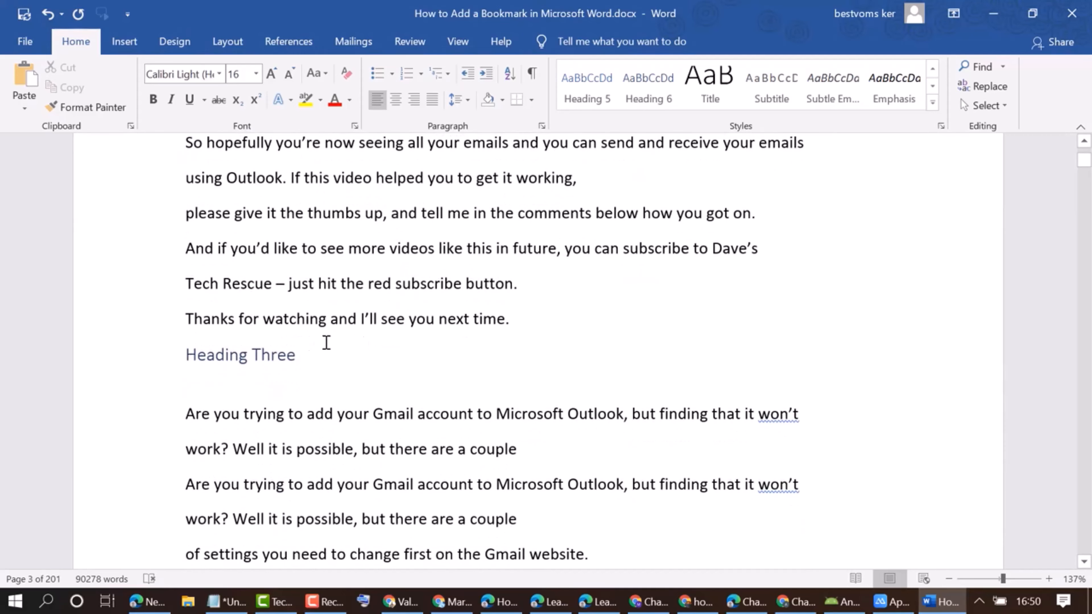
left_click(530, 318)
key("Return")
key("Return")
key("Return")
key("Return")
key("Return")
key("Return")
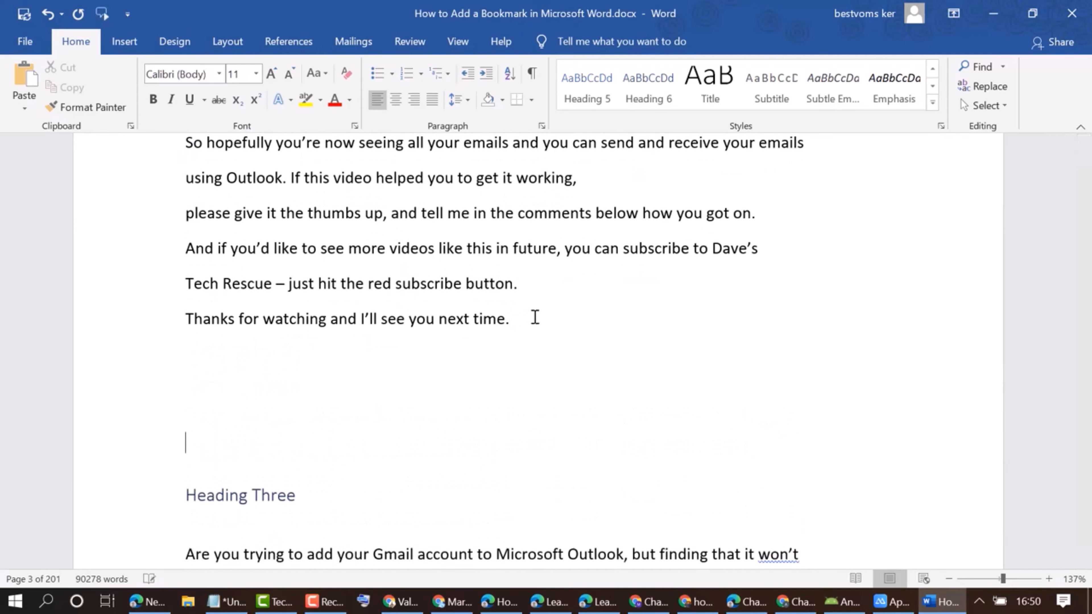
key("Return")
key("Return")
key("Return")
key("Return")
key("Return")
key("Return")
key("Return")
key("Return")
key("Return")
key("Return")
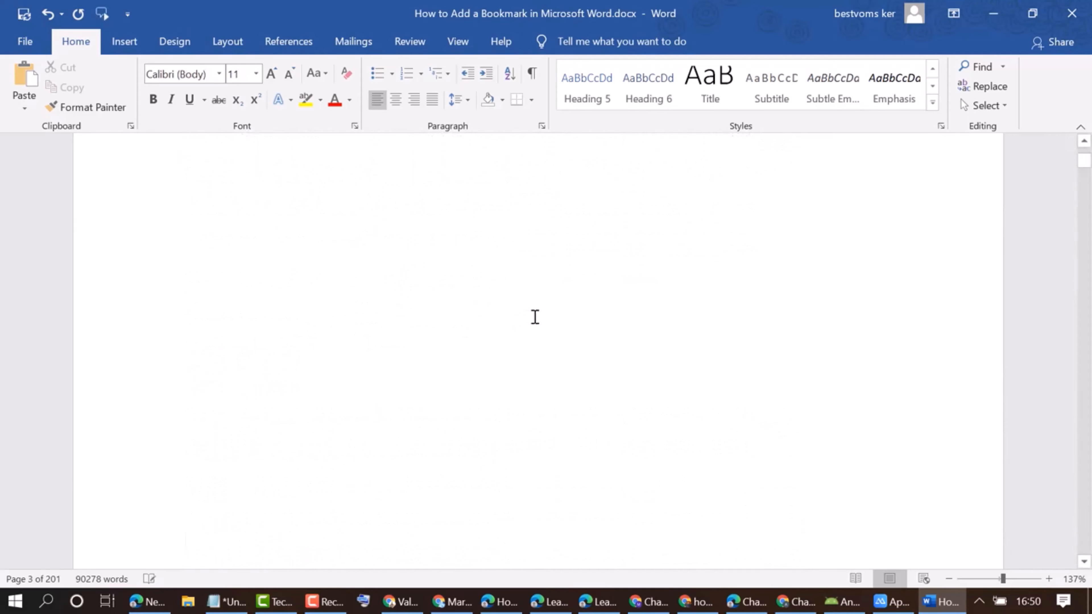
scroll(534, 317, "down", 5)
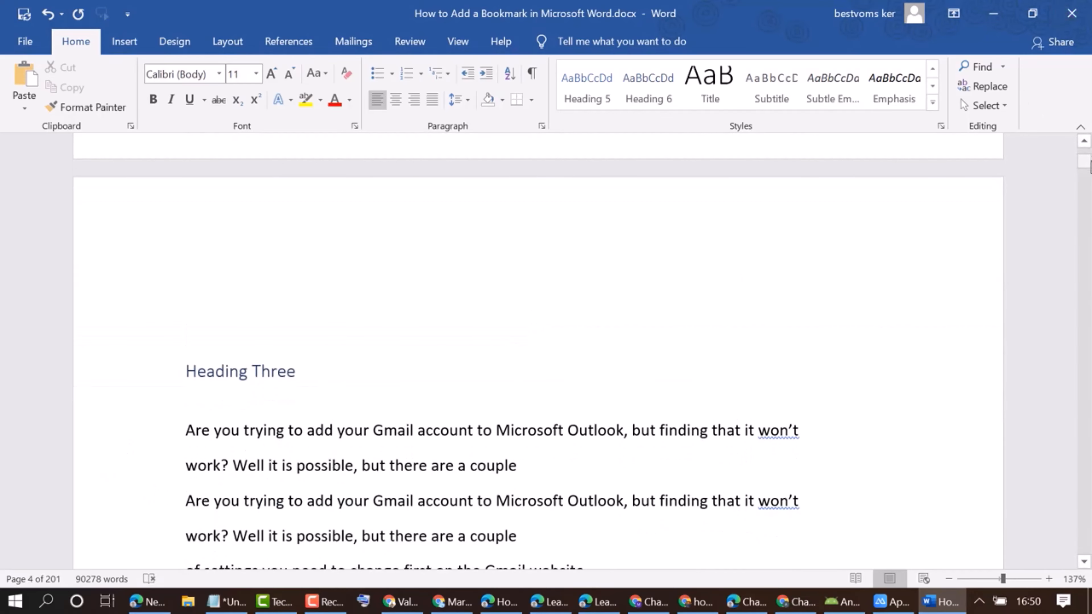
Update only the page numbers in the table of contents on the first page.
left_click_drag(1088, 161, 1088, 151)
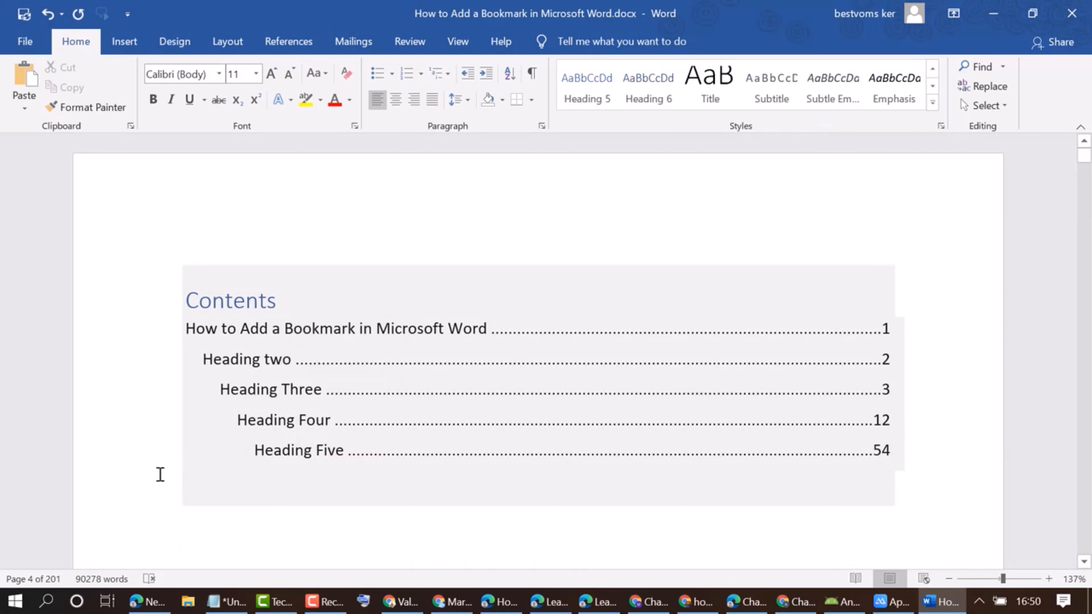
left_click(246, 301)
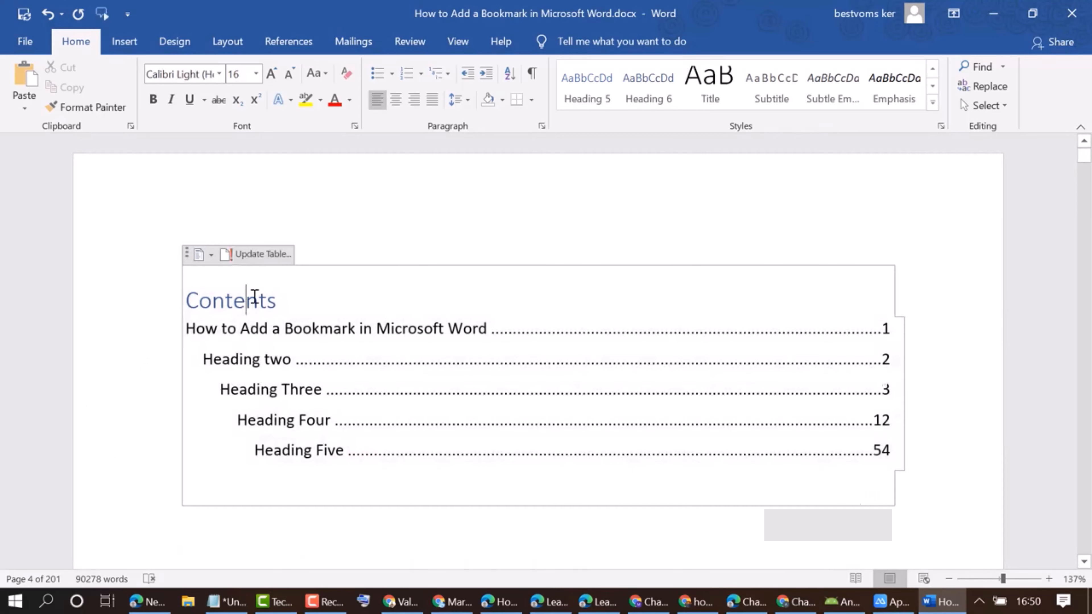
left_click(263, 254)
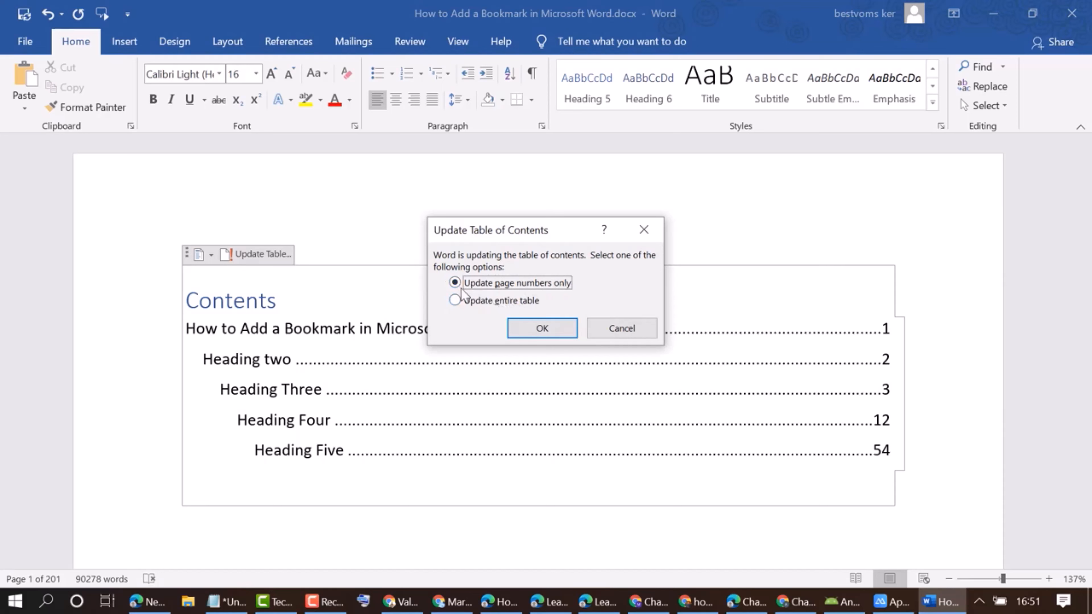
left_click(543, 329)
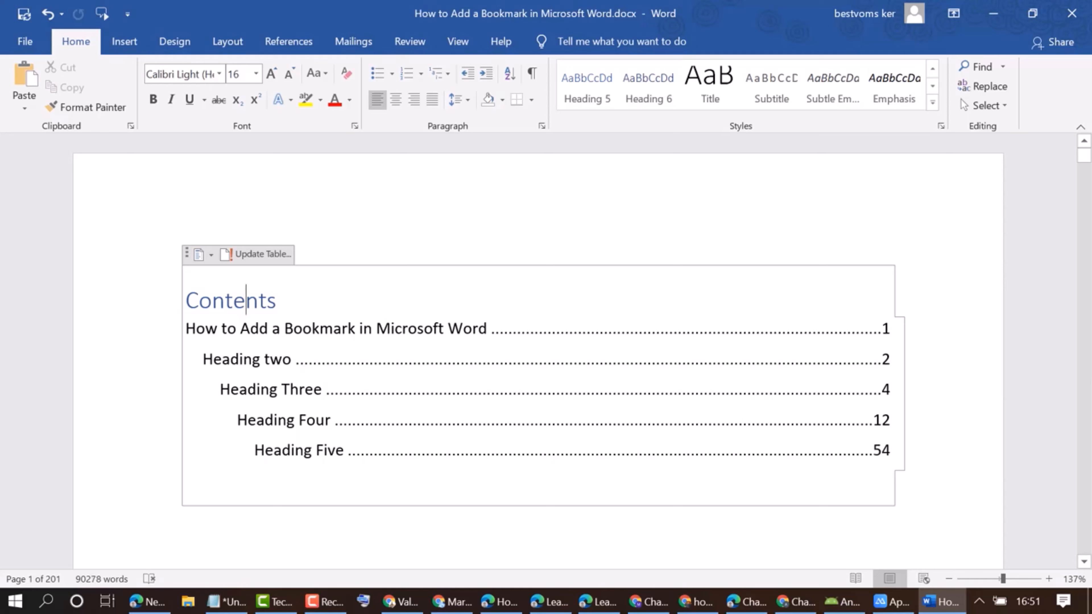
Browse the built-in table of contents styles, including Automatic Table 2 and Manual Table, without applying one.
left_click(206, 258)
scroll(318, 366, "down", 1)
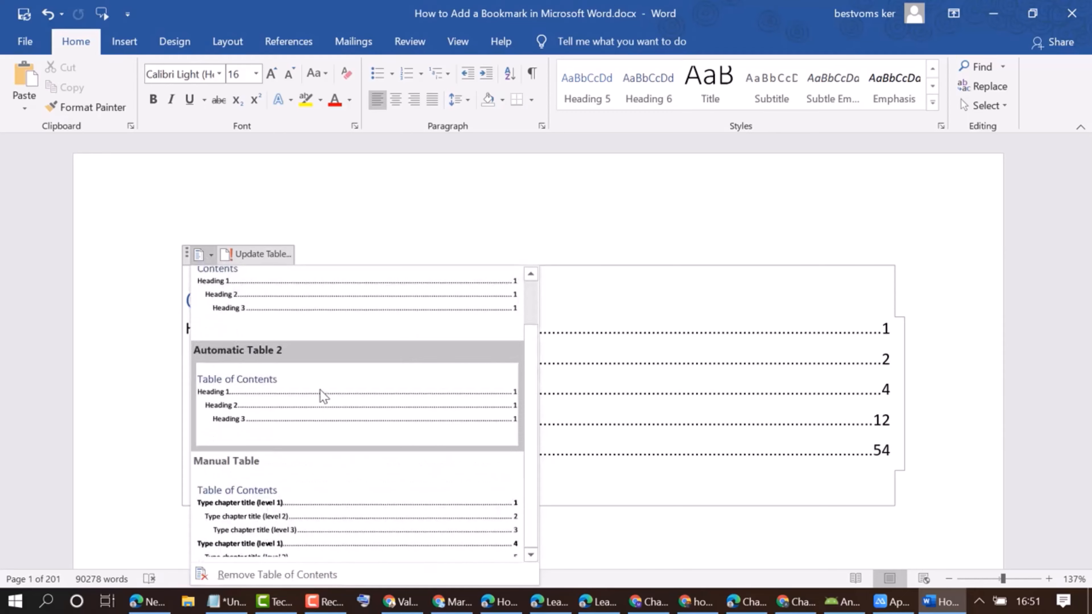
scroll(138, 385, "down", 2)
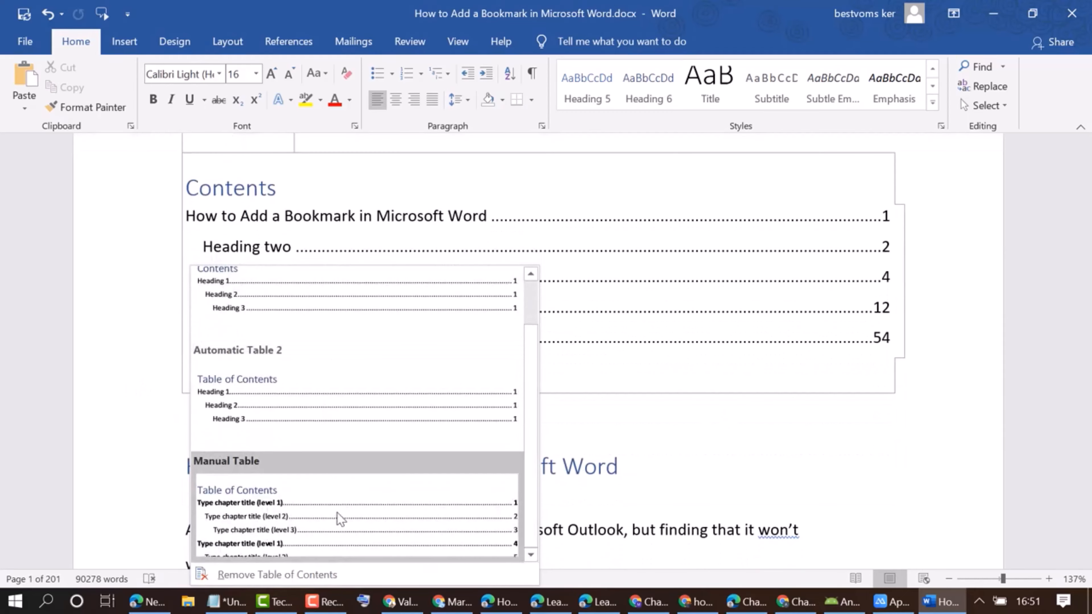
left_click(171, 303)
scroll(310, 310, "up", 3)
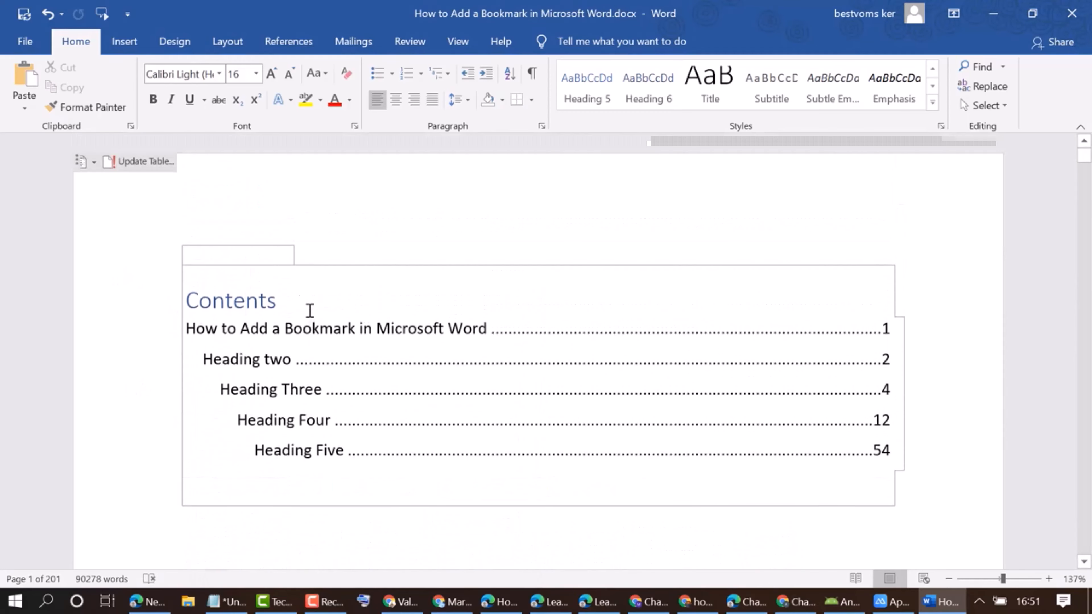
left_click(27, 108)
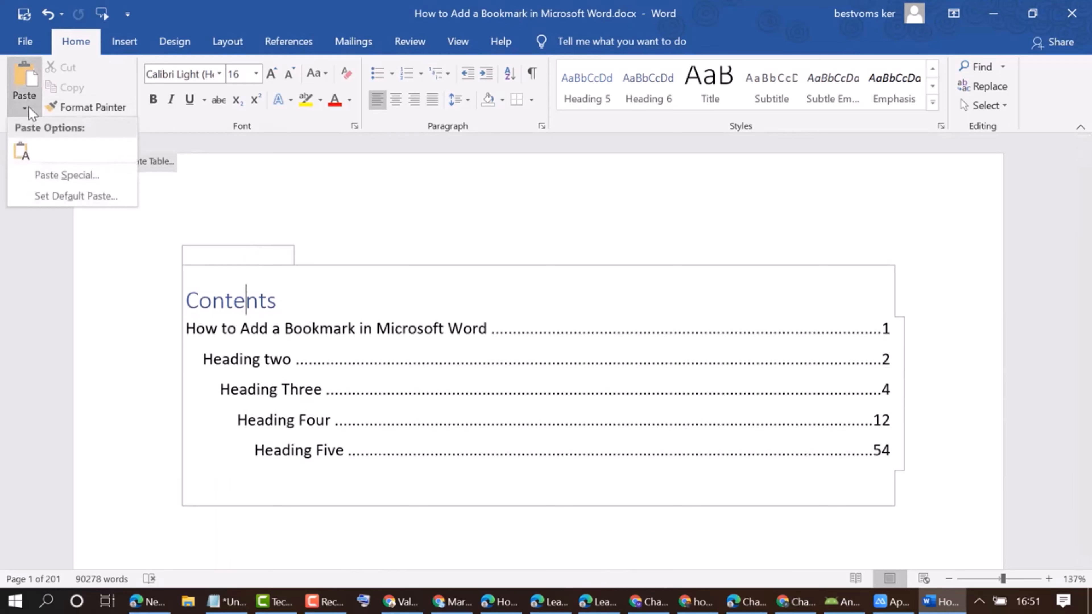
left_click(345, 274)
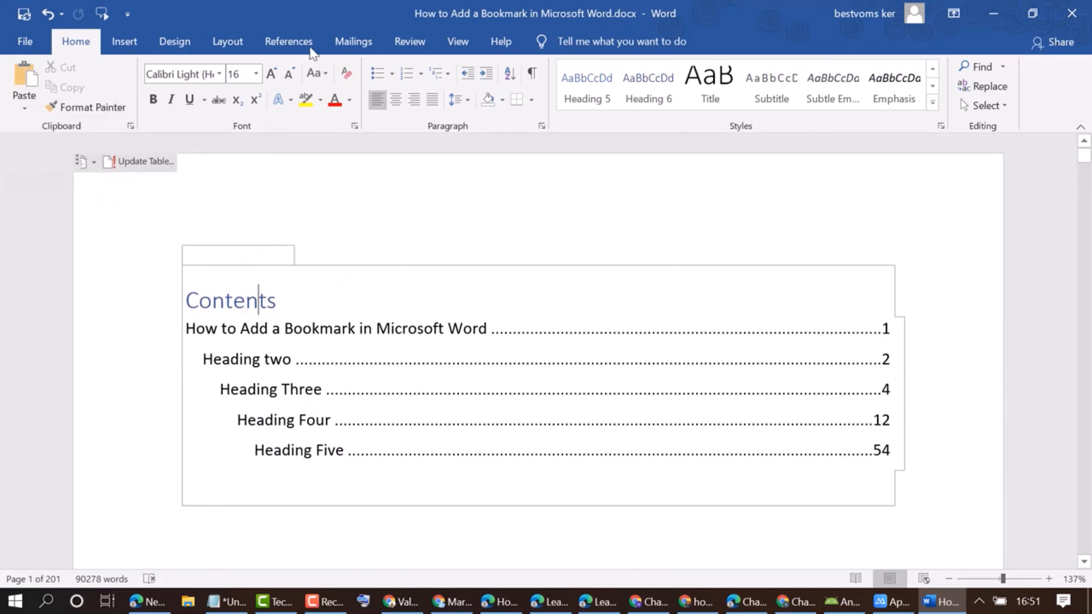
Replace the existing table of contents with a custom one that has page numbers turned off.
left_click(290, 41)
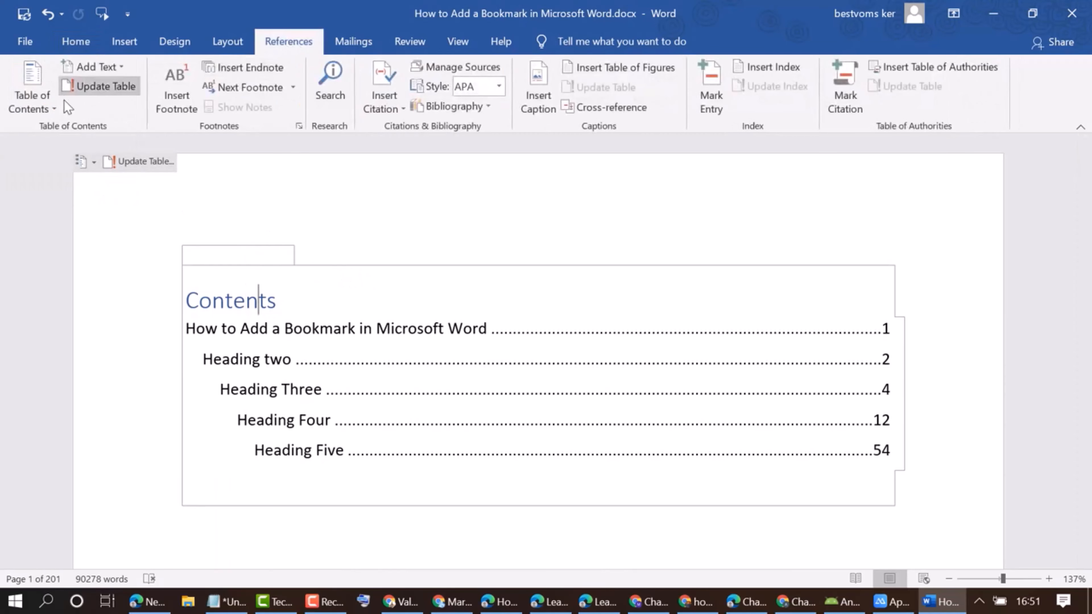
left_click(52, 110)
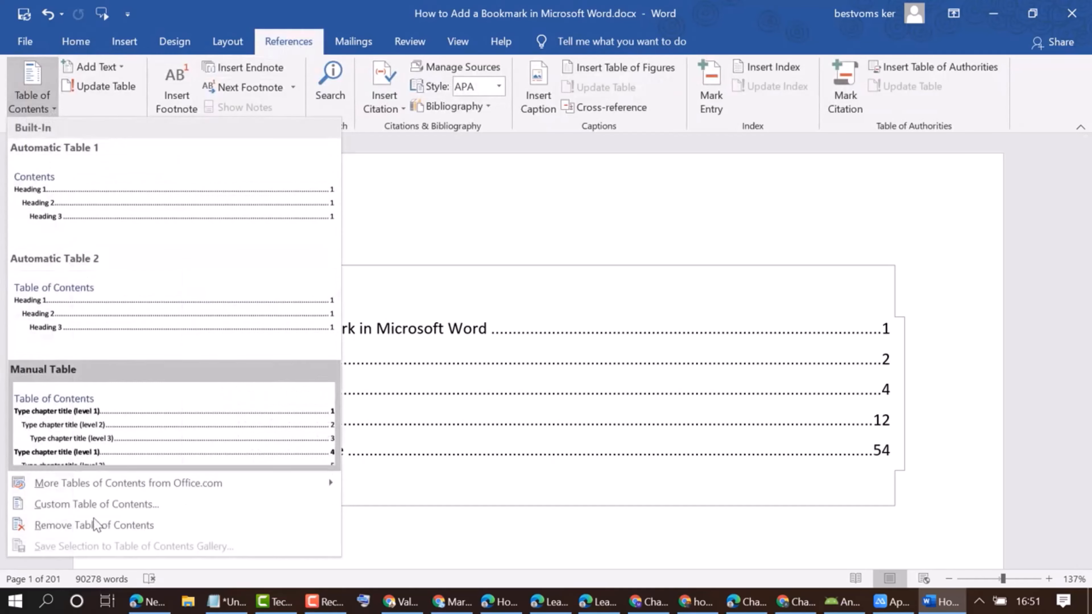
left_click(70, 506)
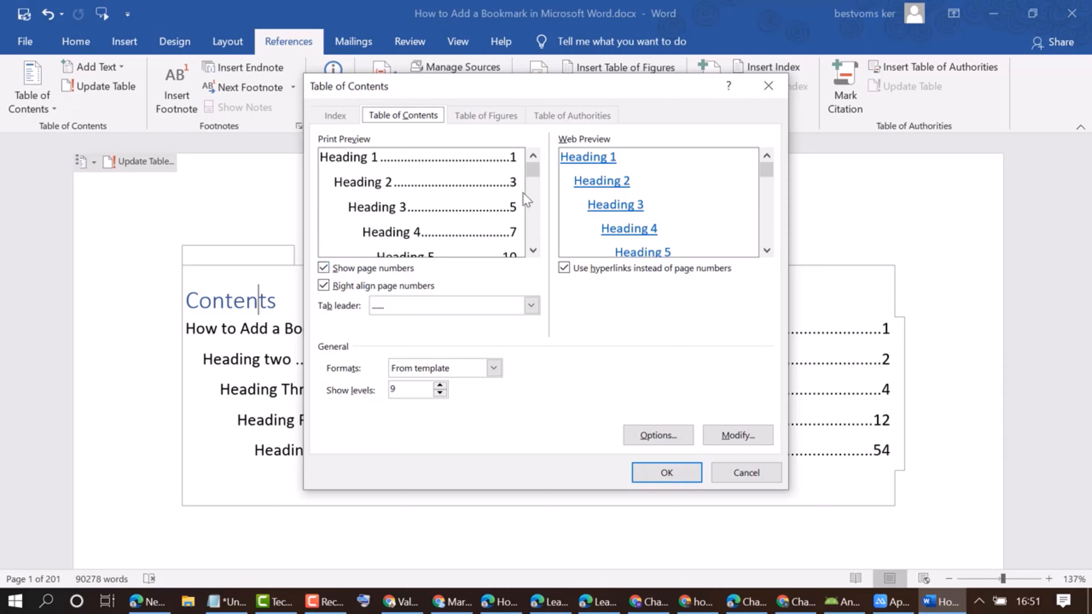
left_click(323, 269)
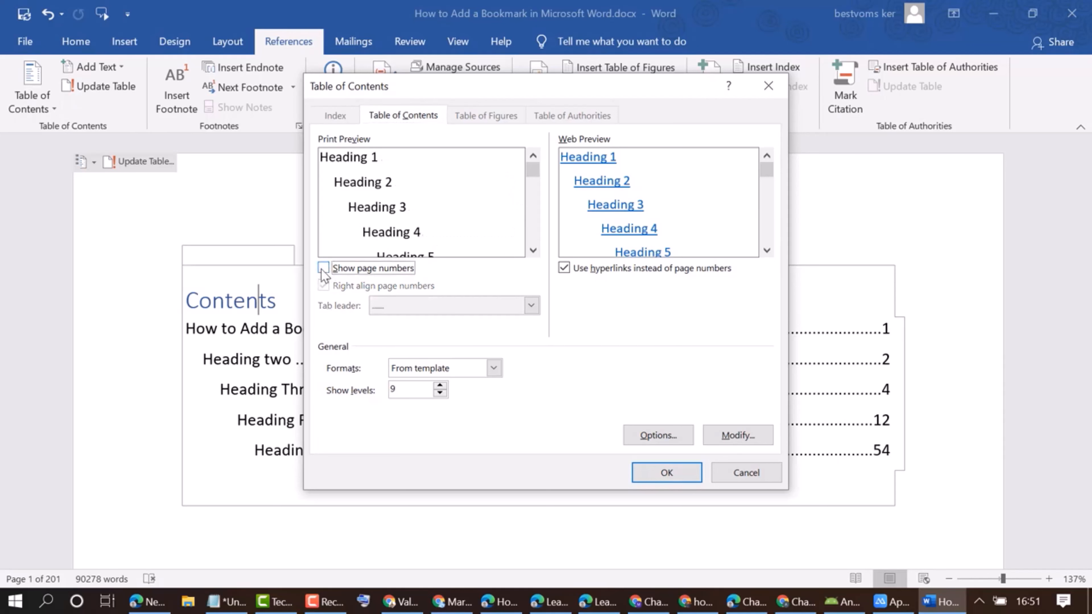
left_click(673, 474)
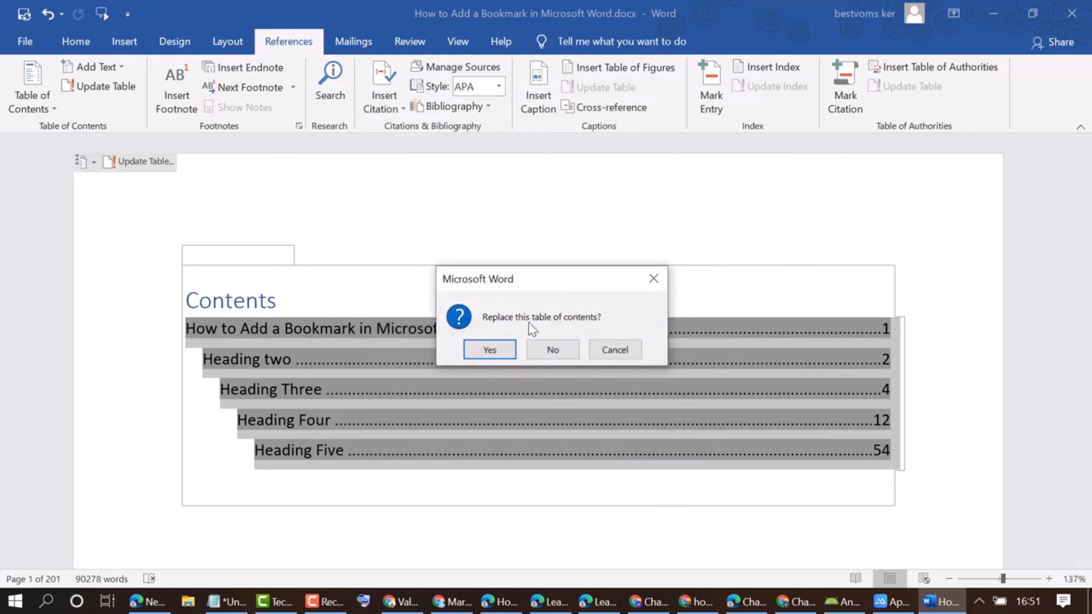
left_click(483, 356)
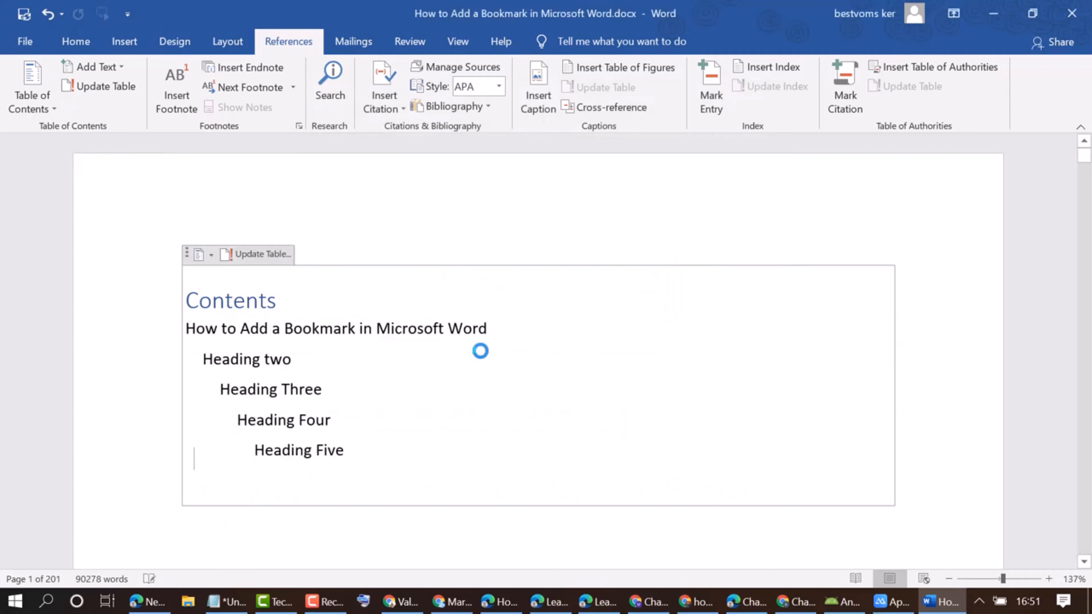
scroll(385, 537, "down", 2)
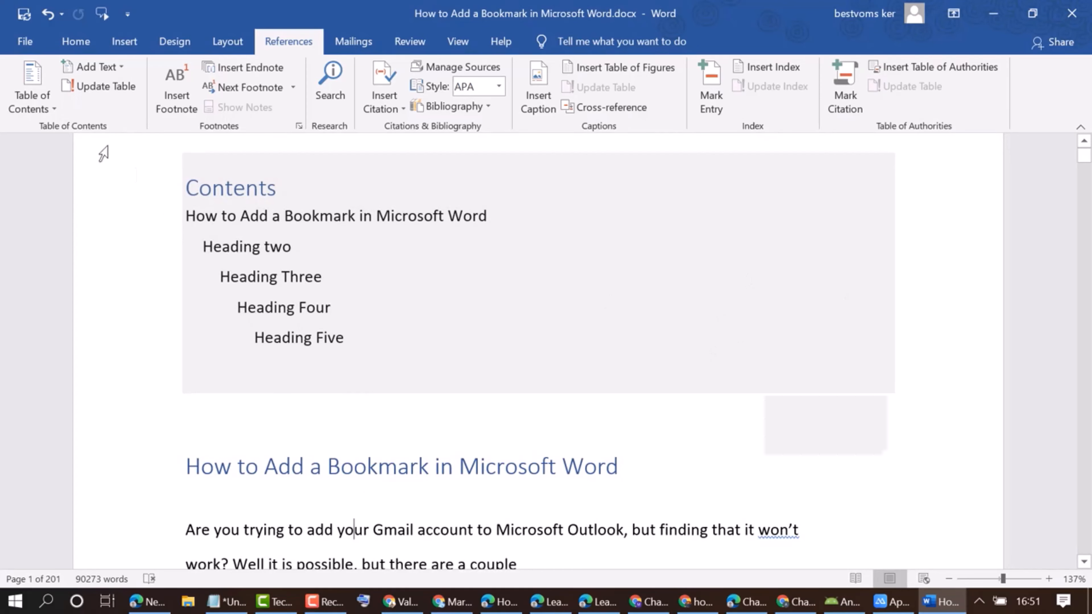
Replace the table of contents with a custom one that shows page numbers with right alignment turned off.
left_click(43, 110)
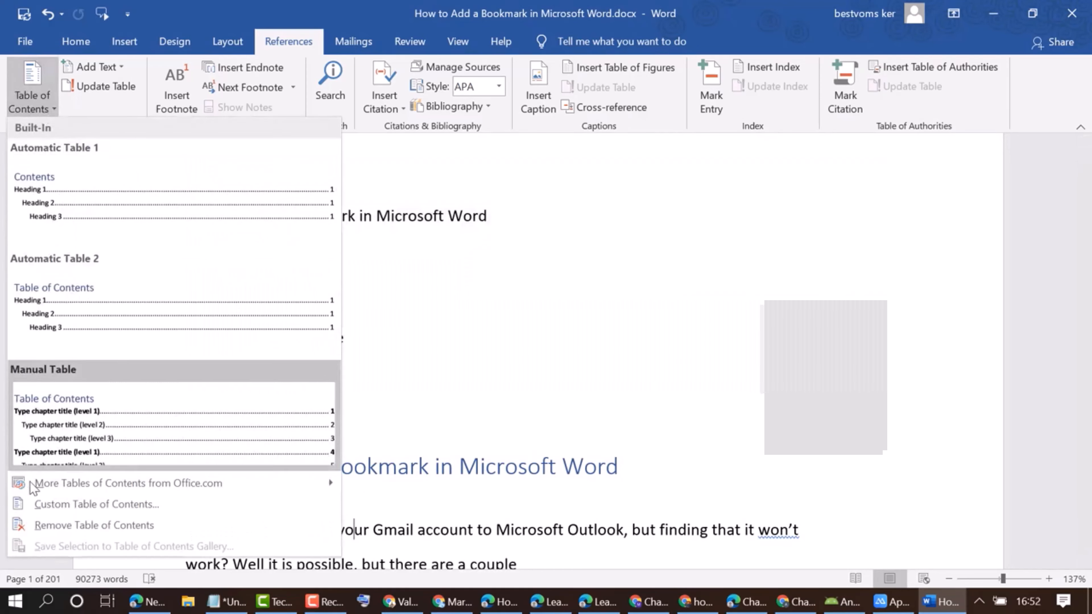
left_click(61, 501)
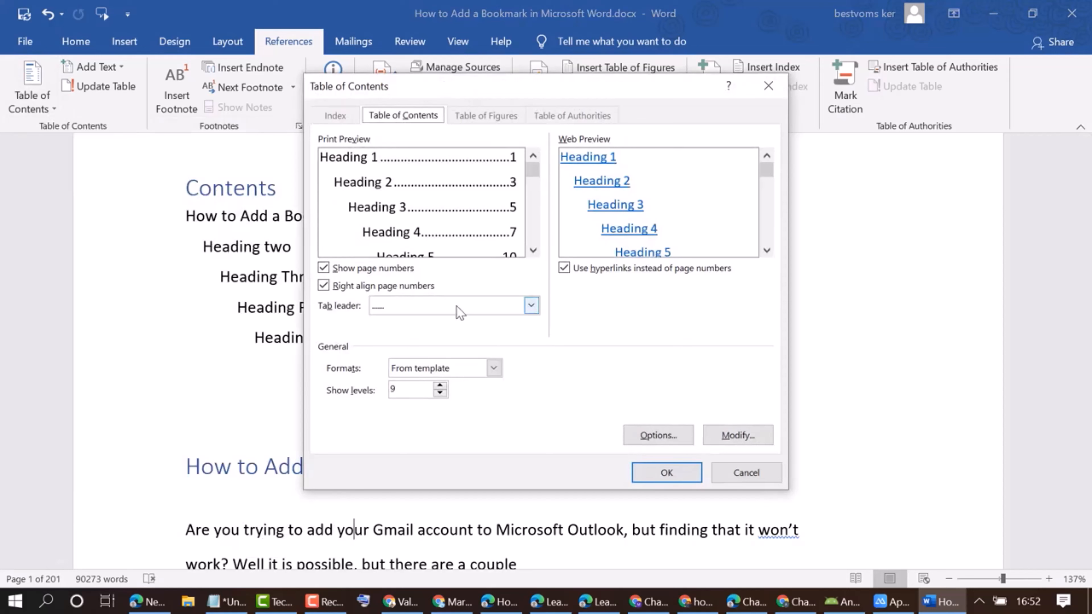
left_click(323, 268)
left_click(323, 268)
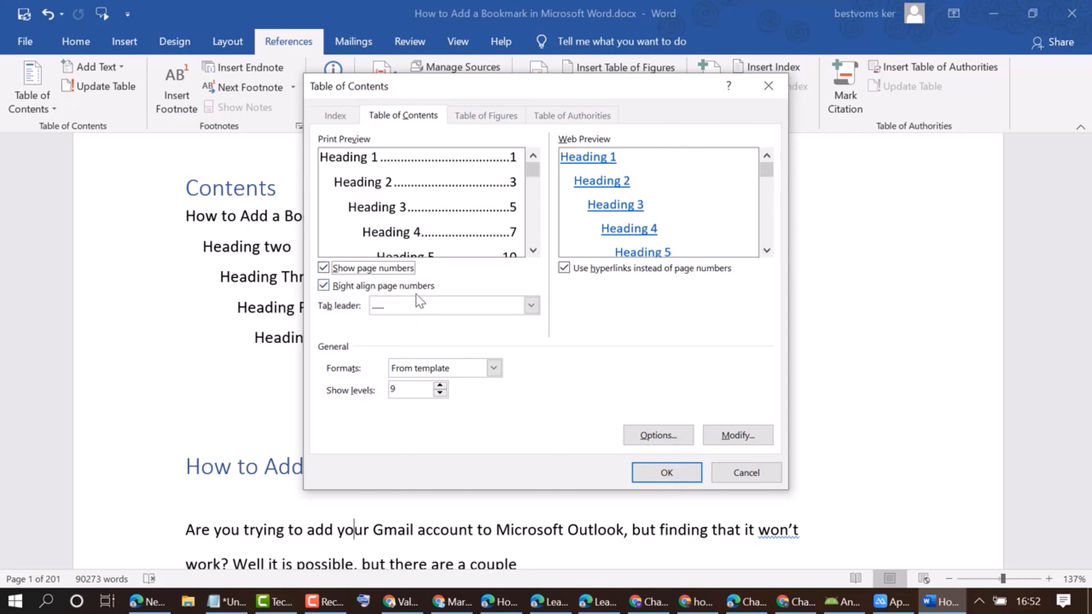
left_click(323, 287)
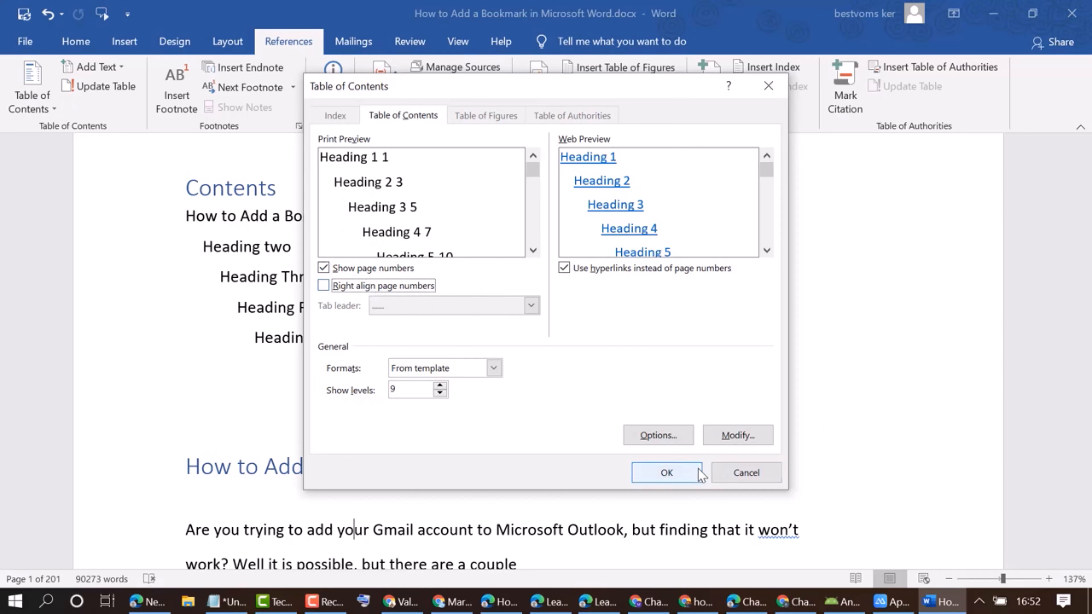
left_click(688, 473)
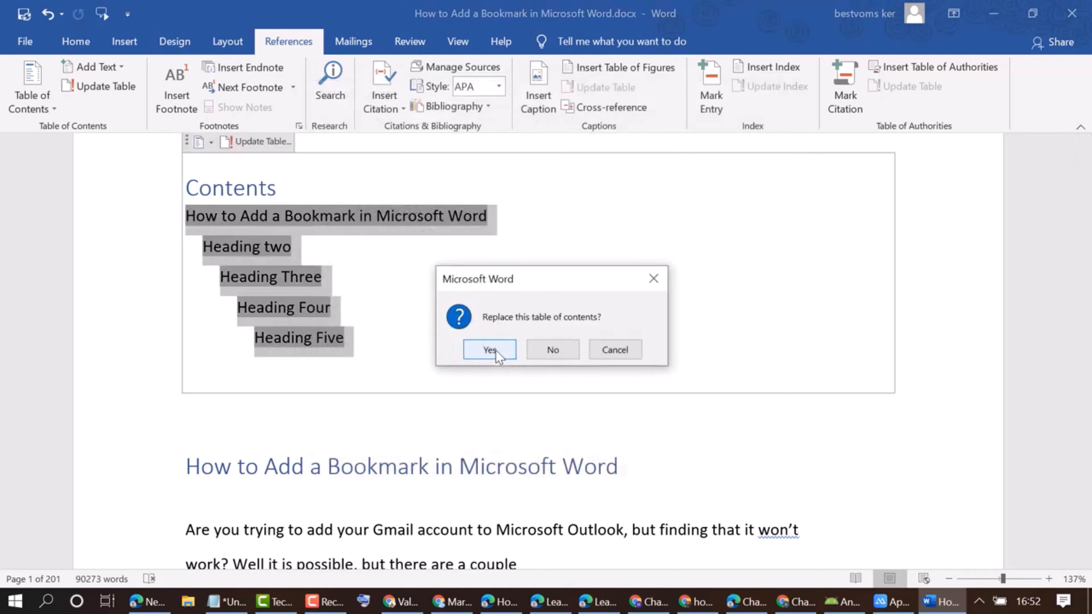
left_click(496, 350)
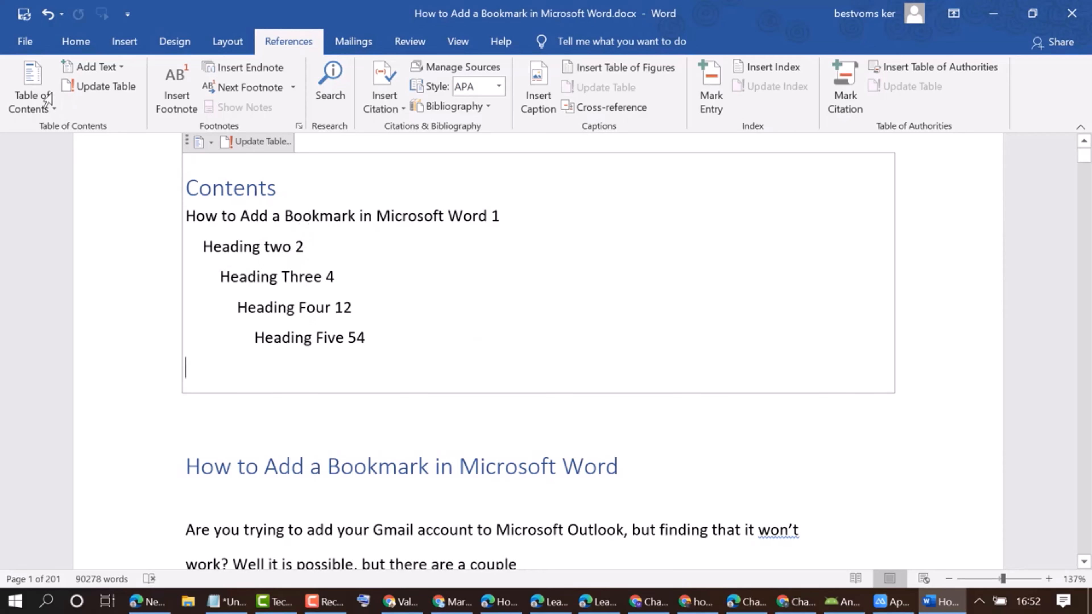
Replace the table of contents with a custom one that has right-aligned page numbers and the solid underline tab leader.
left_click(46, 112)
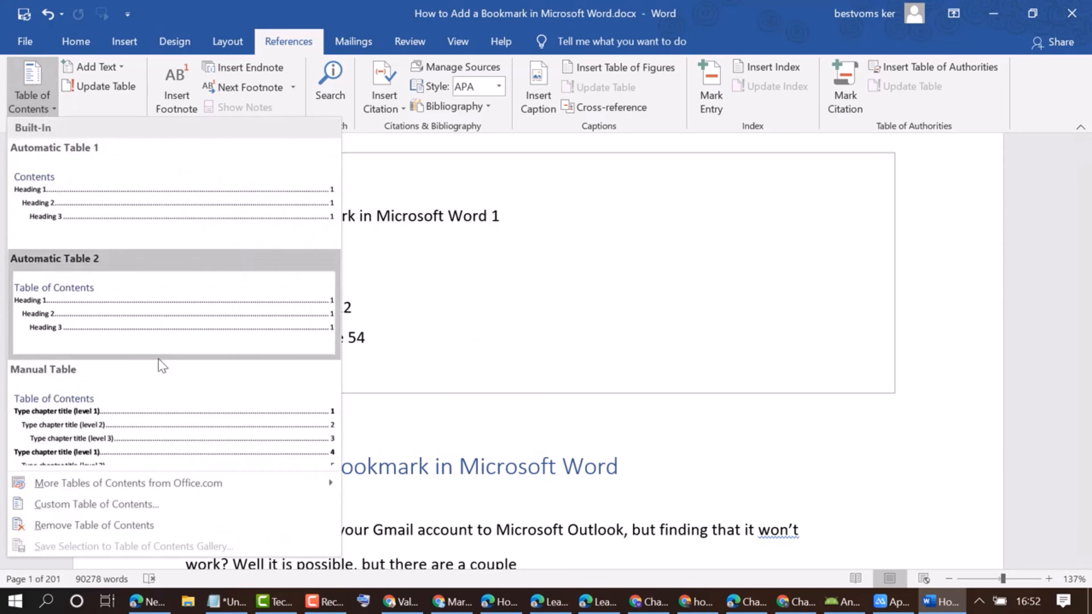
left_click(111, 505)
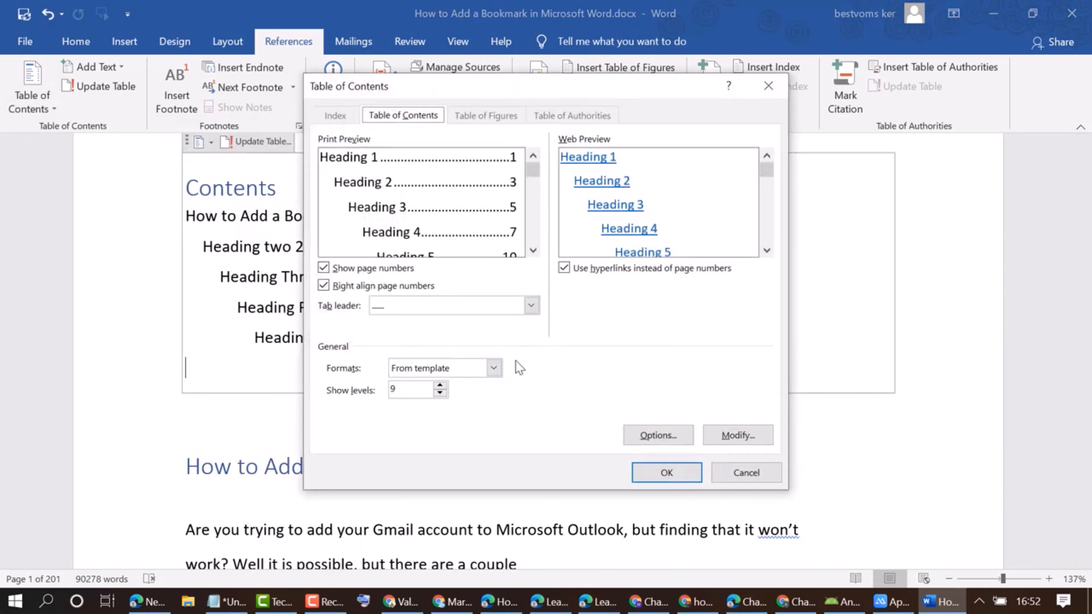
left_click(531, 306)
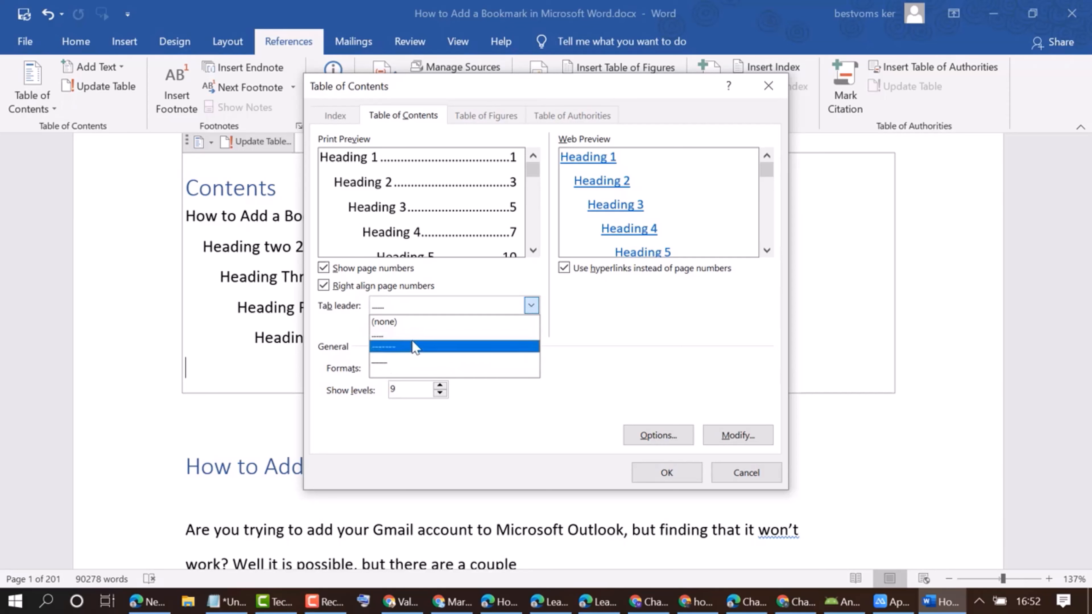
left_click(404, 364)
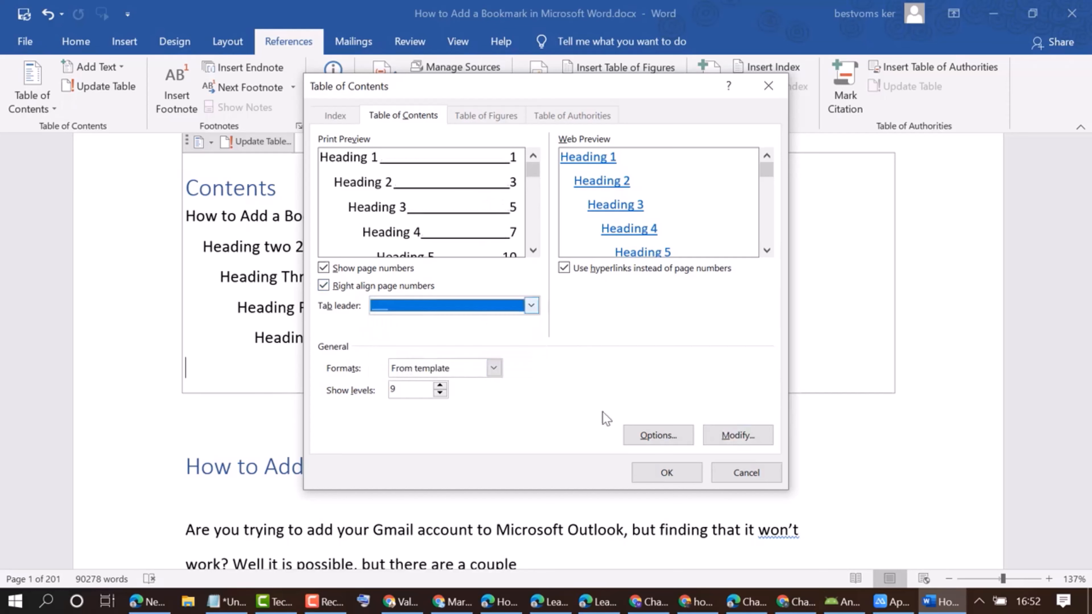
left_click(671, 475)
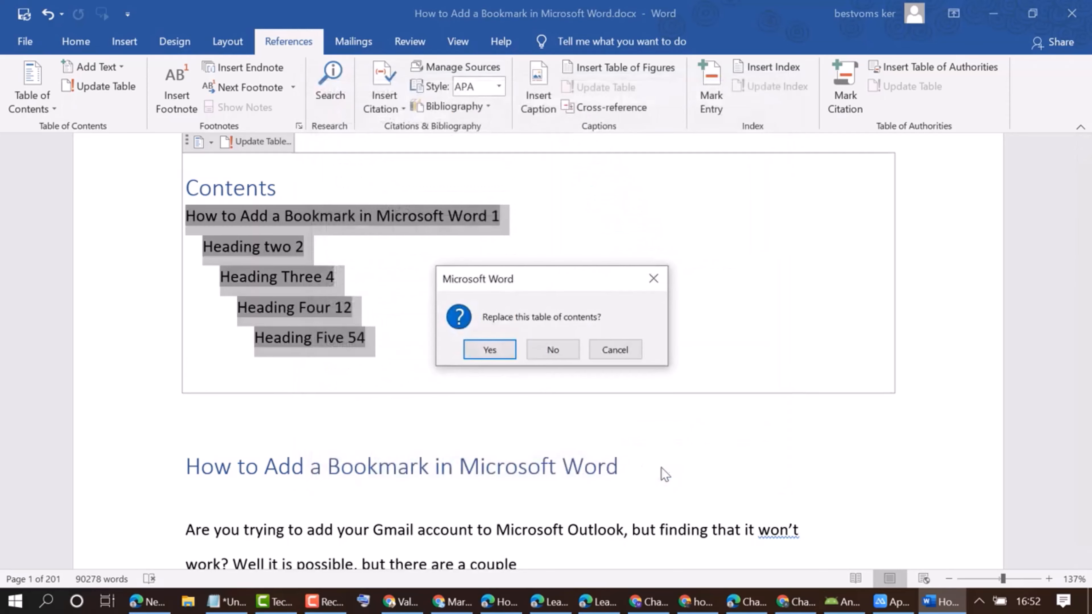
left_click(490, 350)
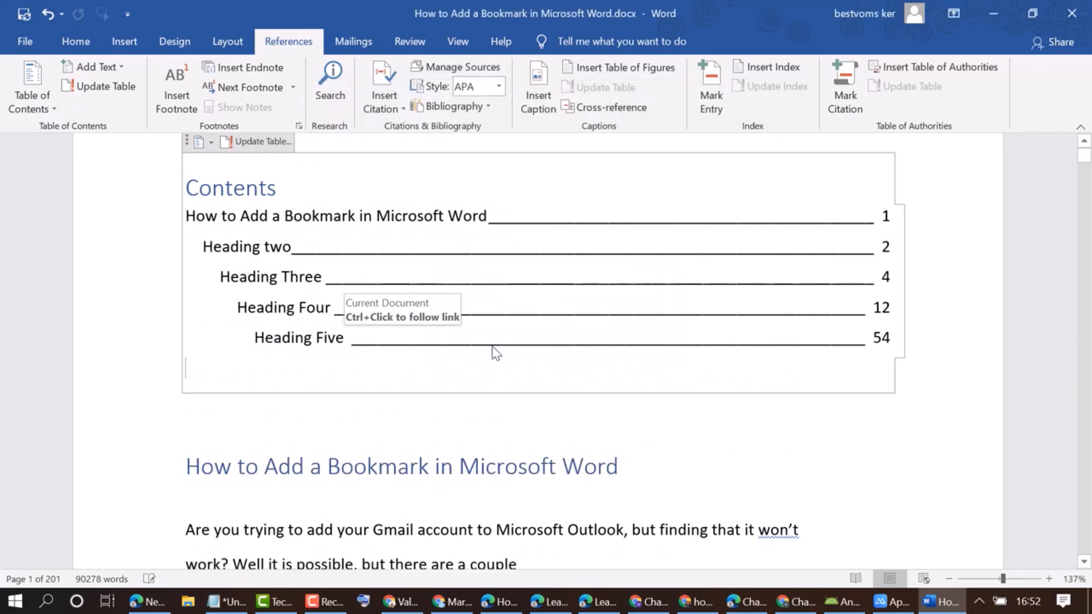
left_click(576, 510)
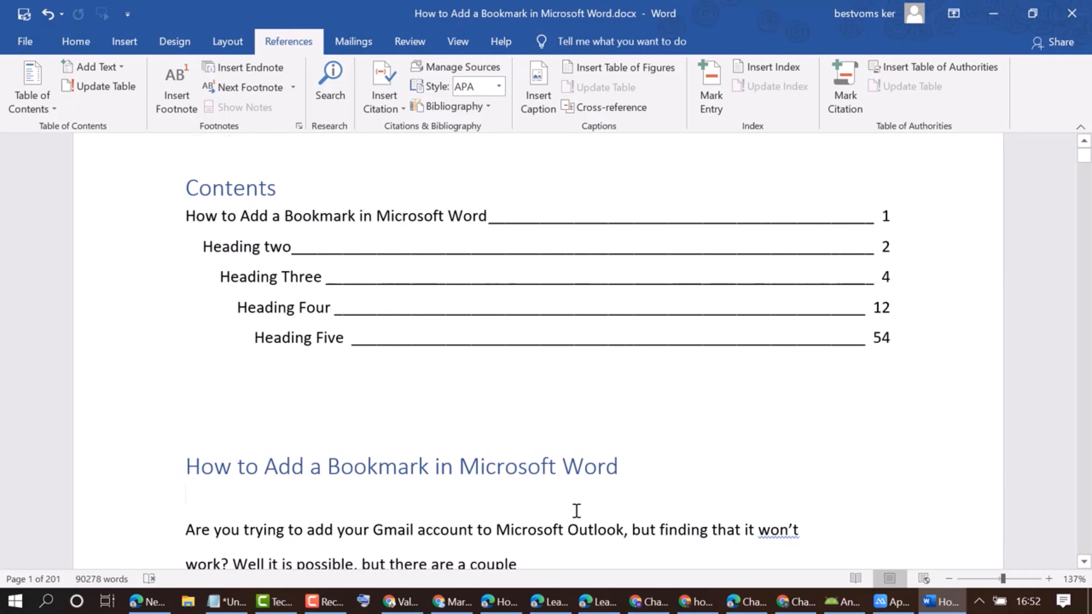
Preview the Classic and Distinctive formats for a custom table of contents, and replace the existing table using the Fancy format.
left_click(52, 108)
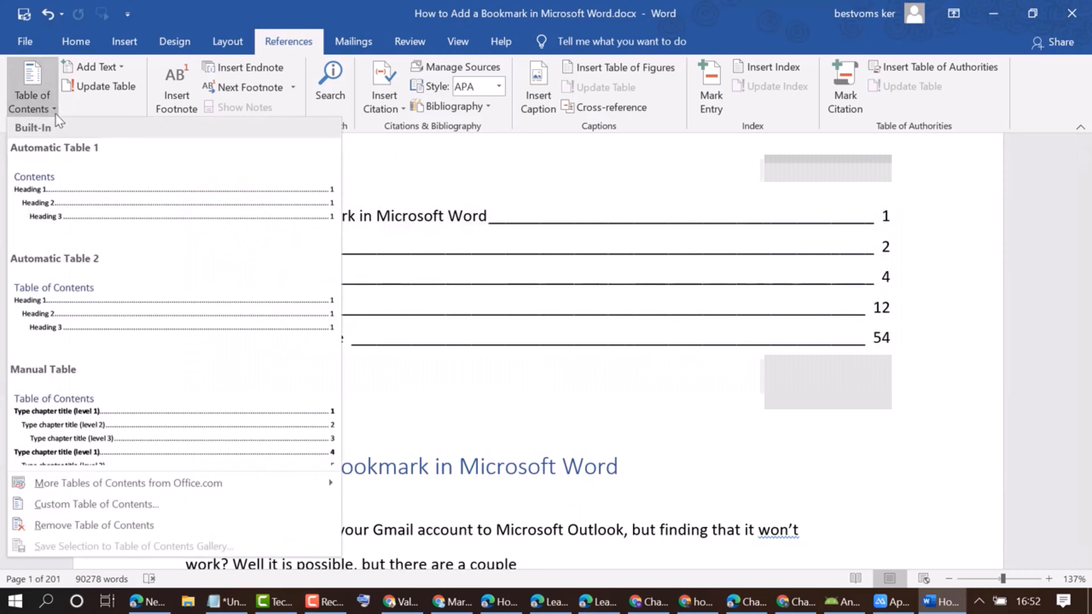
left_click(103, 506)
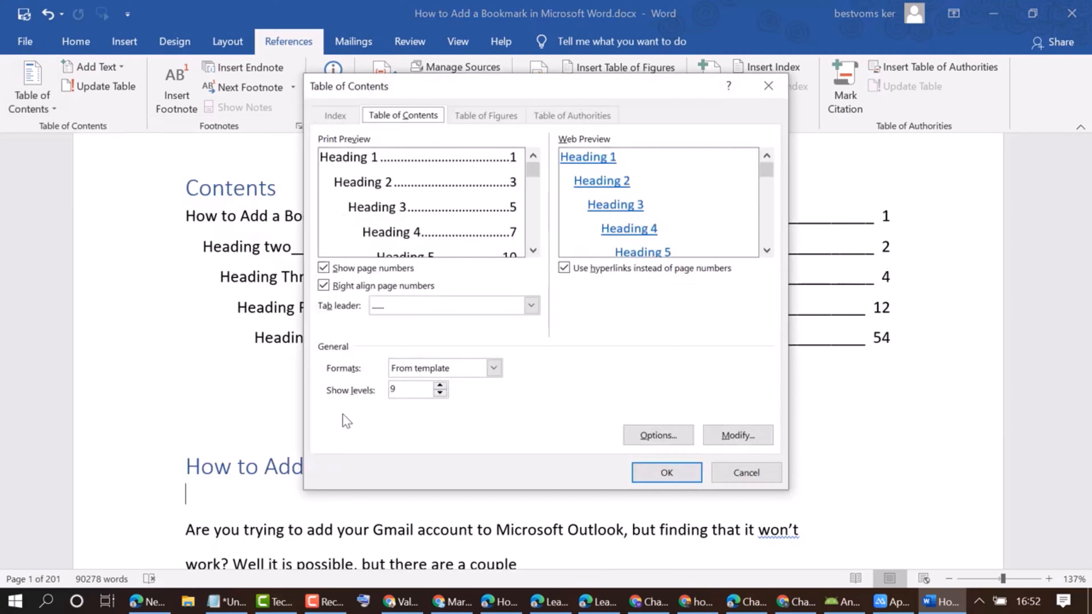
left_click(494, 368)
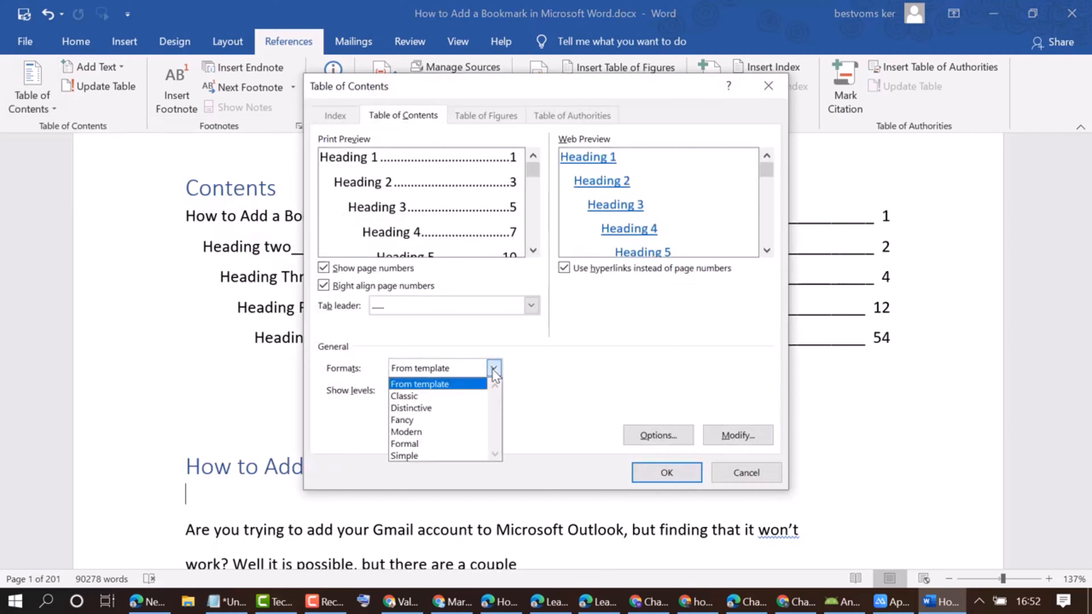
left_click(423, 397)
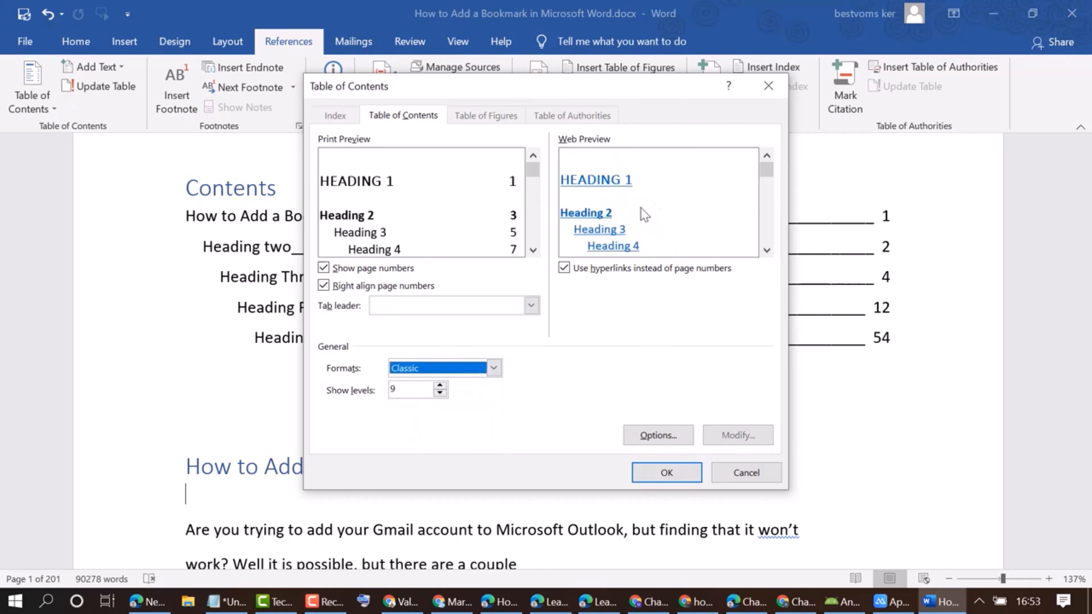
left_click(494, 367)
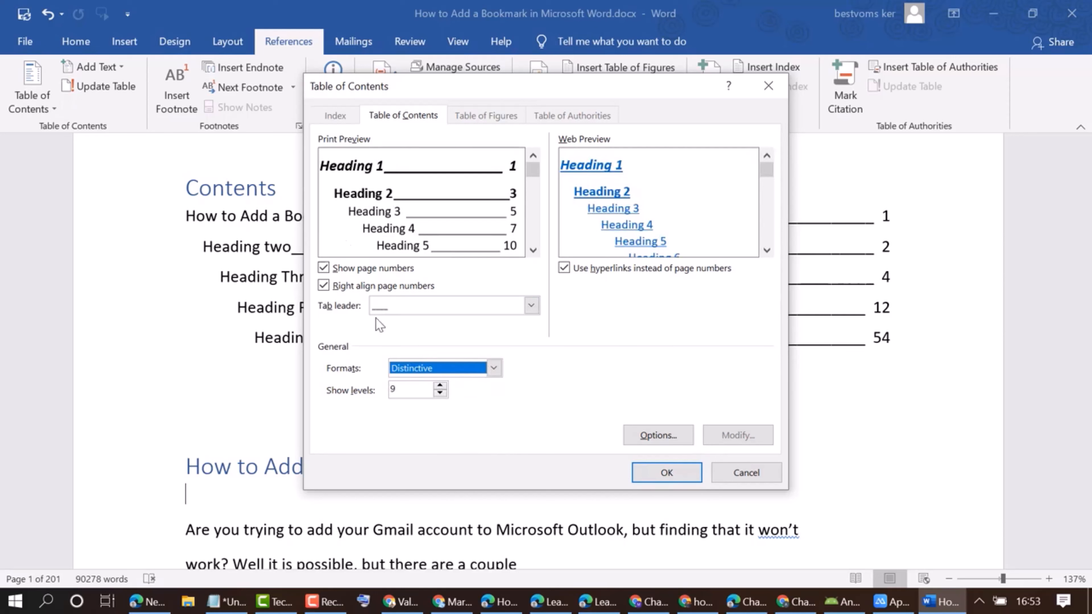
left_click(493, 367)
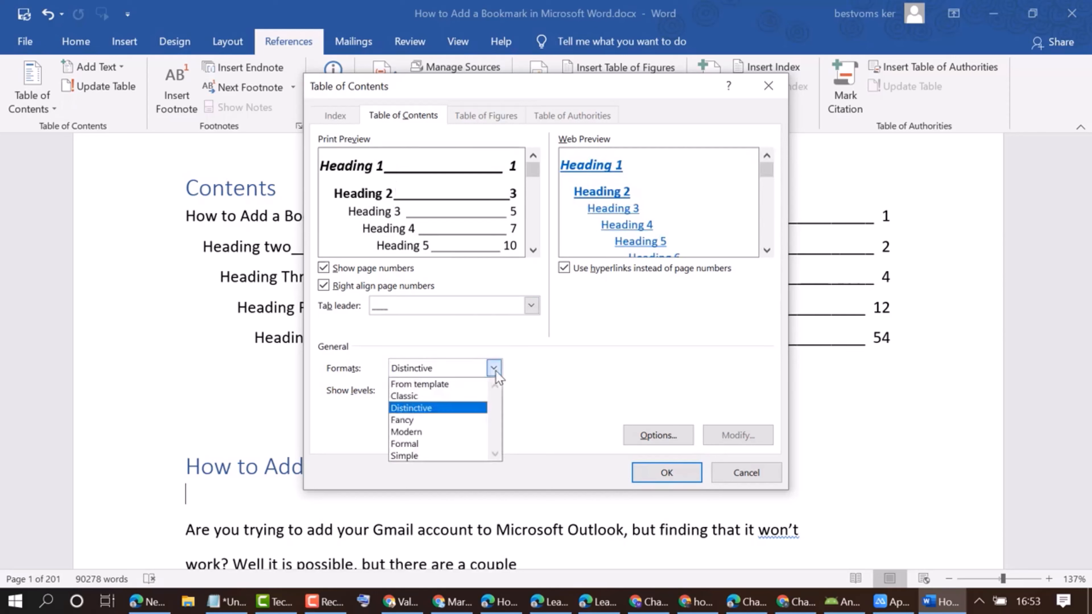
left_click(409, 422)
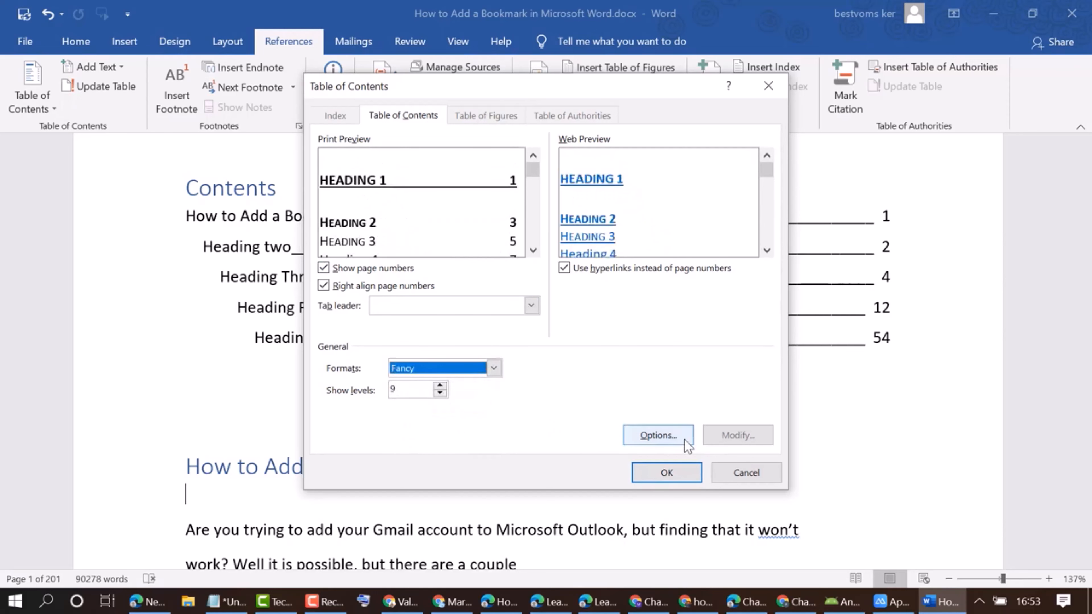
left_click(666, 474)
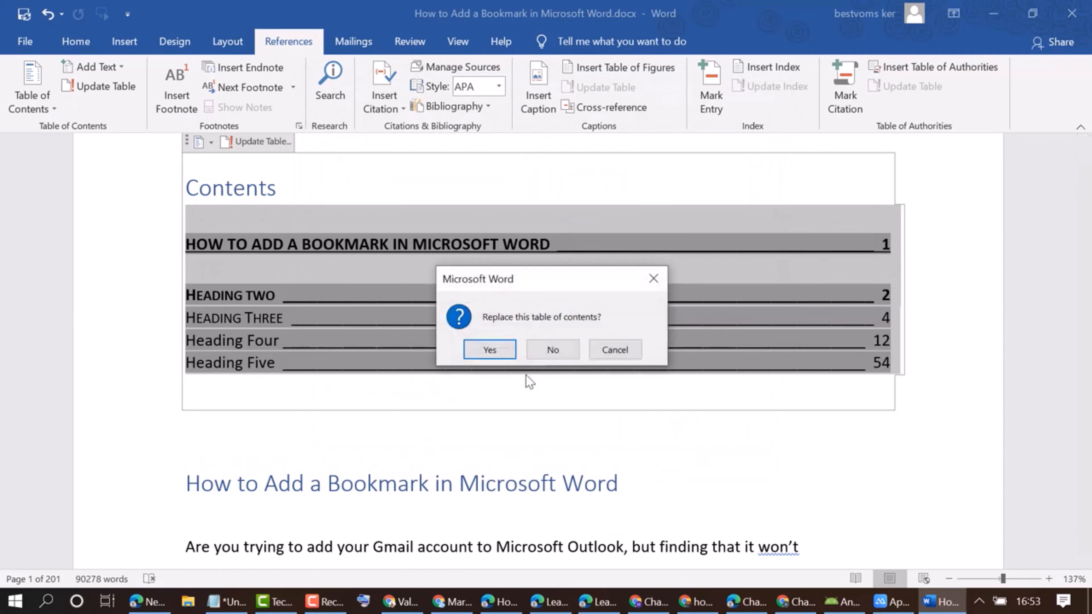
left_click(495, 349)
scroll(516, 385, "down", 2)
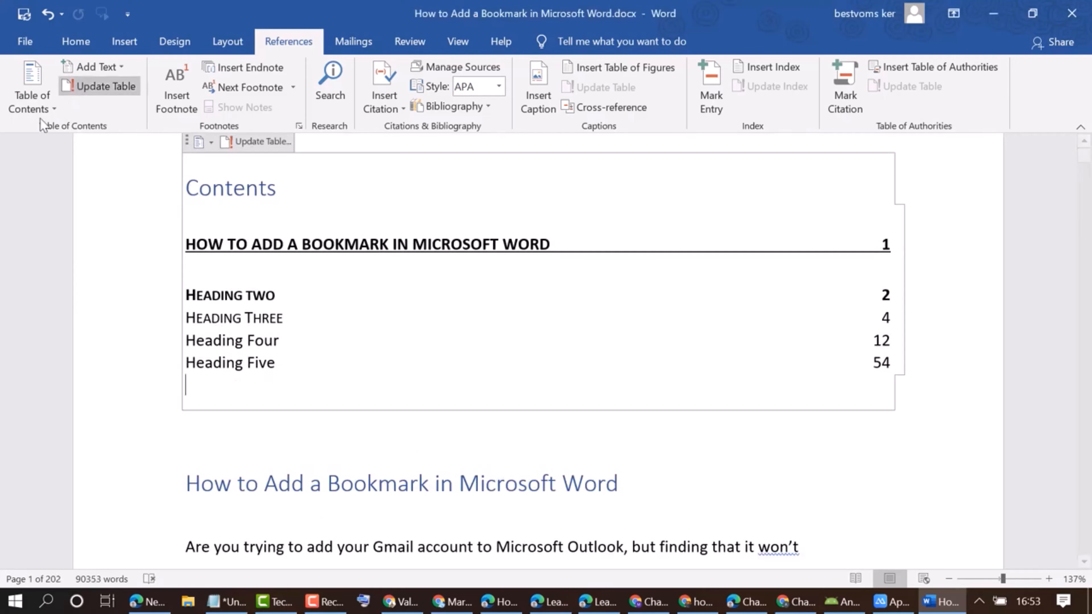
Replace the table of contents with a custom one in the Modern format and check it on the page.
left_click(54, 111)
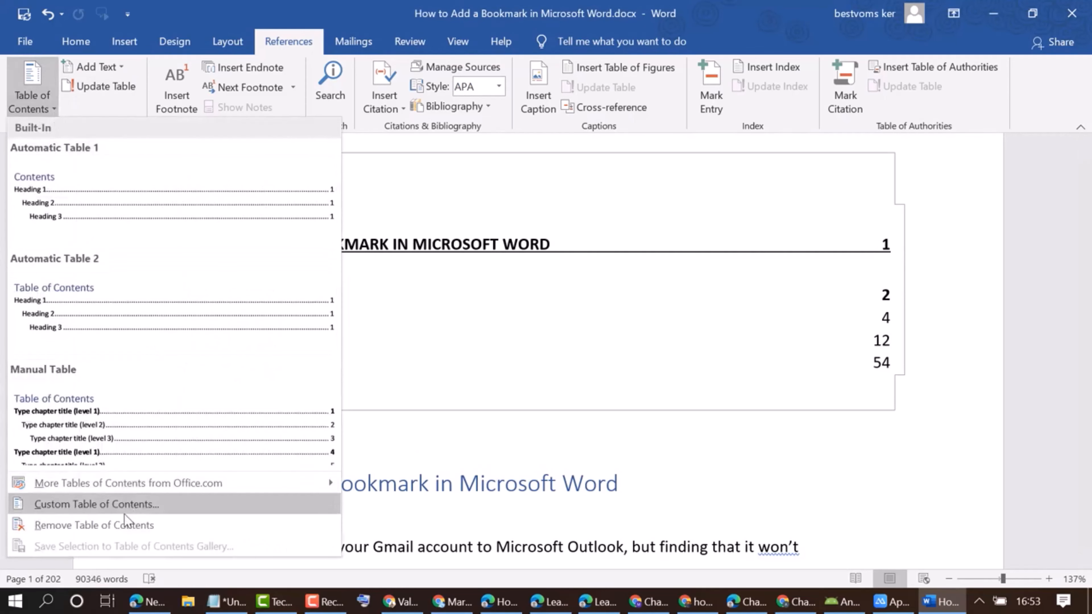
left_click(113, 508)
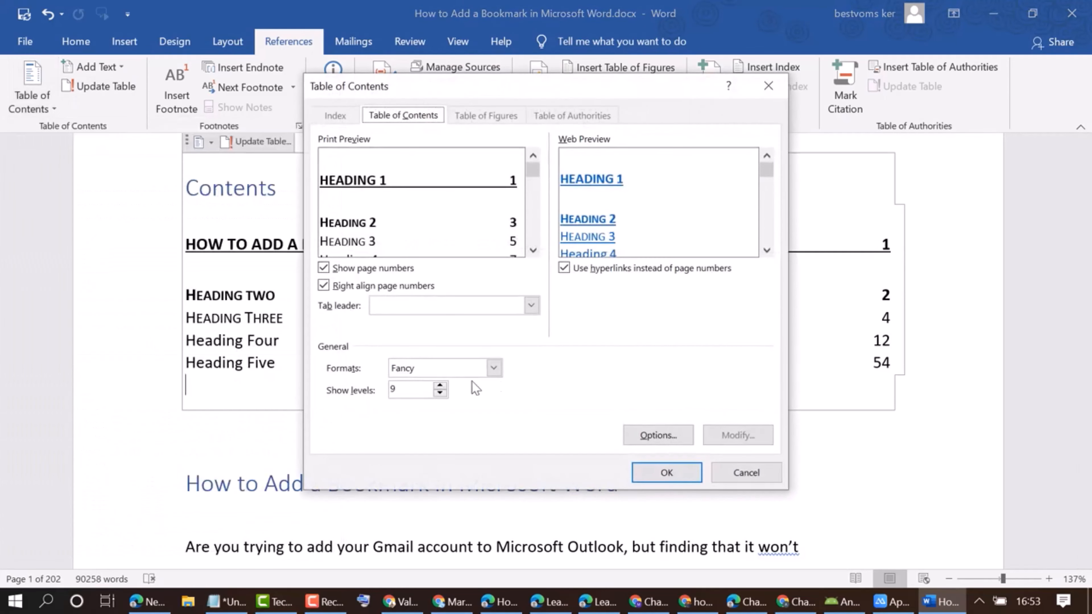
left_click(494, 368)
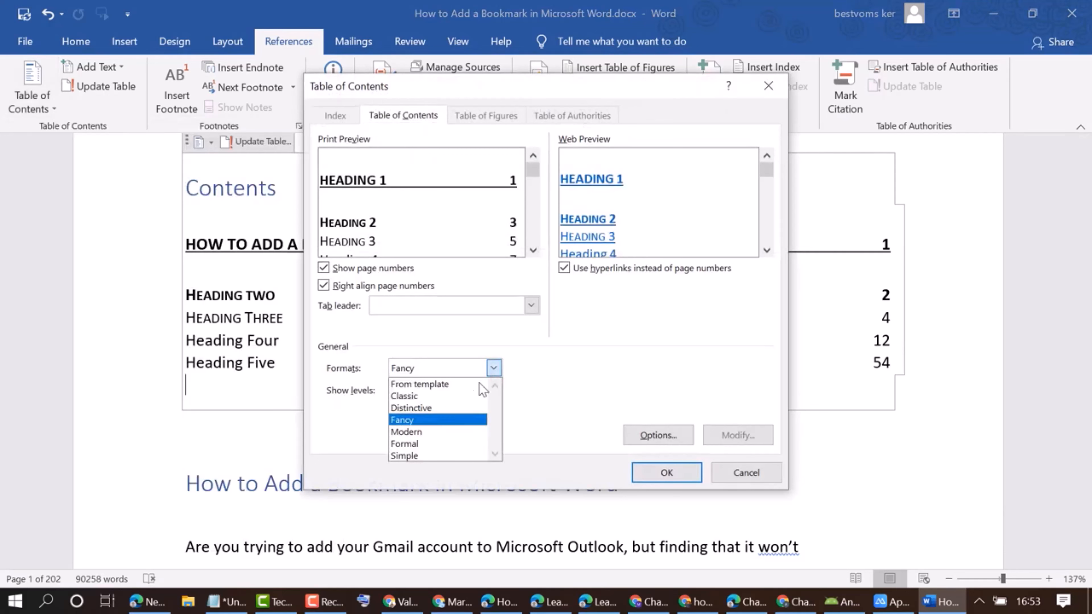
left_click(413, 432)
left_click(665, 472)
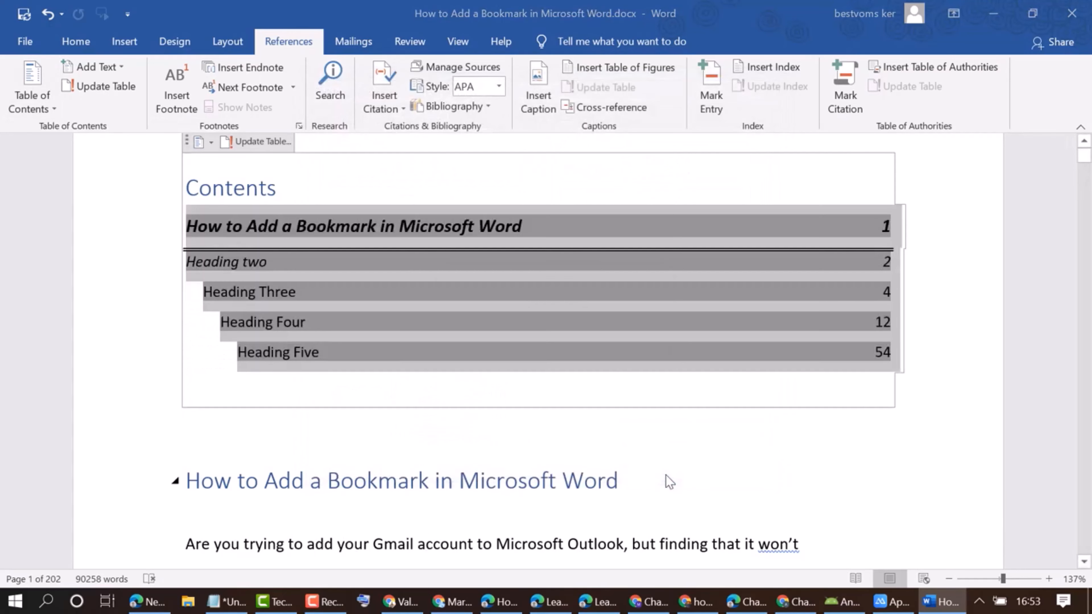
left_click(497, 353)
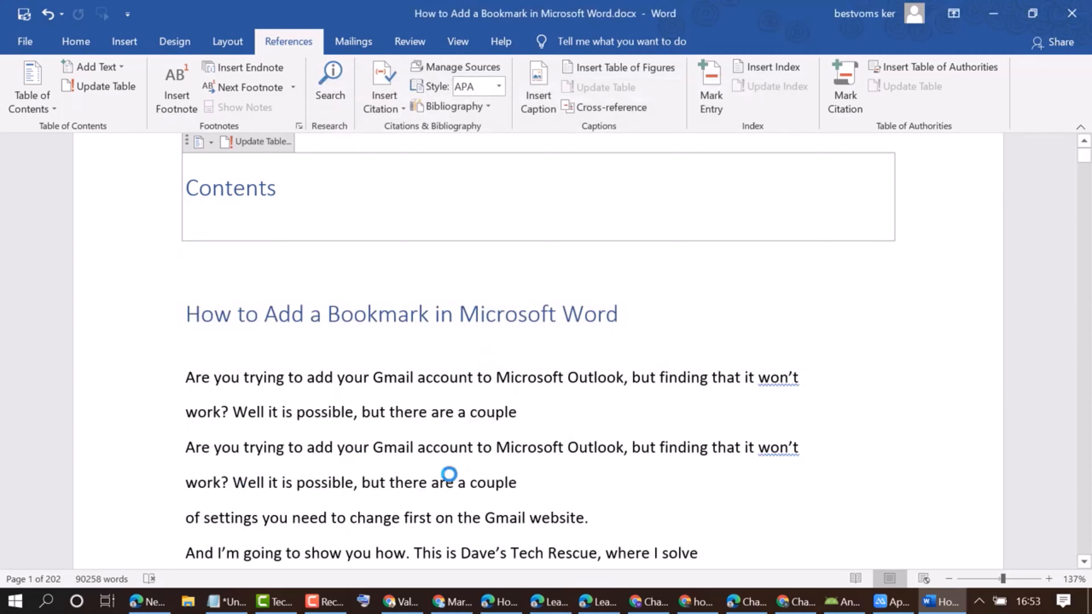
scroll(480, 419, "up", 3)
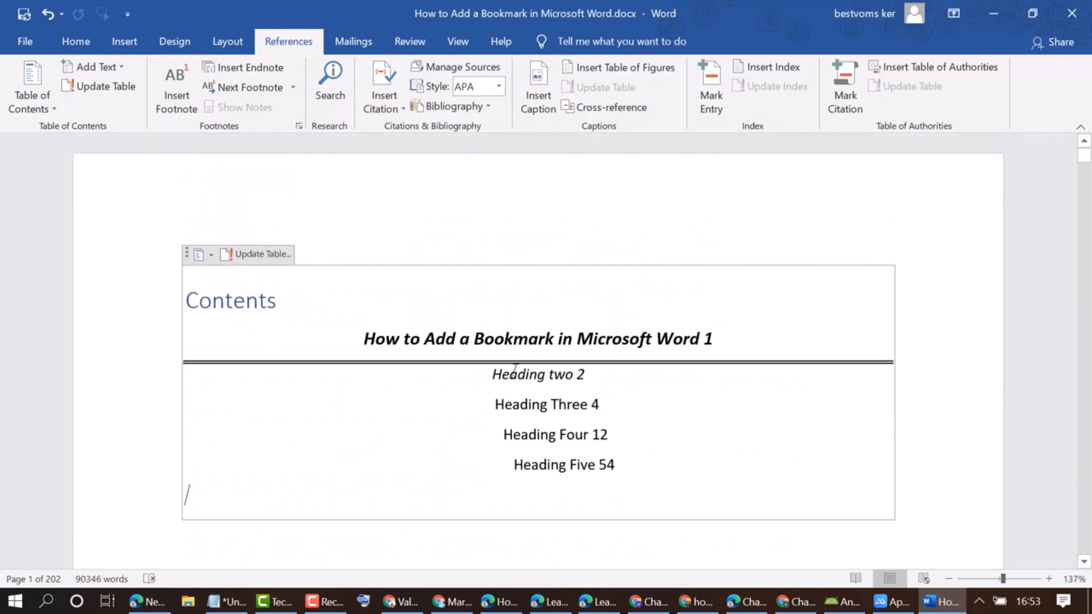
scroll(515, 368, "down", 4)
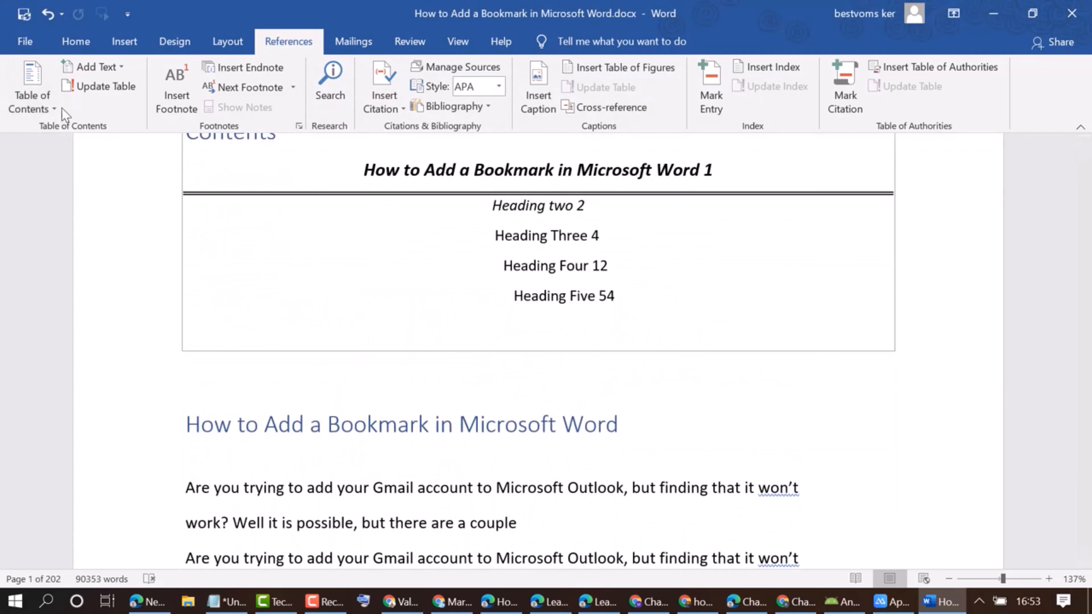
Preview the Formal format for a custom table of contents, and replace the existing table using the Simple format.
left_click(51, 114)
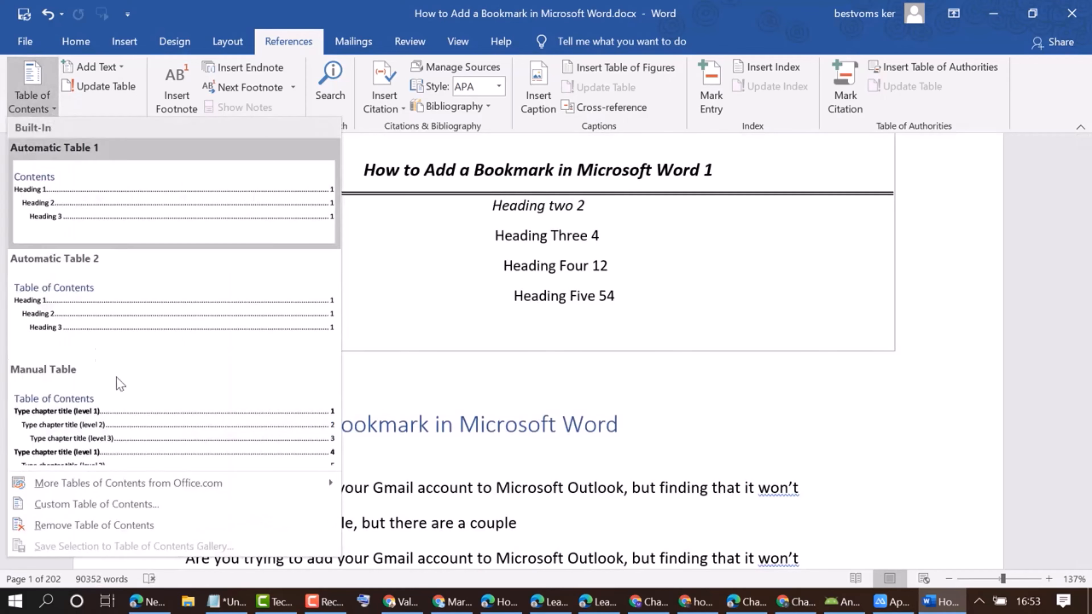
left_click(88, 505)
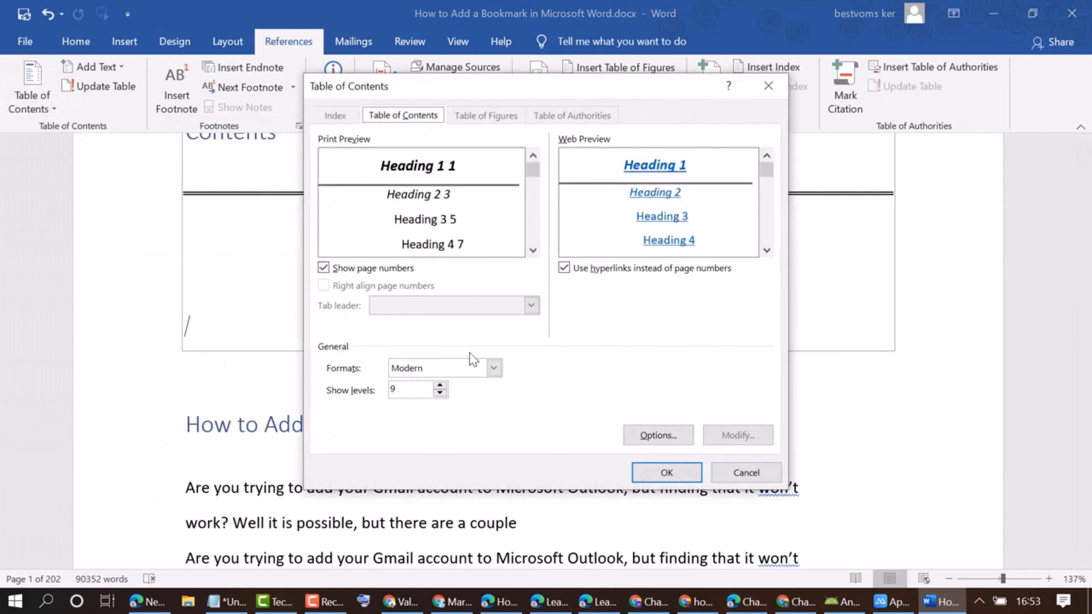
left_click(493, 368)
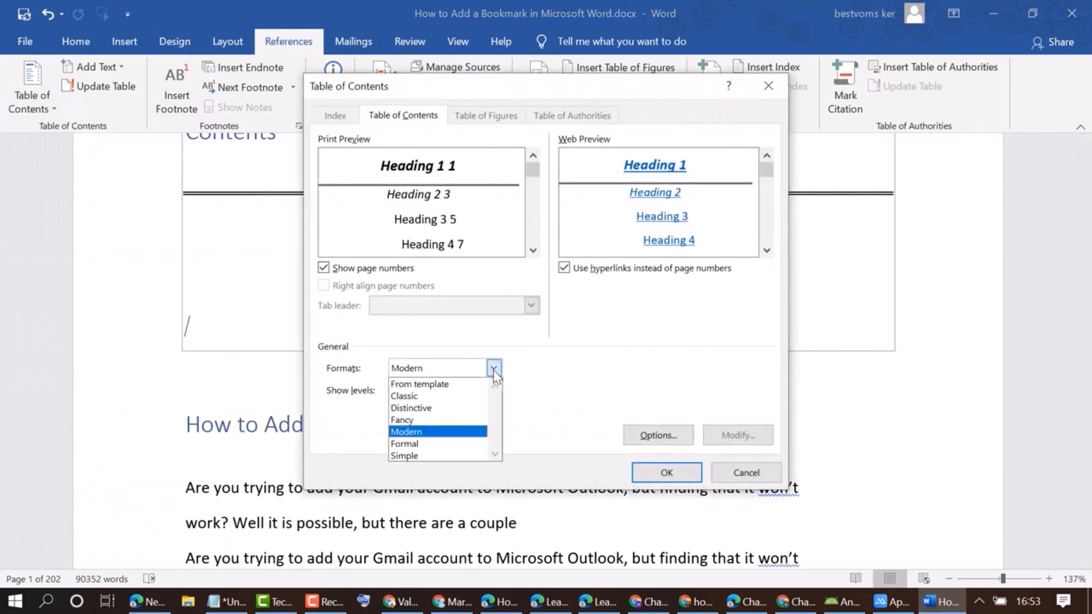
left_click(407, 445)
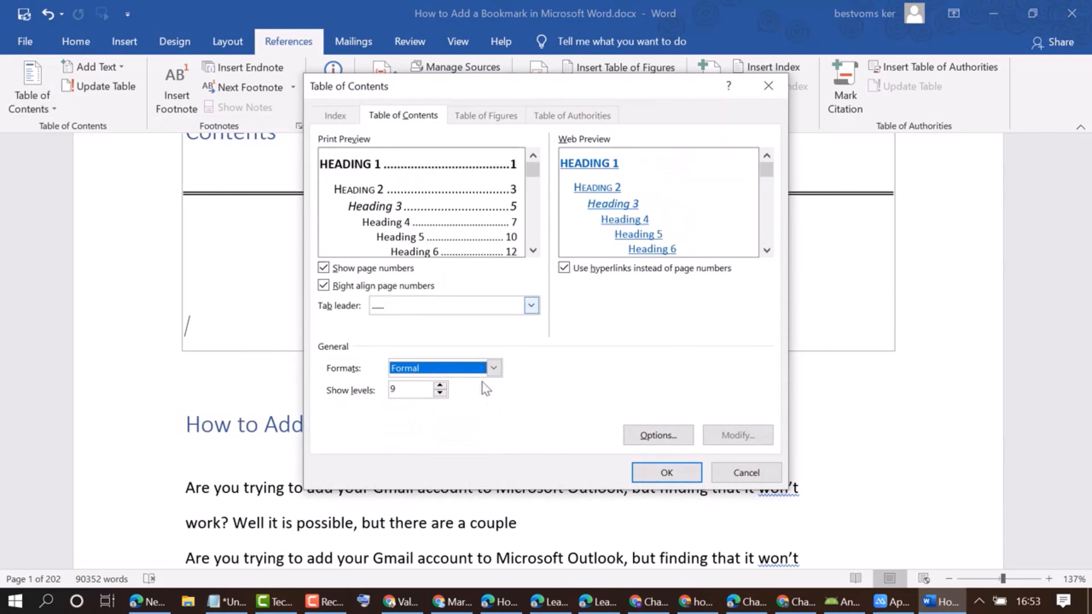
left_click(493, 368)
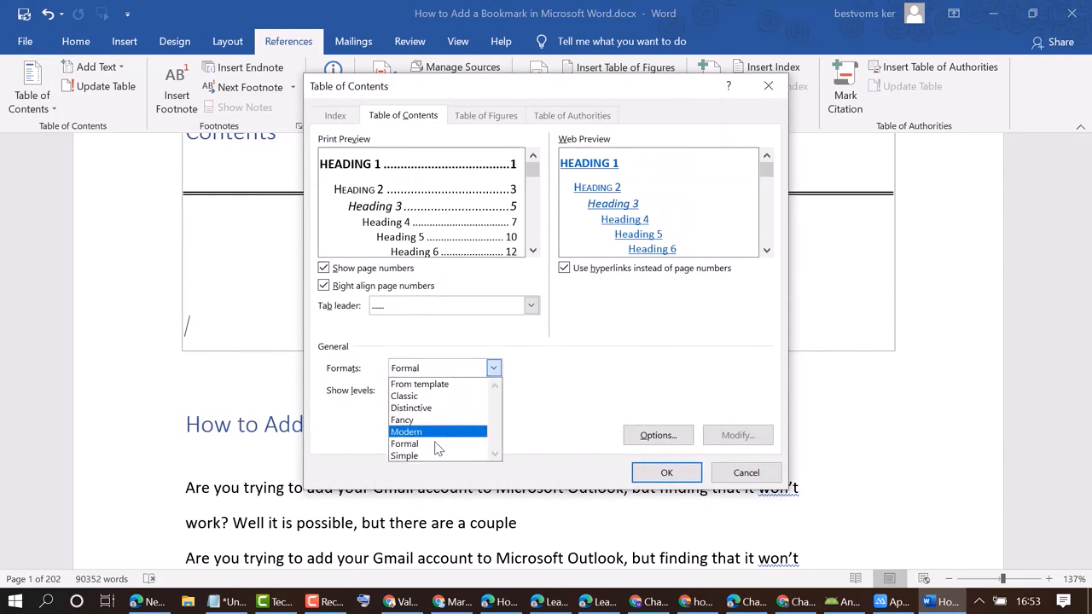
left_click(416, 455)
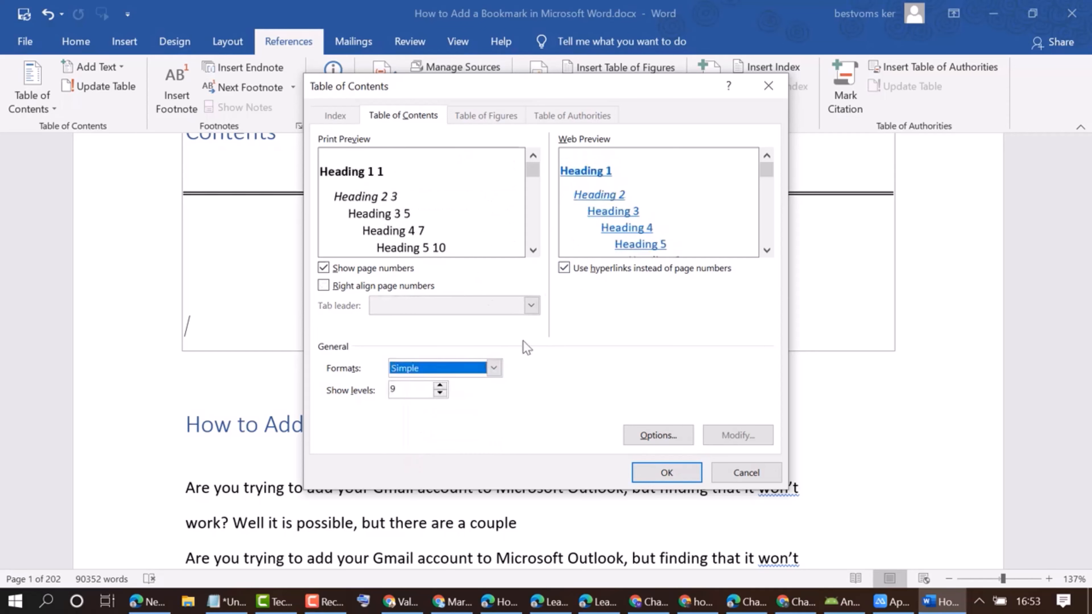
left_click(656, 469)
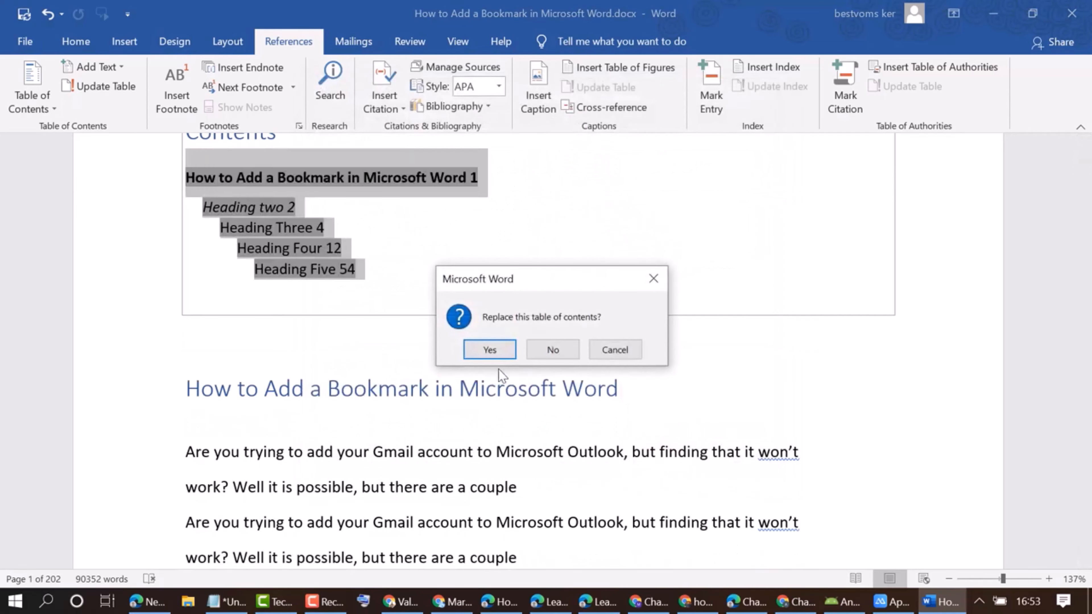
left_click(494, 350)
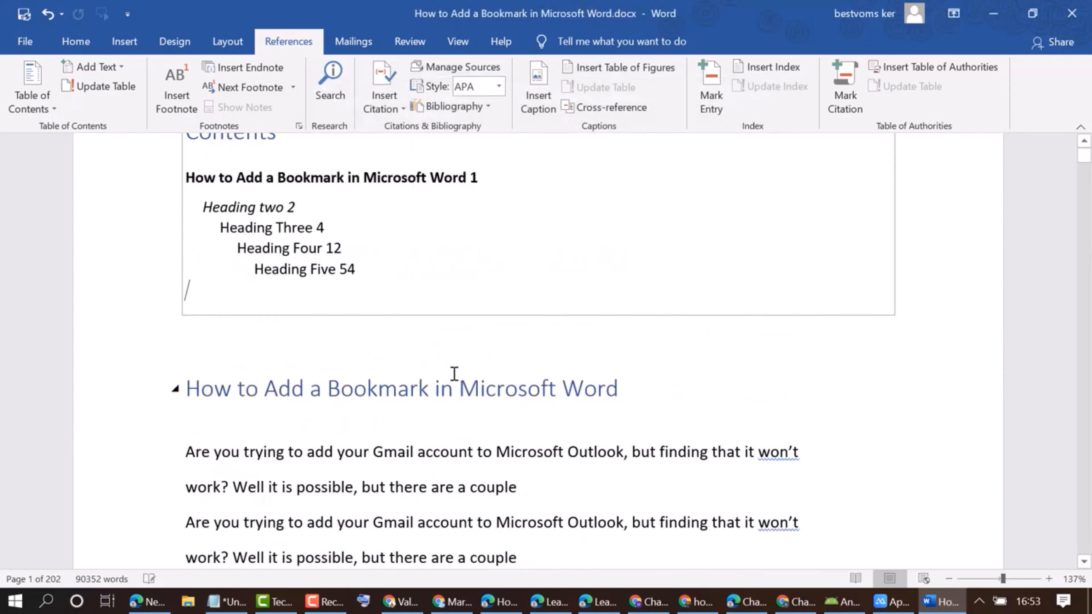
scroll(457, 372, "up", 3)
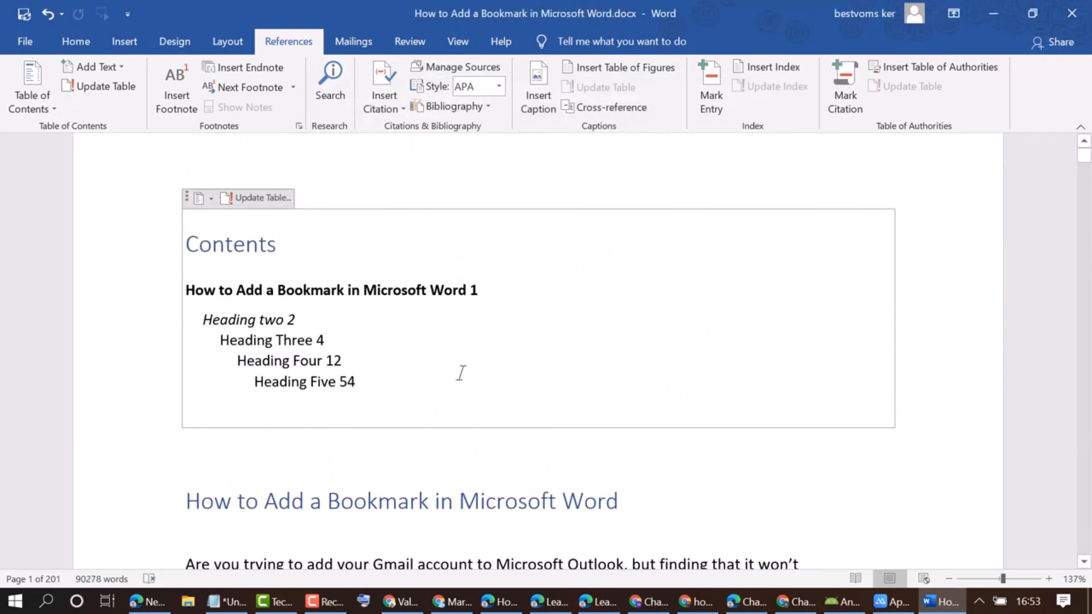
Set up another custom table of contents in the Simple format with right-aligned page numbers and look at the tab leader choices.
left_click(54, 112)
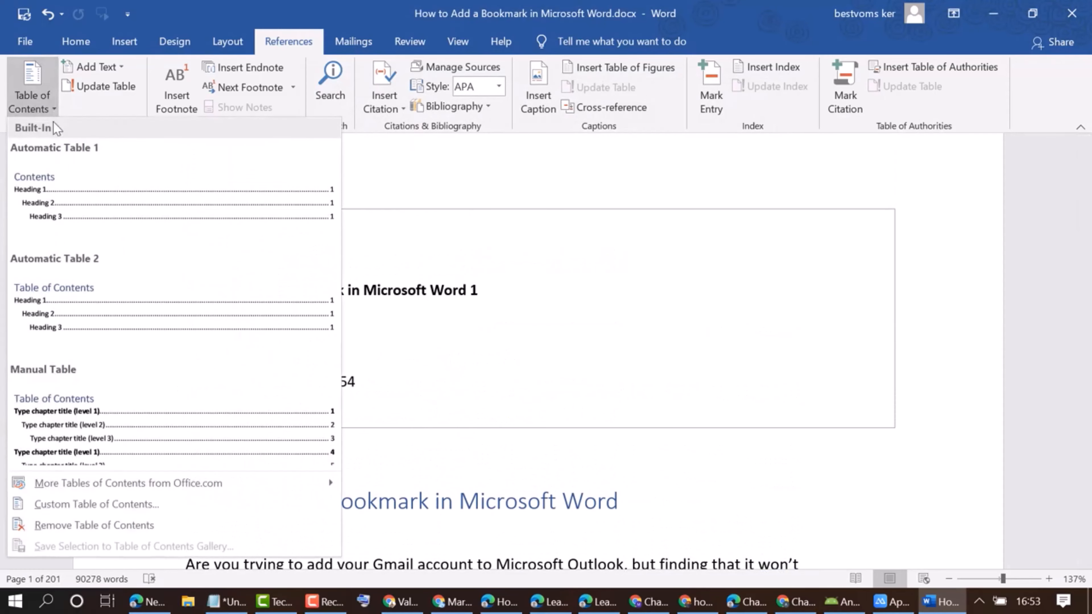
left_click(153, 505)
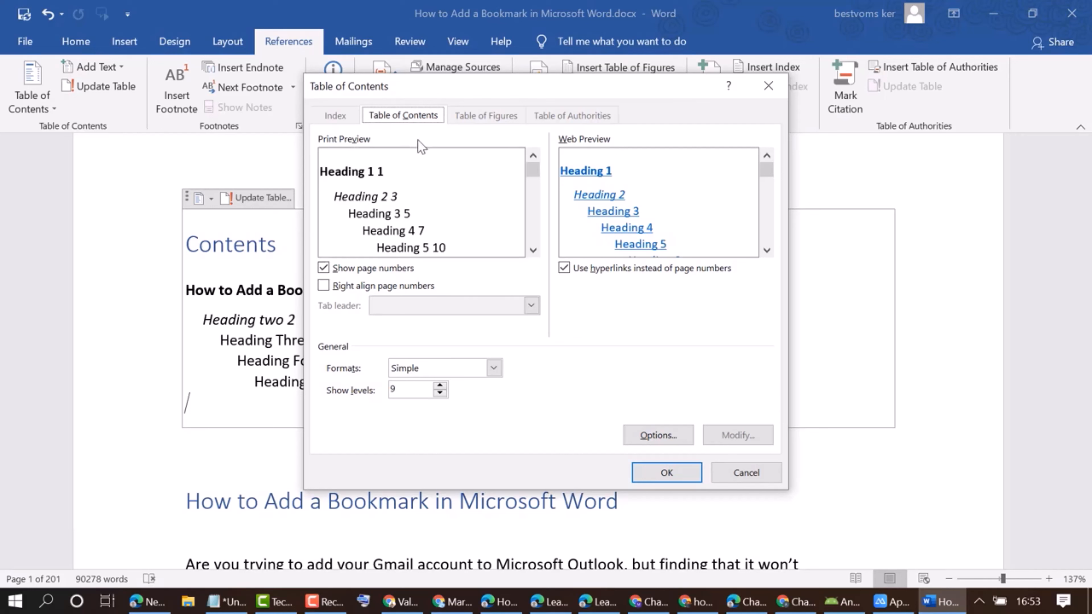
left_click(324, 287)
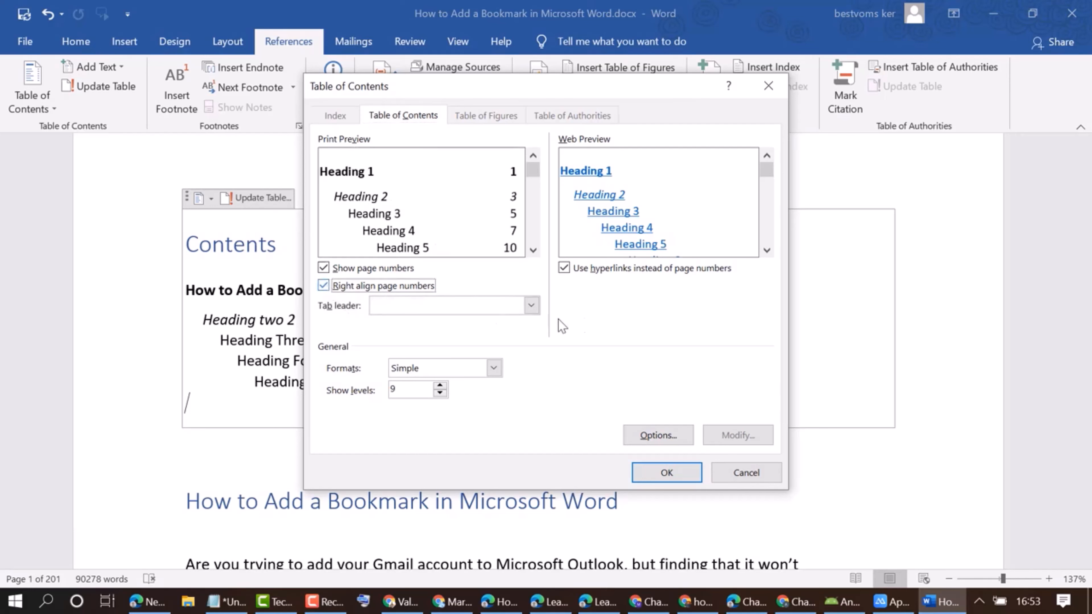
left_click(532, 306)
left_click(532, 306)
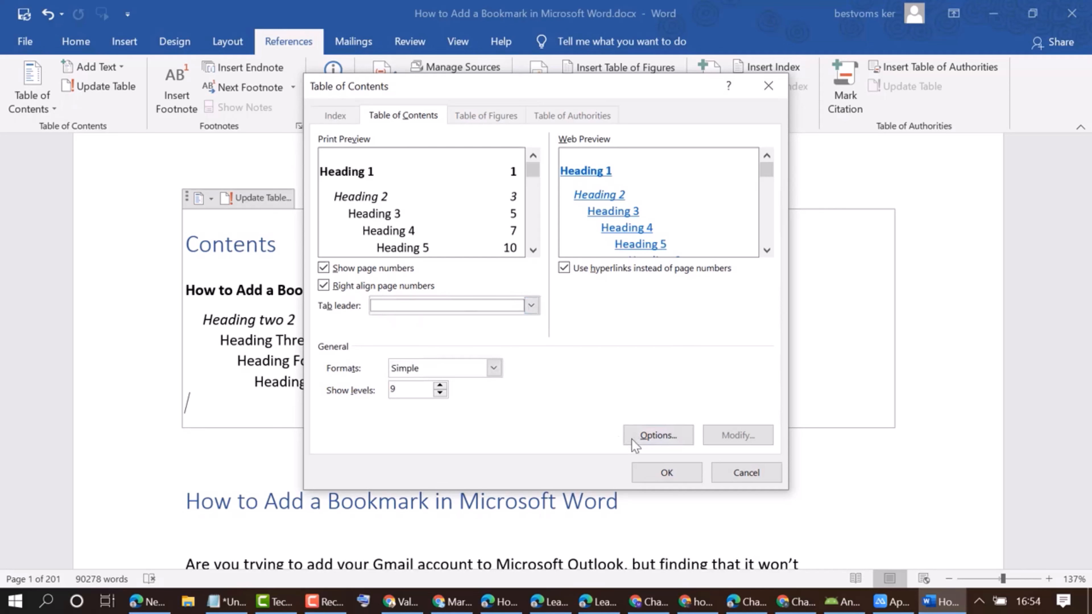
Review the heading levels and table entry fields setting in the options, and insert the custom table below the existing one.
left_click(658, 435)
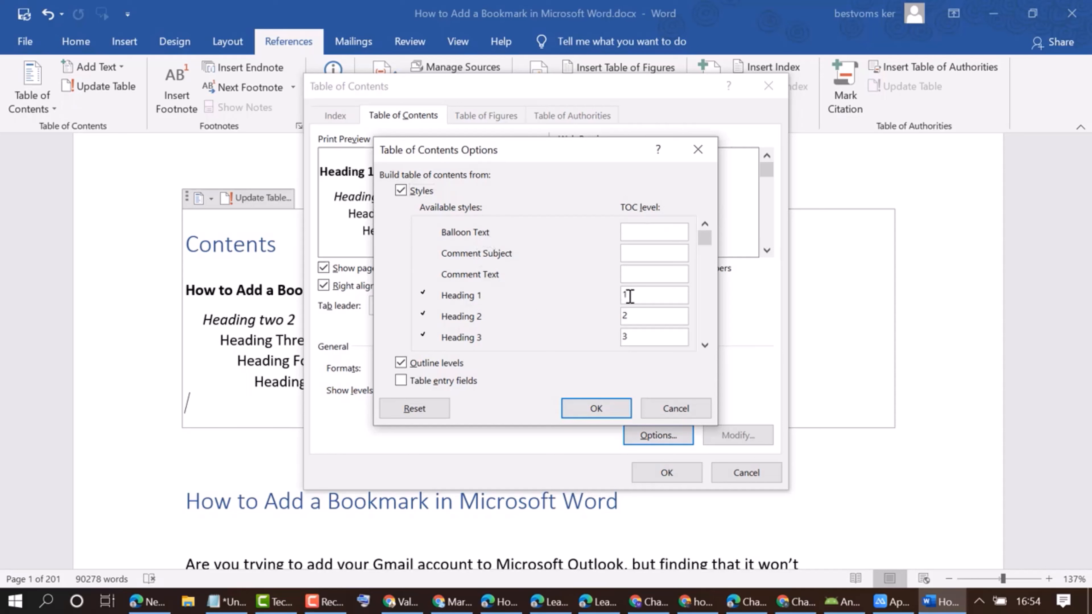
left_click_drag(631, 296, 613, 297)
left_click(402, 385)
left_click(597, 413)
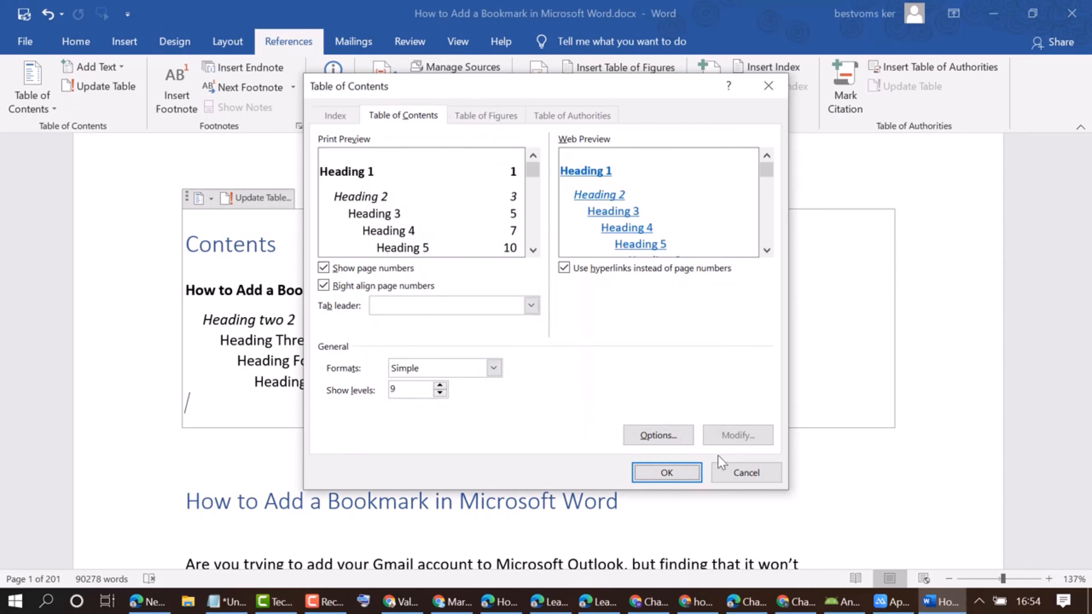
left_click(687, 467)
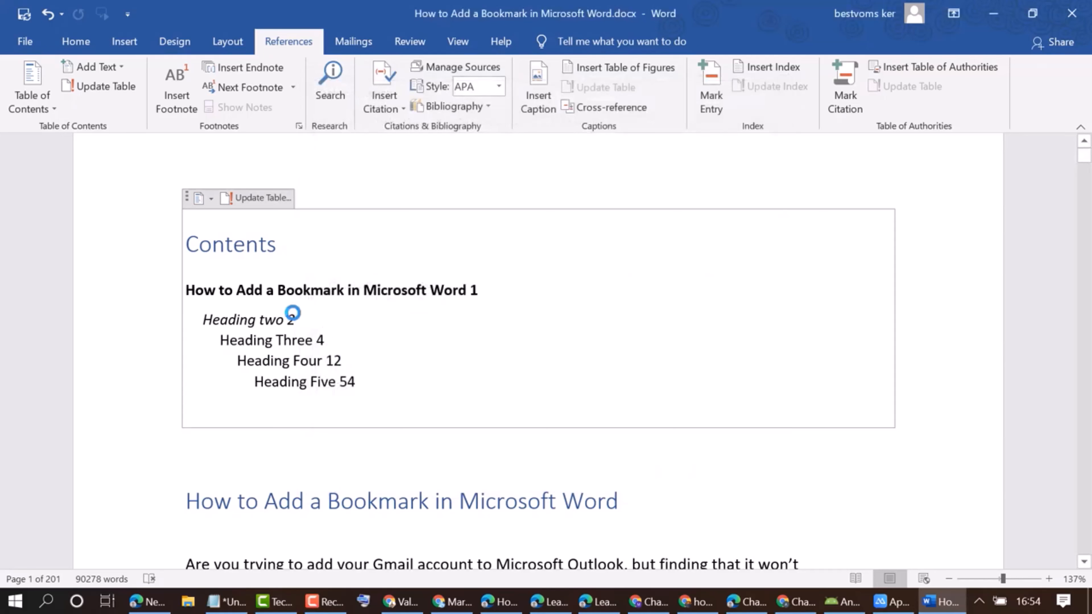
scroll(434, 434, "down", 3)
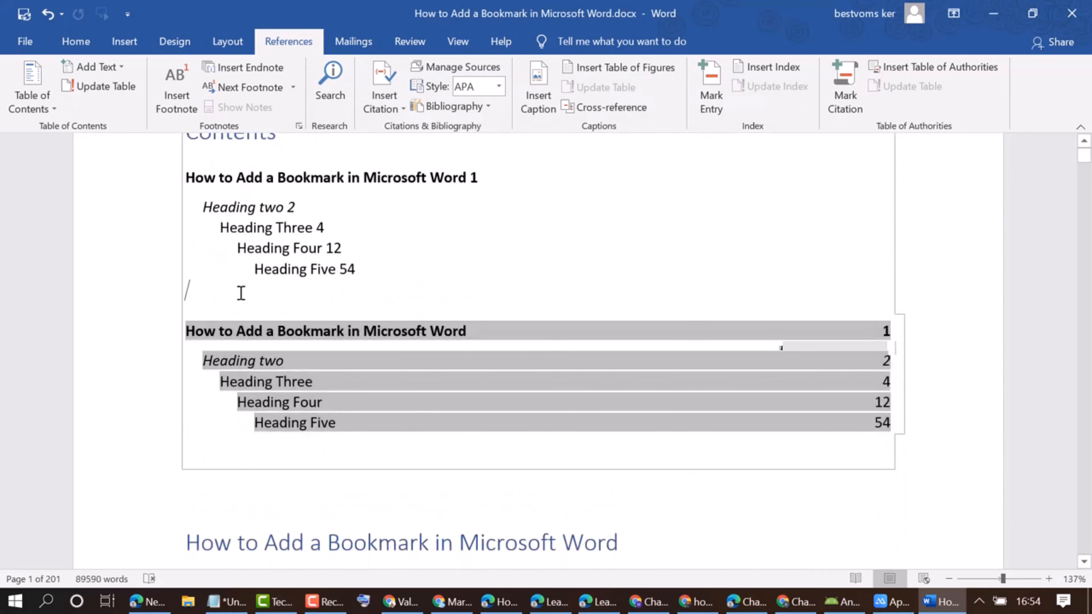
Set the blank line above the "How to Add a Bookmark in Microsoft Word" heading to Level 2, and change it to Level 3.
left_click(328, 487)
scroll(419, 532, "down", 6)
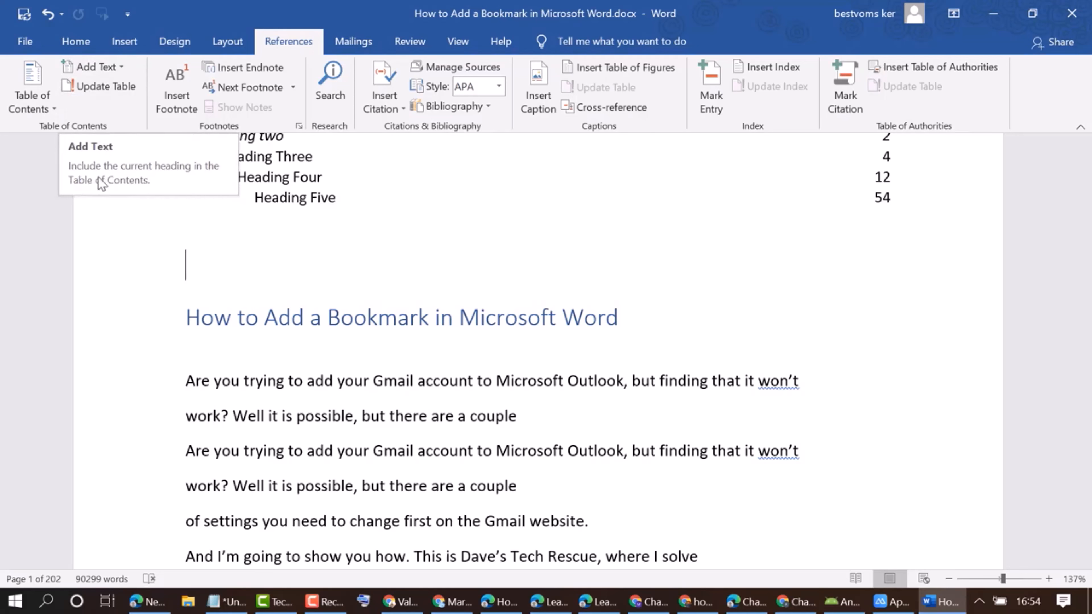
left_click(90, 67)
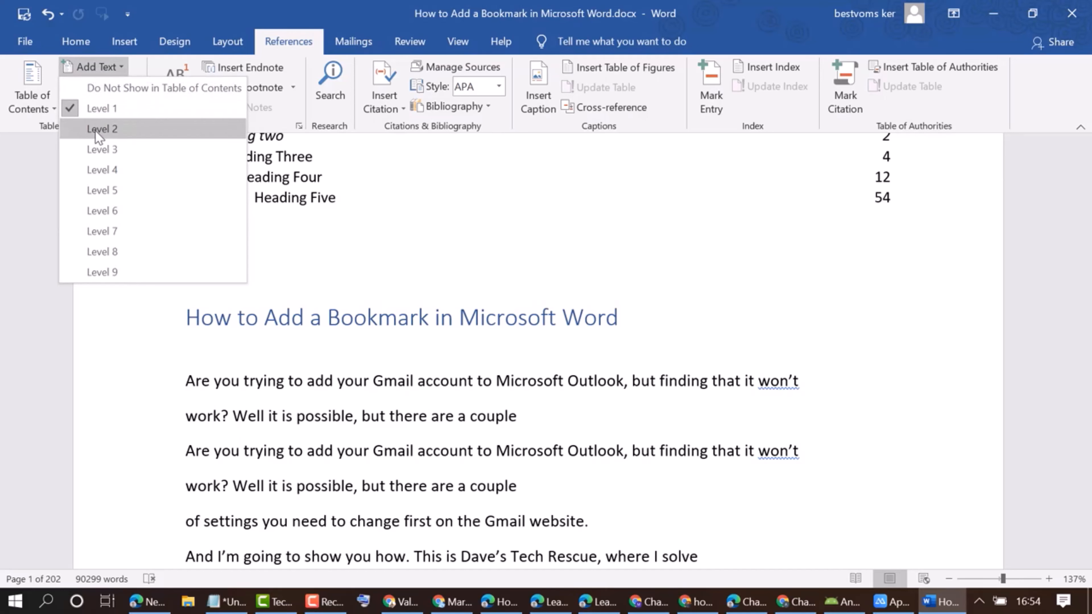
left_click(96, 129)
left_click(90, 66)
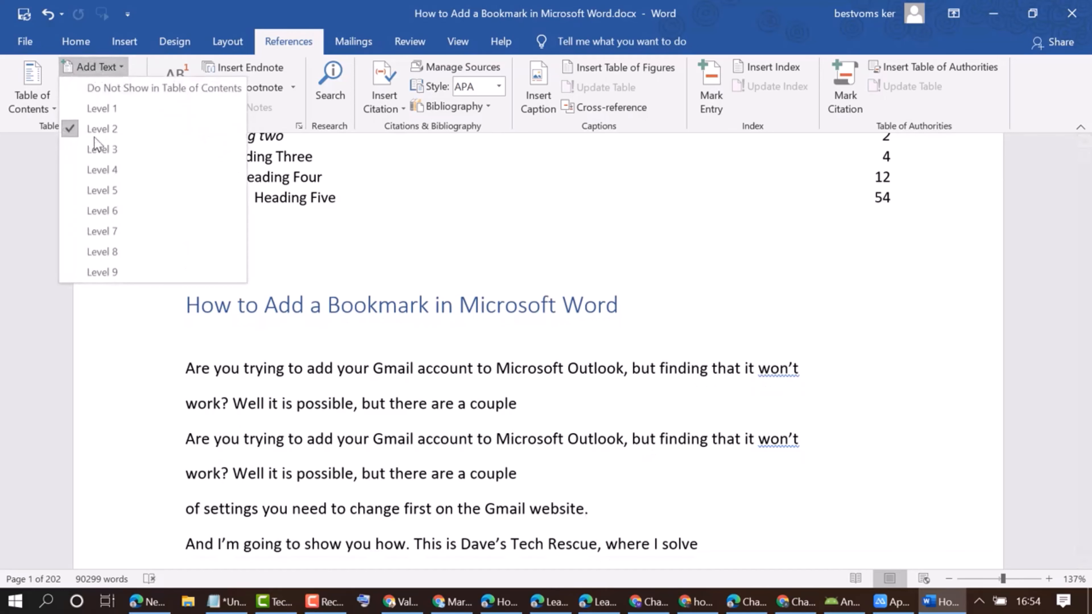
left_click(96, 148)
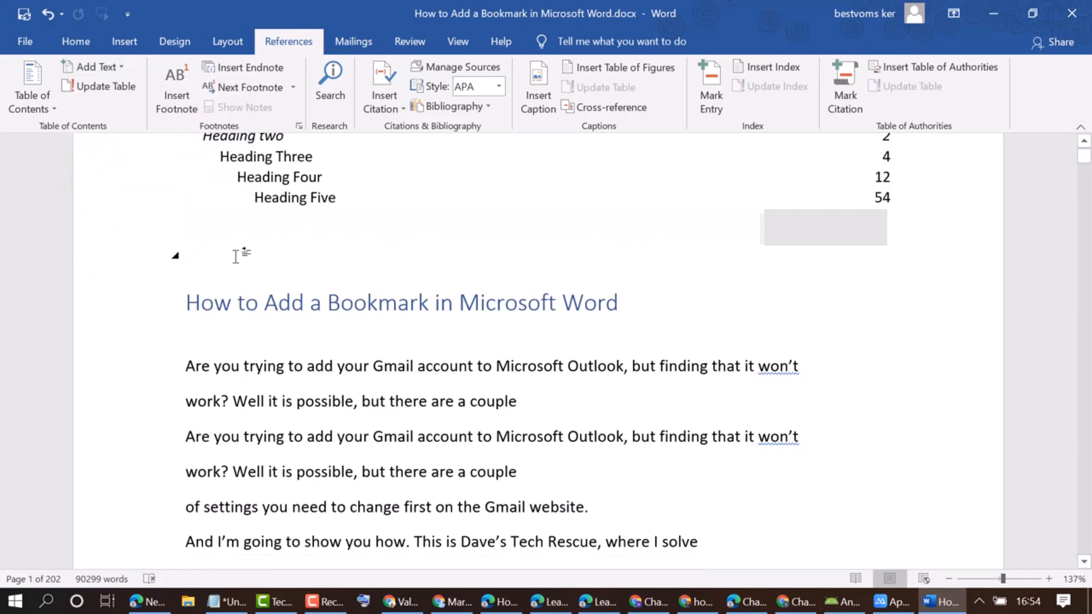
Update the table of contents with the page numbers only option.
scroll(251, 273, "up", 3)
scroll(245, 307, "up", 4)
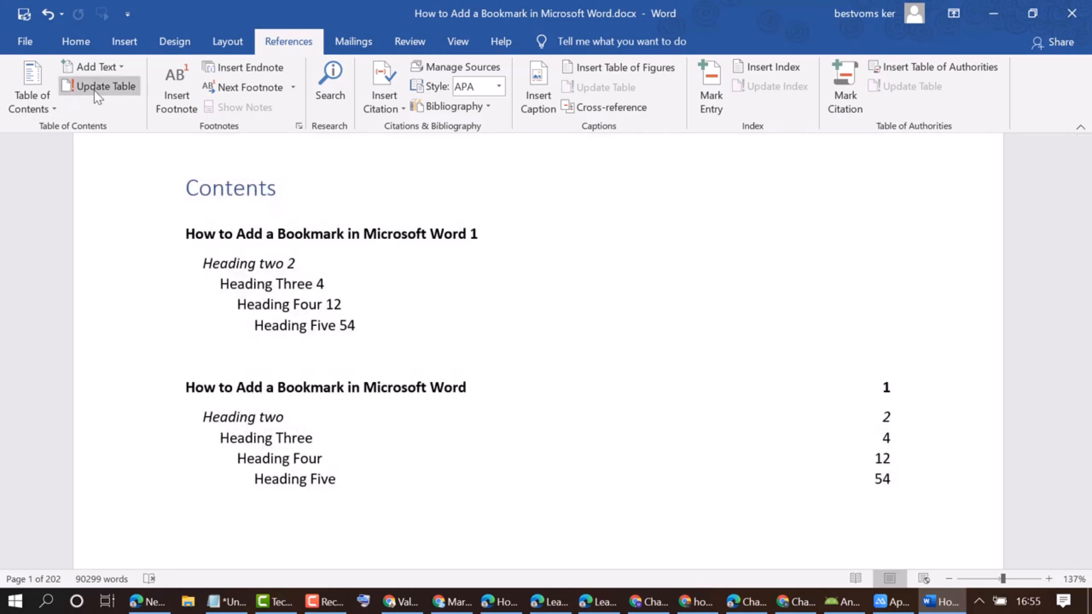
left_click(95, 90)
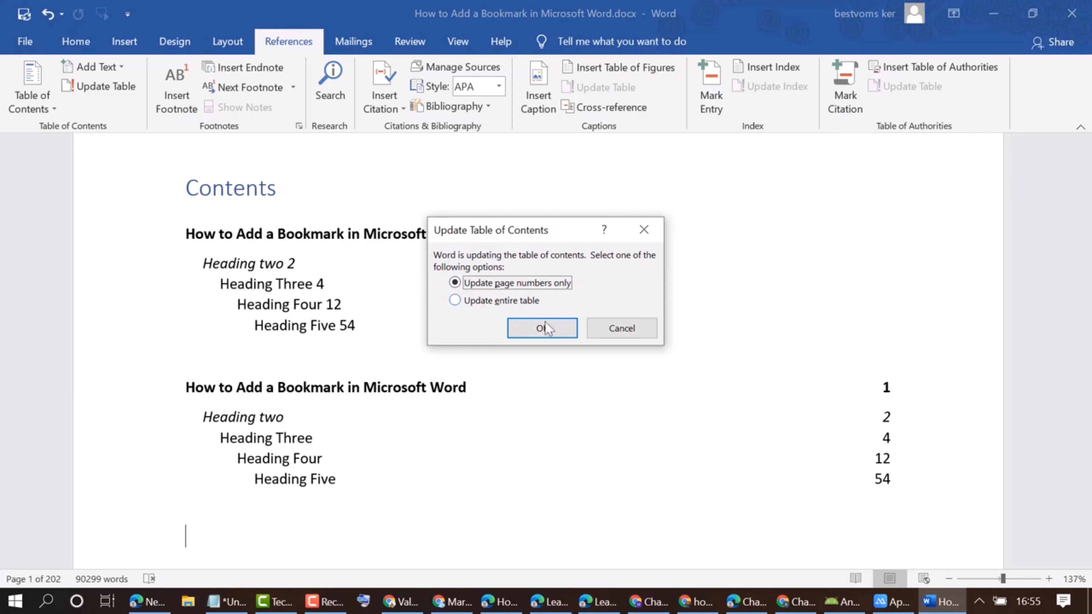
left_click(540, 332)
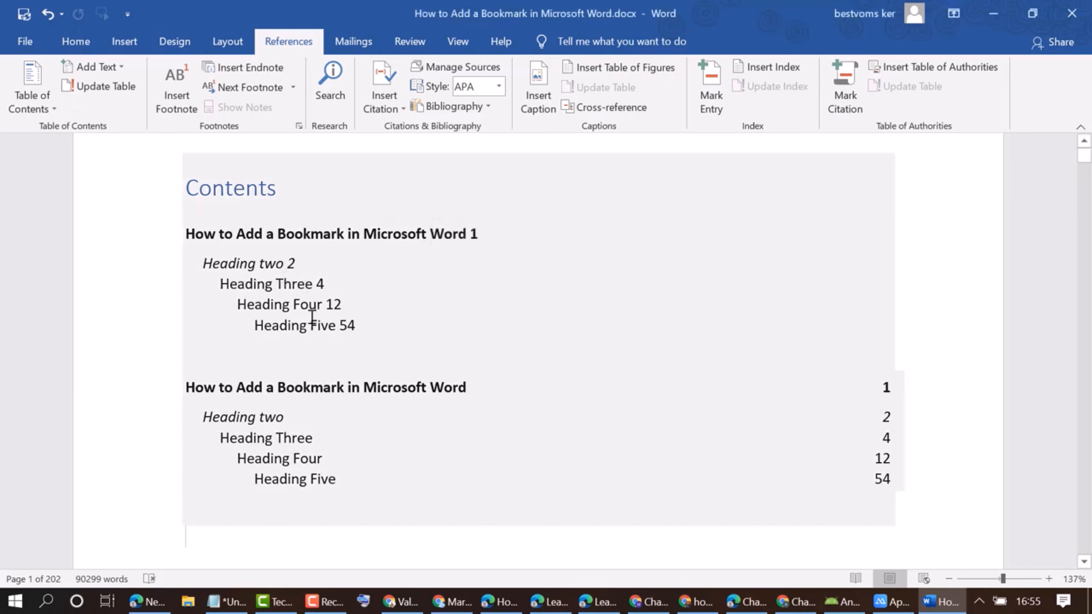
Insert a footnote on the first page and enter "Test 1" as its text.
scroll(398, 410, "down", 2)
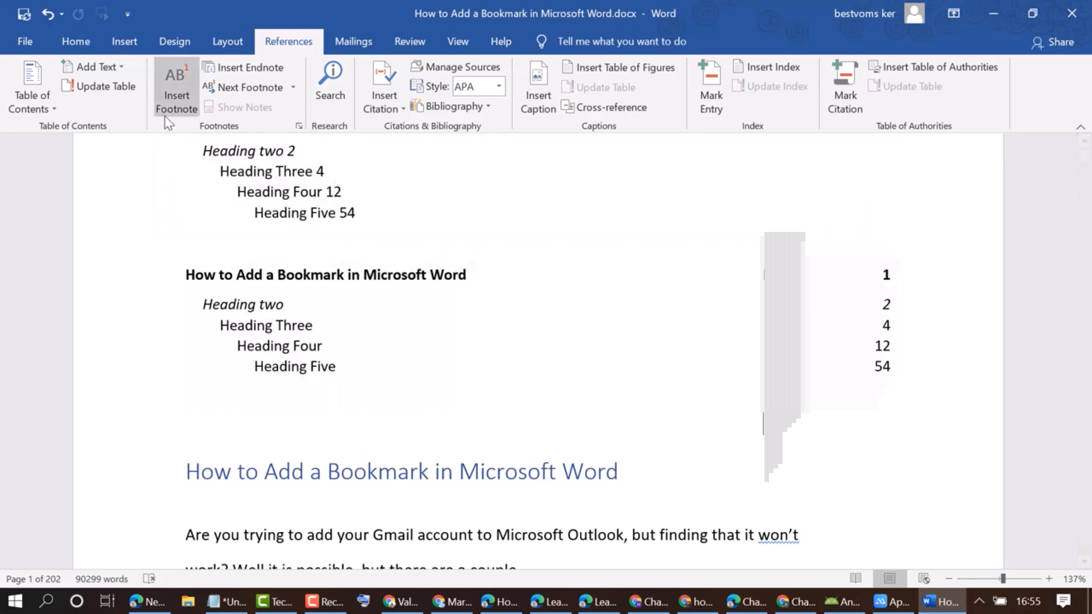
left_click(175, 86)
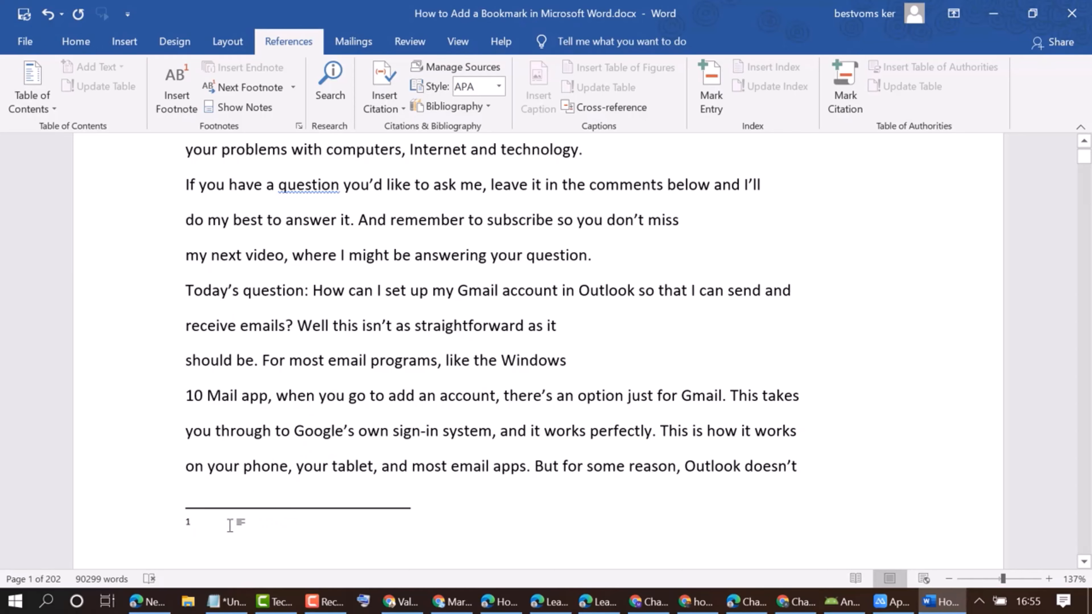
scroll(278, 498, "up", 1)
scroll(277, 498, "down", 1)
left_click(492, 221)
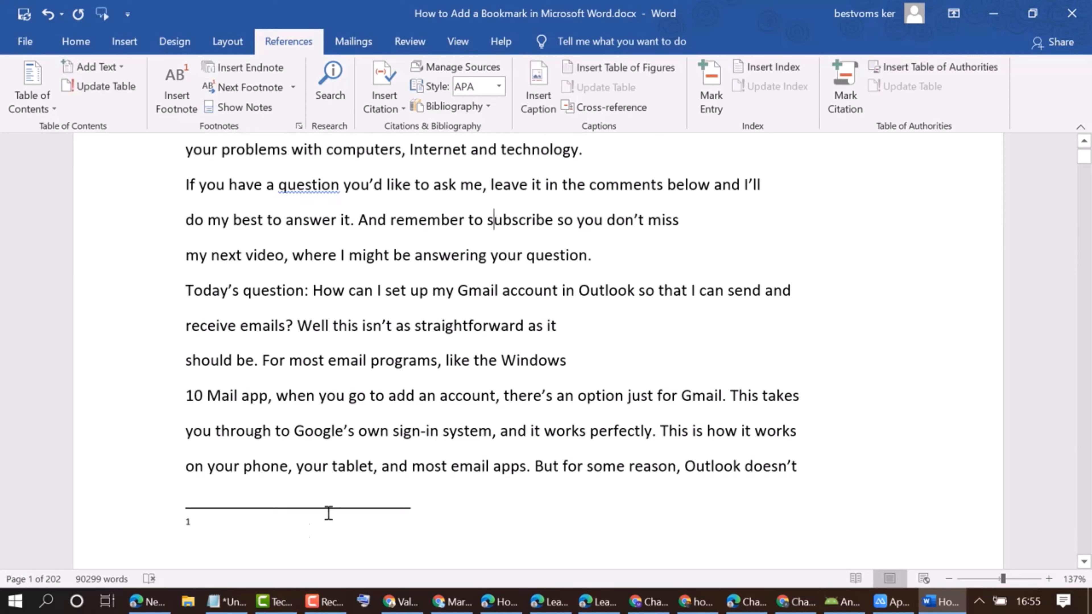
left_click(246, 531)
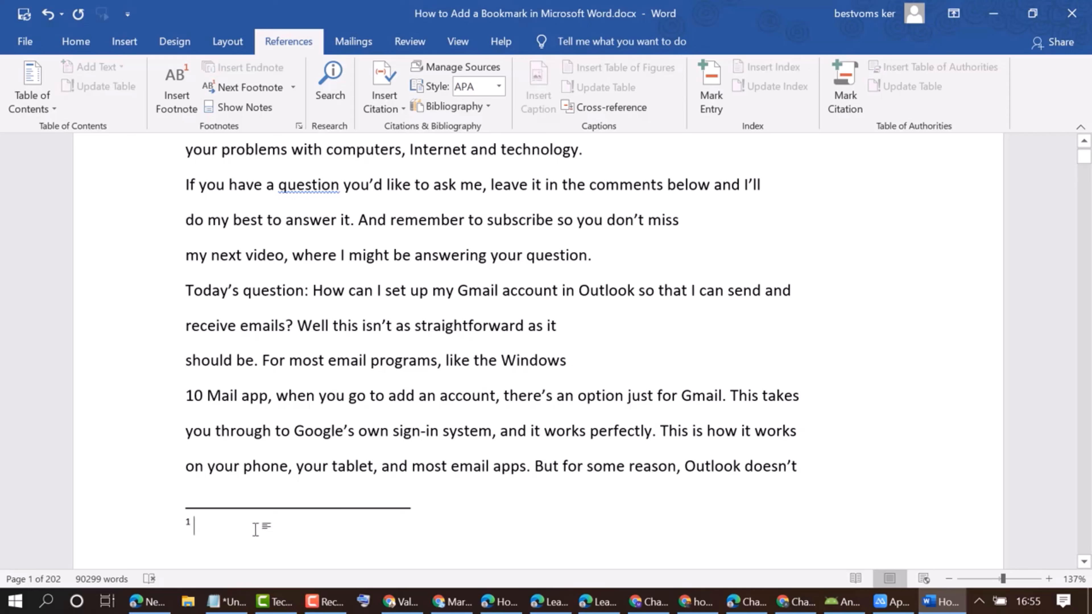
type("tes")
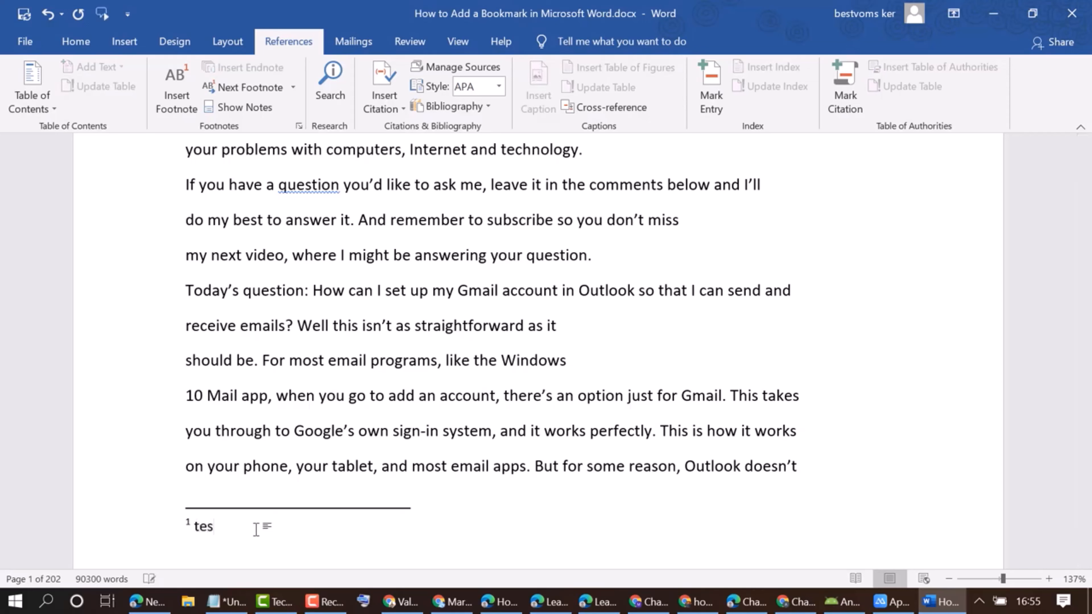
type("t ")
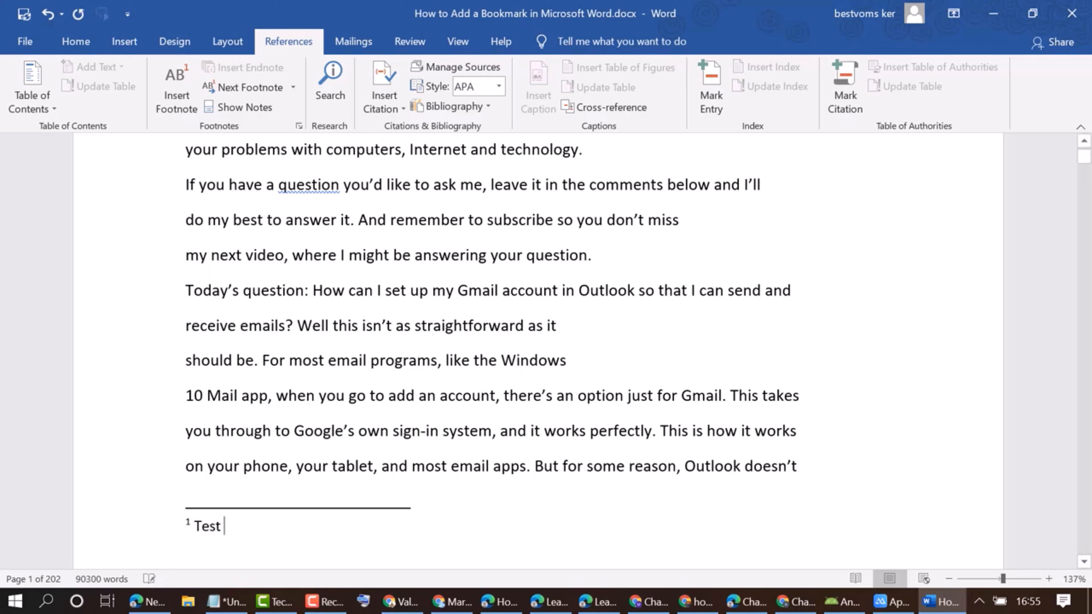
type("1")
left_click_drag(248, 524, 188, 534)
Insert a second footnote after the "F" of "For most email programs" with the text "Test 2", and try adding more from inside that note.
left_click(269, 359)
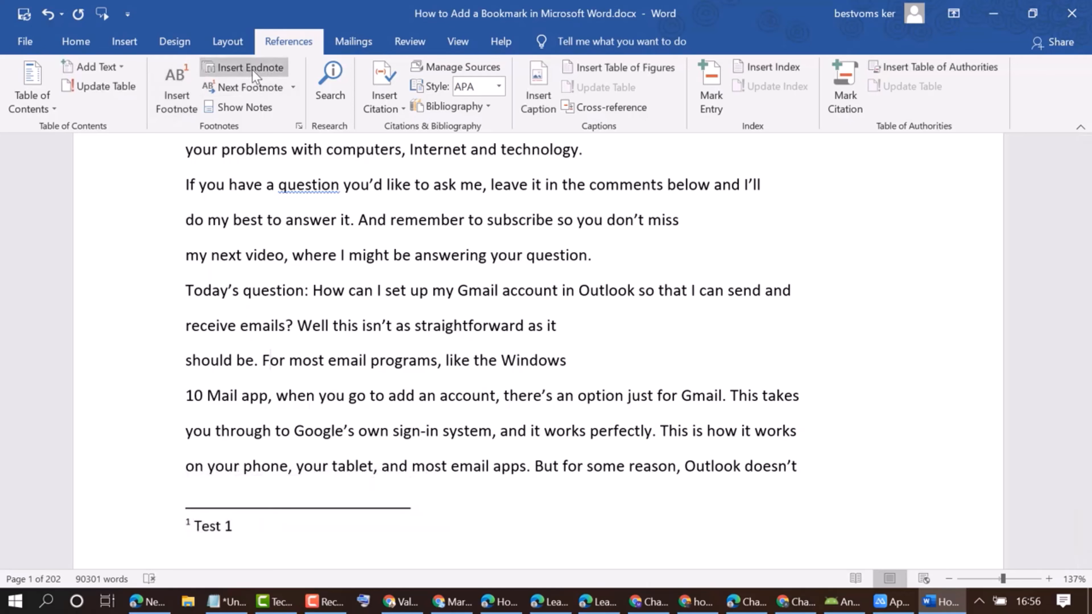
left_click(178, 96)
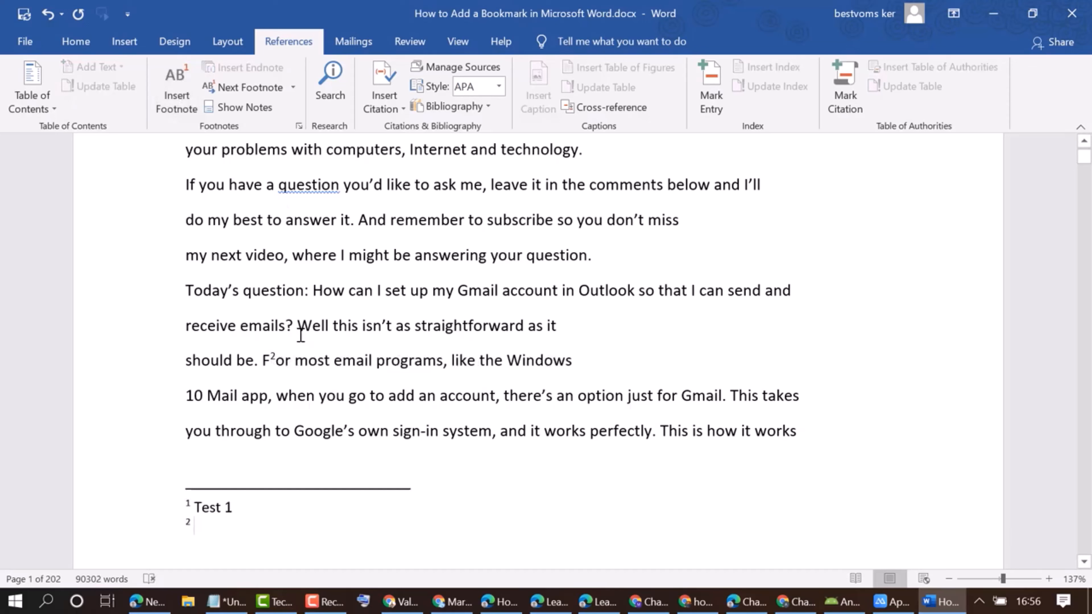
type("test ")
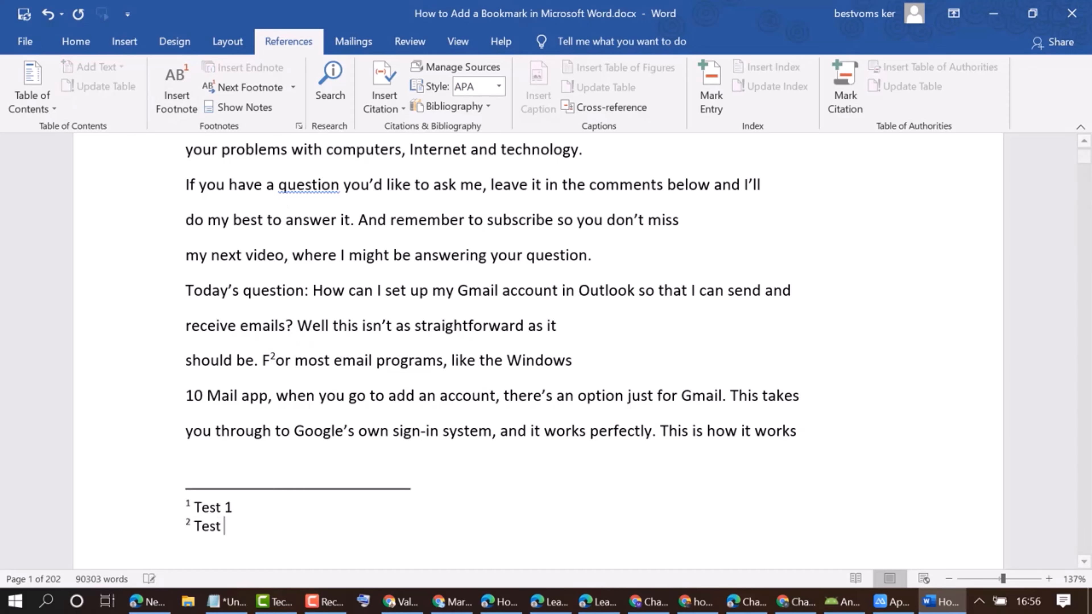
type("2")
left_click(174, 99)
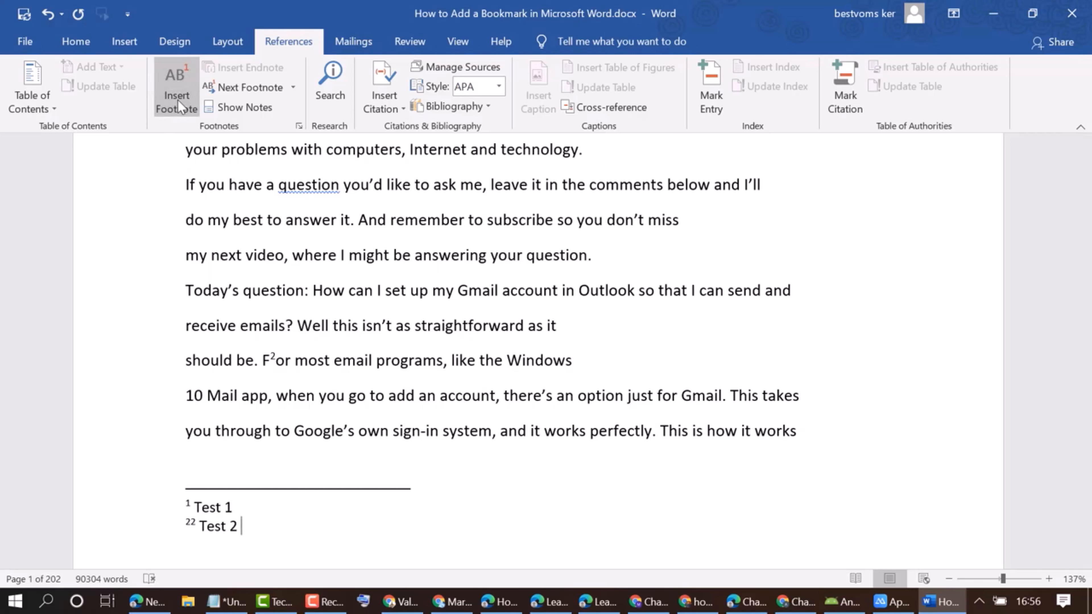
left_click(177, 100)
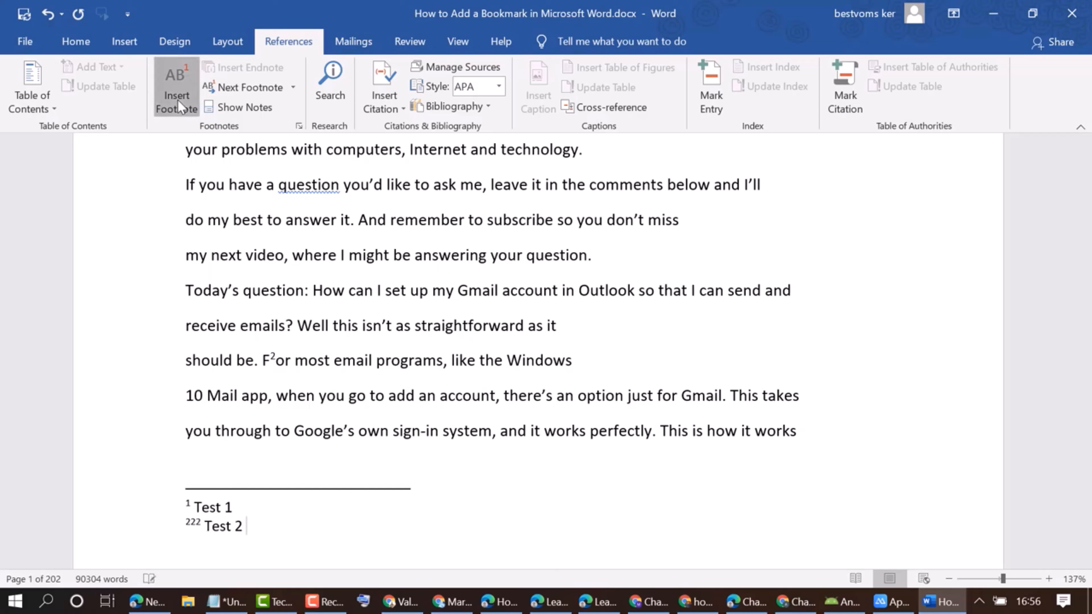
Try adding more footnotes inside the second footnote, and delete that footnote's whole line including its repeated numbers.
left_click(178, 100)
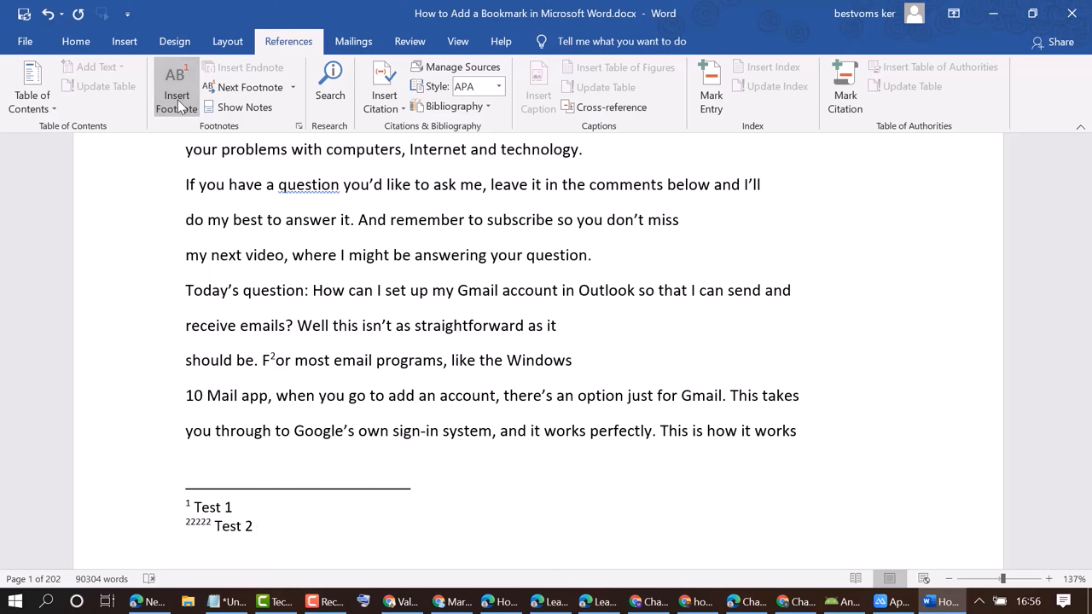
left_click(215, 526)
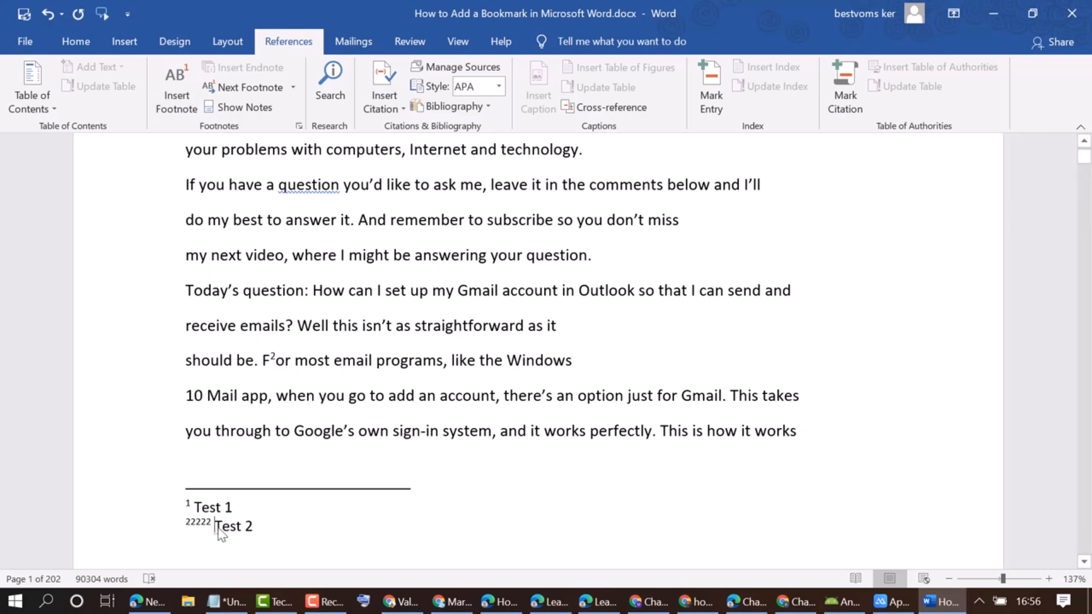
left_click_drag(218, 529, 184, 529)
key("Delete")
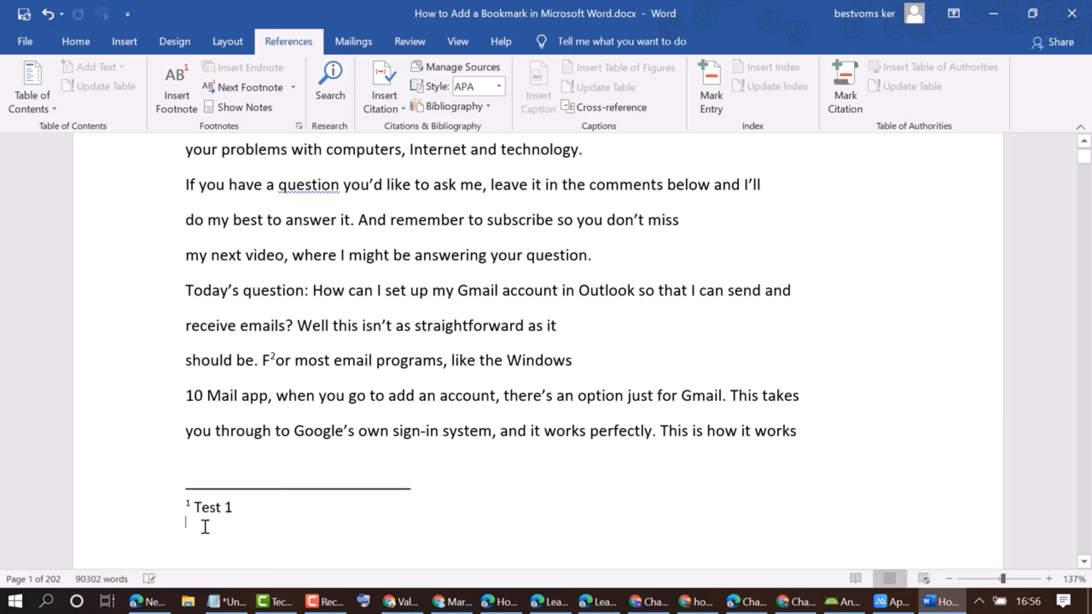
Insert footnote marks in the emptied second note, enter "2" as its text, and remove that text.
left_click(174, 97)
type("2 2")
key("Return")
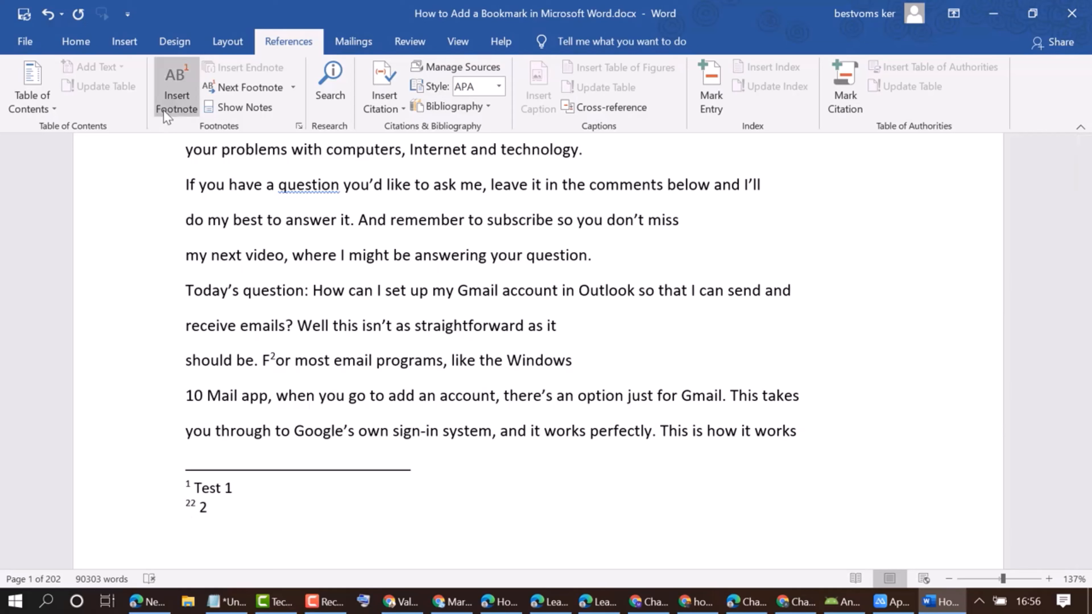
key("BackSpace")
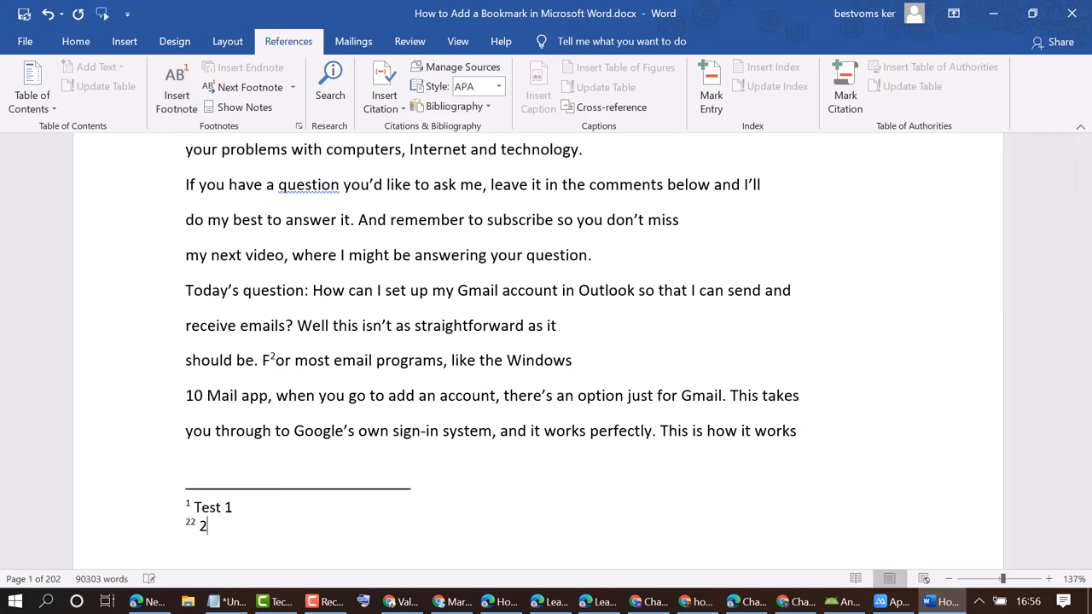
key("BackSpace")
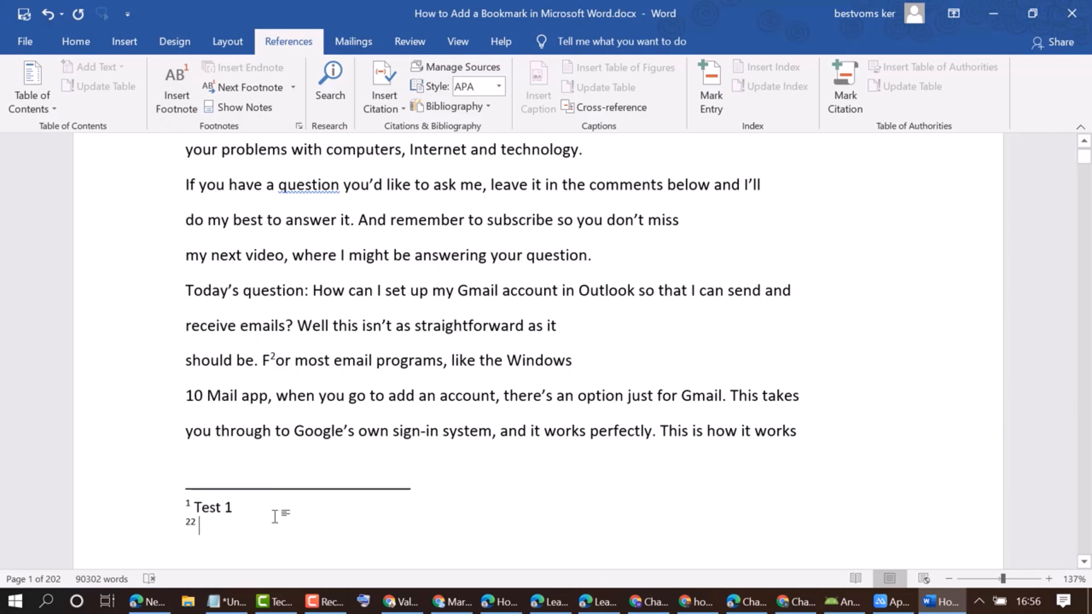
Insert another footnote mark inside the first footnote and stop auto-capitalizing the first letter of sentences for its text.
left_click(244, 505)
left_click(169, 96)
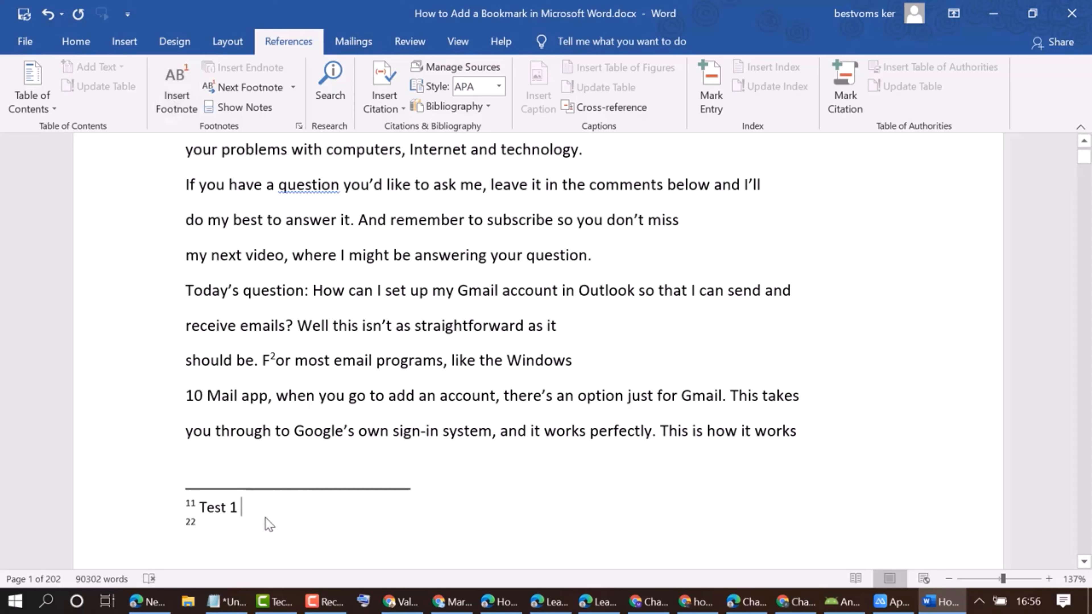
left_click(191, 507)
left_click(248, 505)
key("BackSpace")
left_click(203, 521)
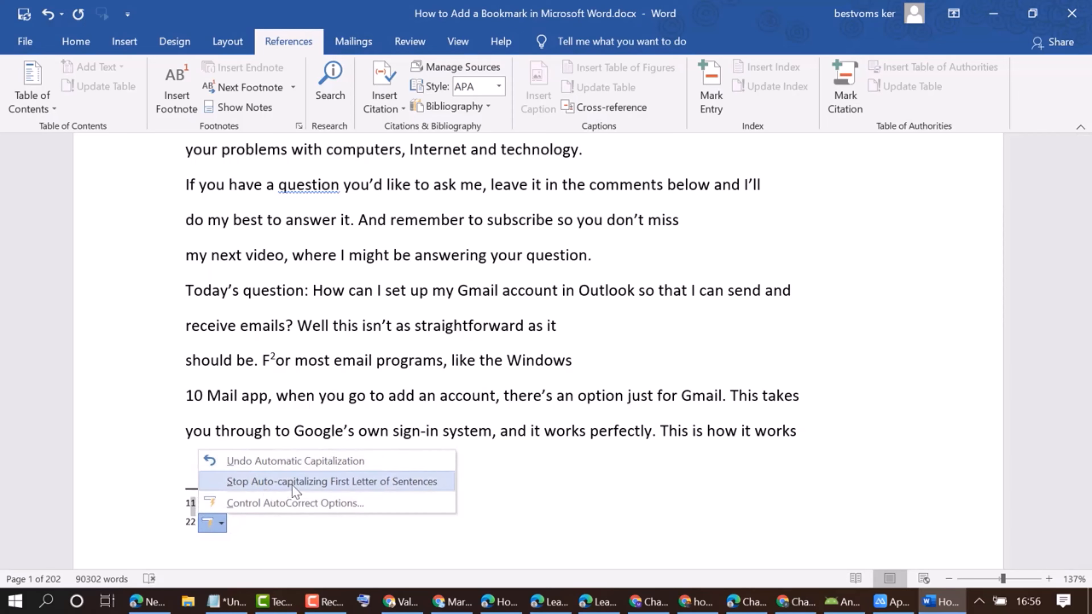
left_click(348, 481)
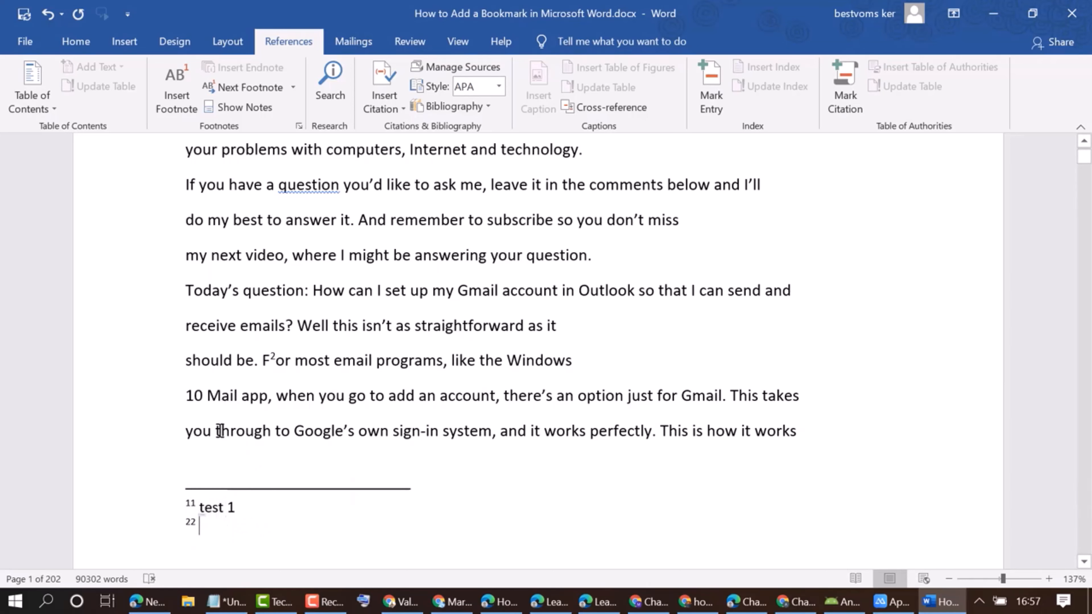
Insert a footnote after the word "remember" in the sentence "And remember to subscribe".
scroll(262, 408, "up", 1)
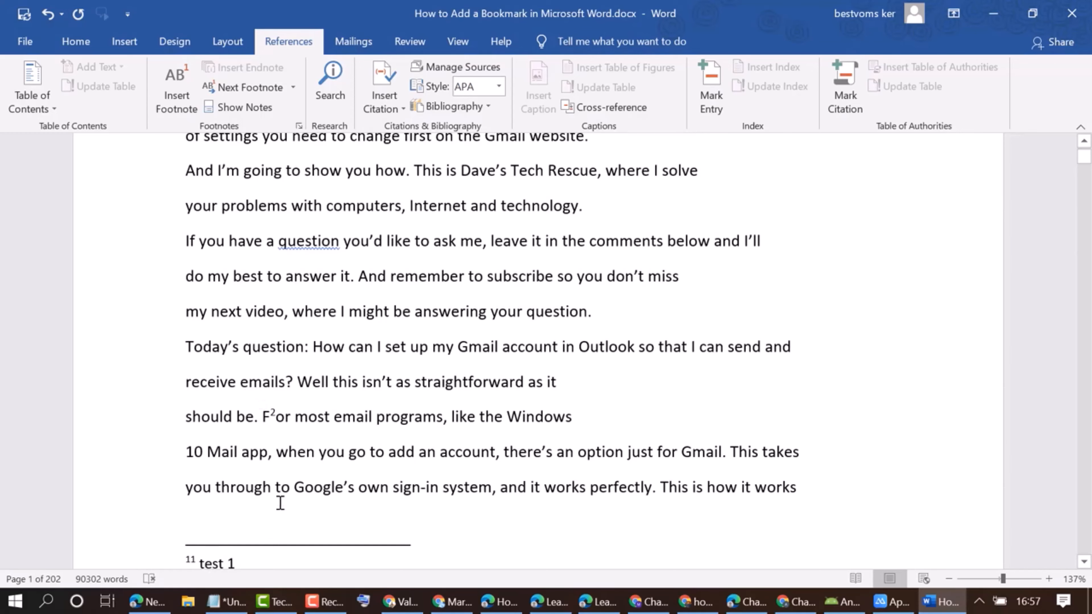
scroll(281, 508, "down", 1)
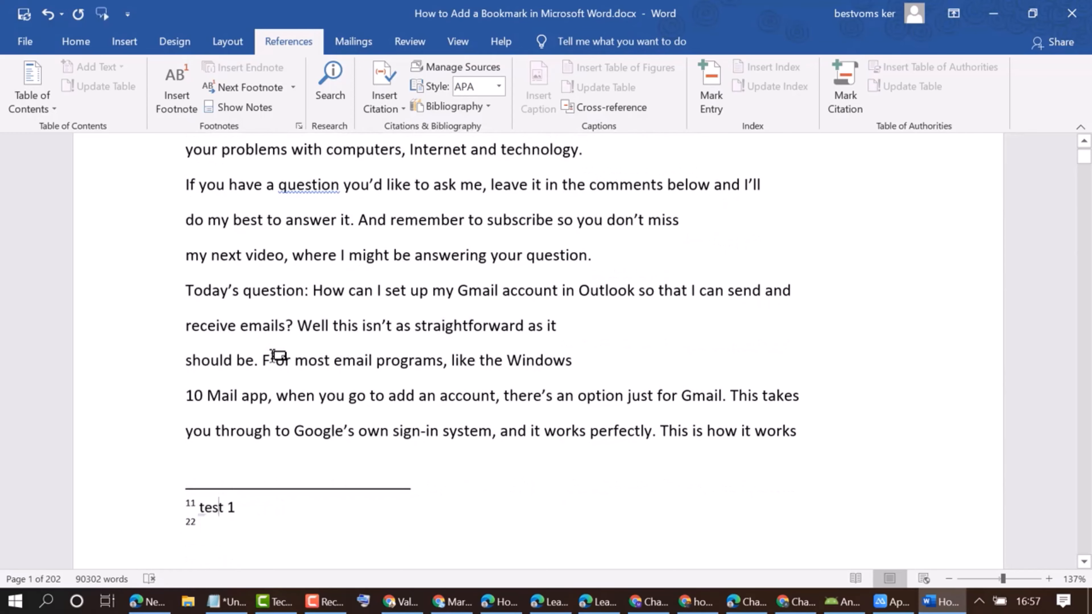
left_click(271, 359)
left_click_drag(277, 358, 272, 360)
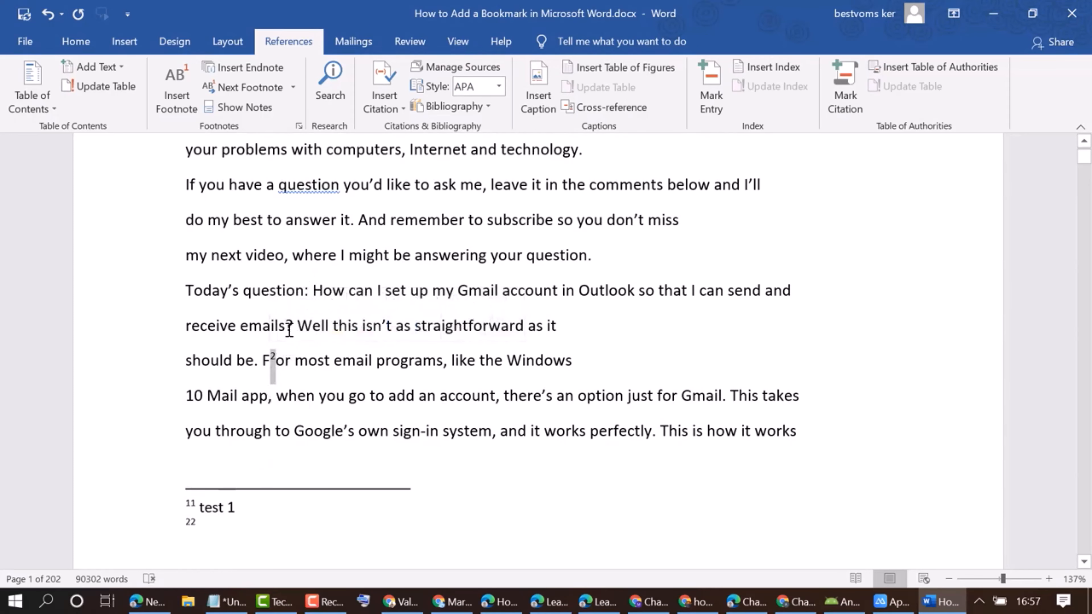
scroll(355, 366, "up", 1)
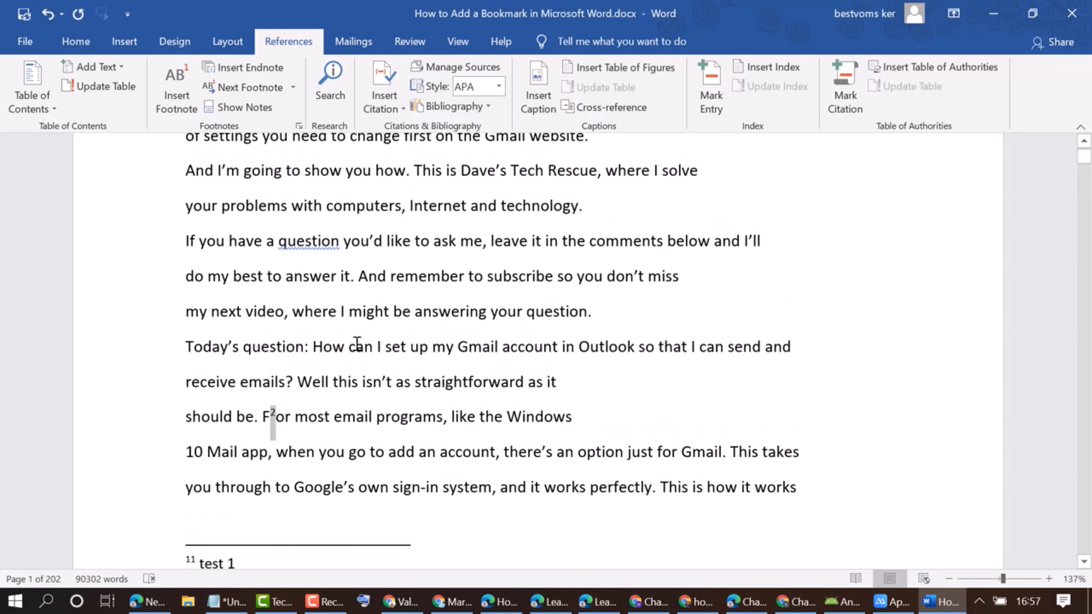
left_click(391, 277)
left_click_drag(392, 274, 469, 280)
left_click(405, 289)
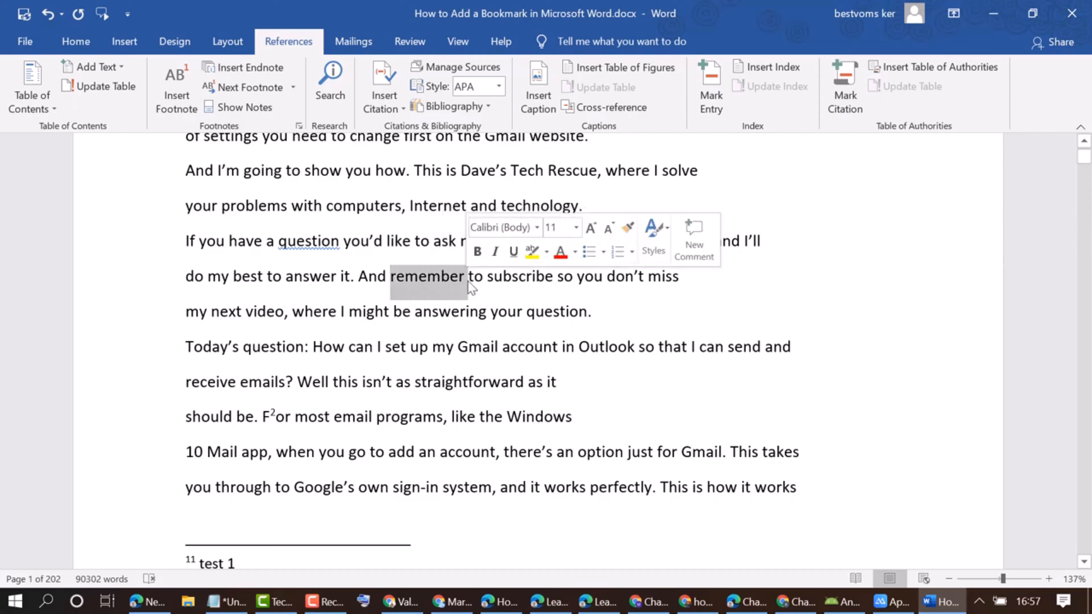
left_click(185, 90)
Try to delete all the footnote entries together from the note area below the first page's text.
scroll(376, 387, "down", 5)
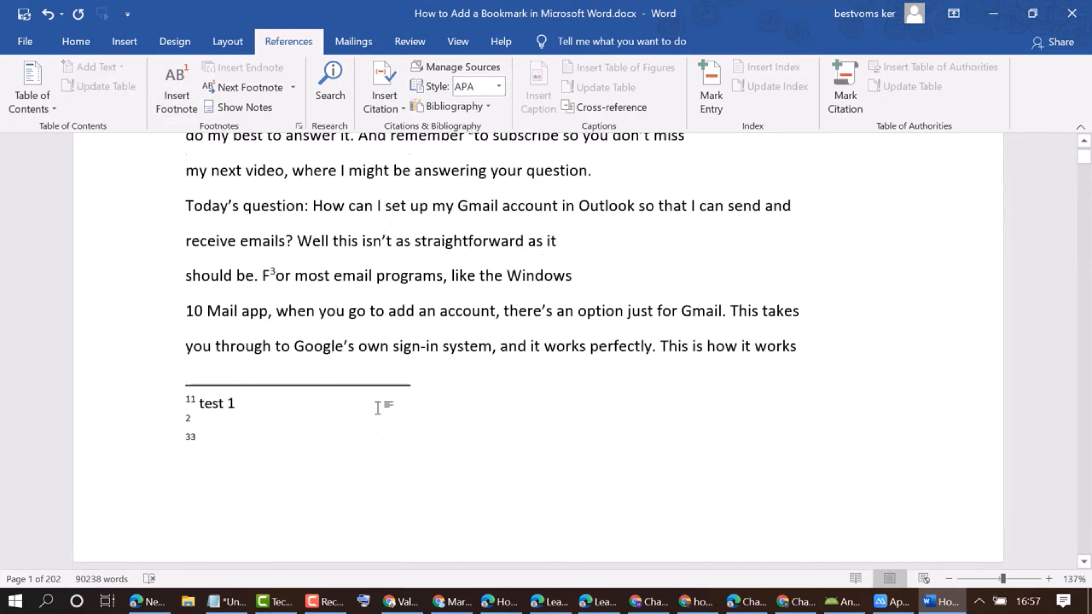
left_click_drag(232, 419, 170, 373)
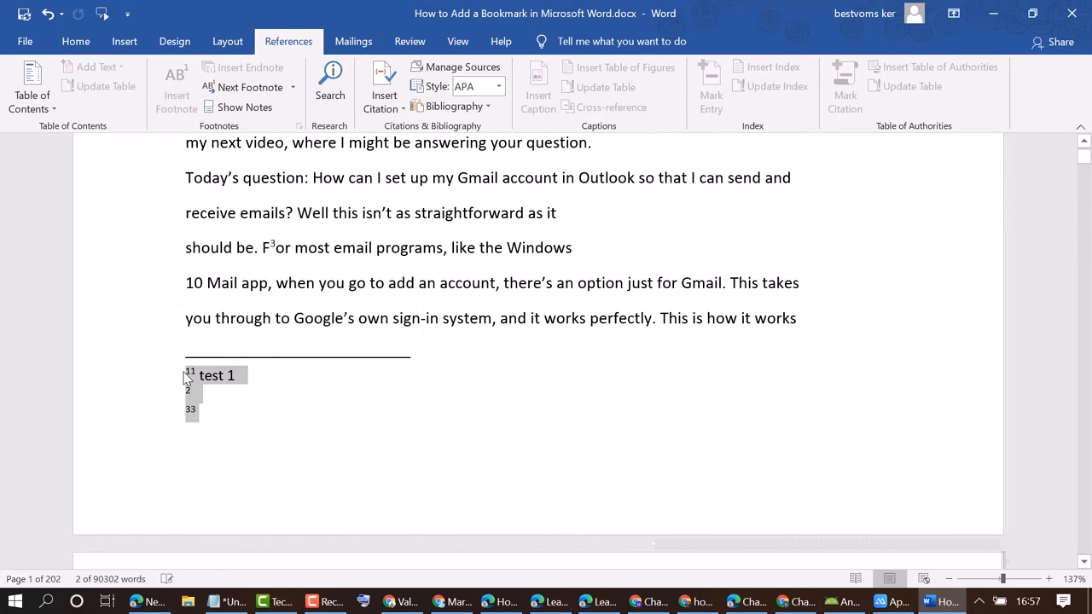
key("Delete")
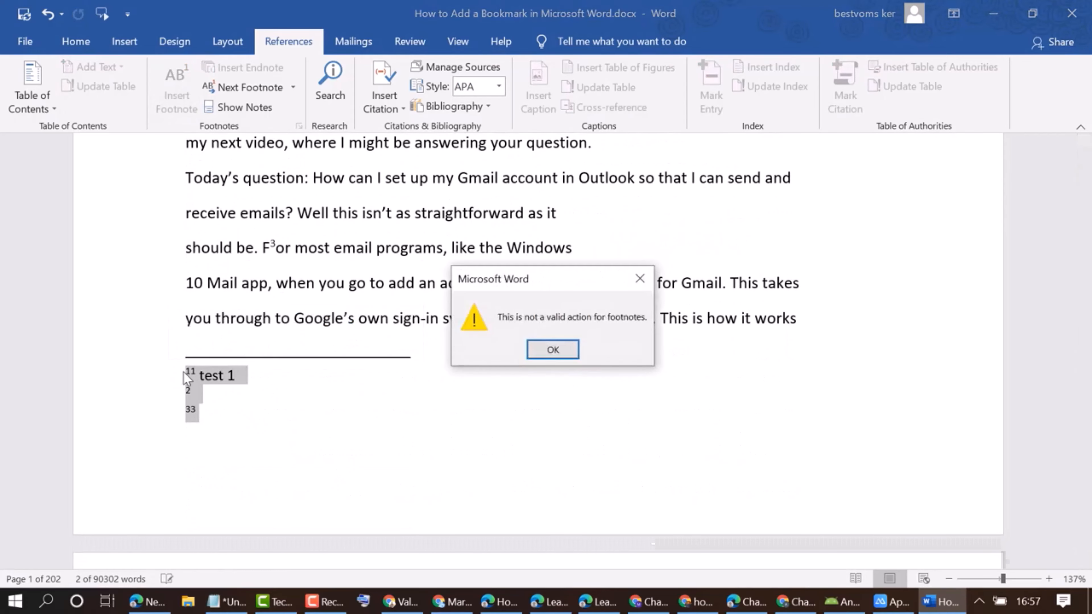
left_click(553, 349)
left_click(257, 420)
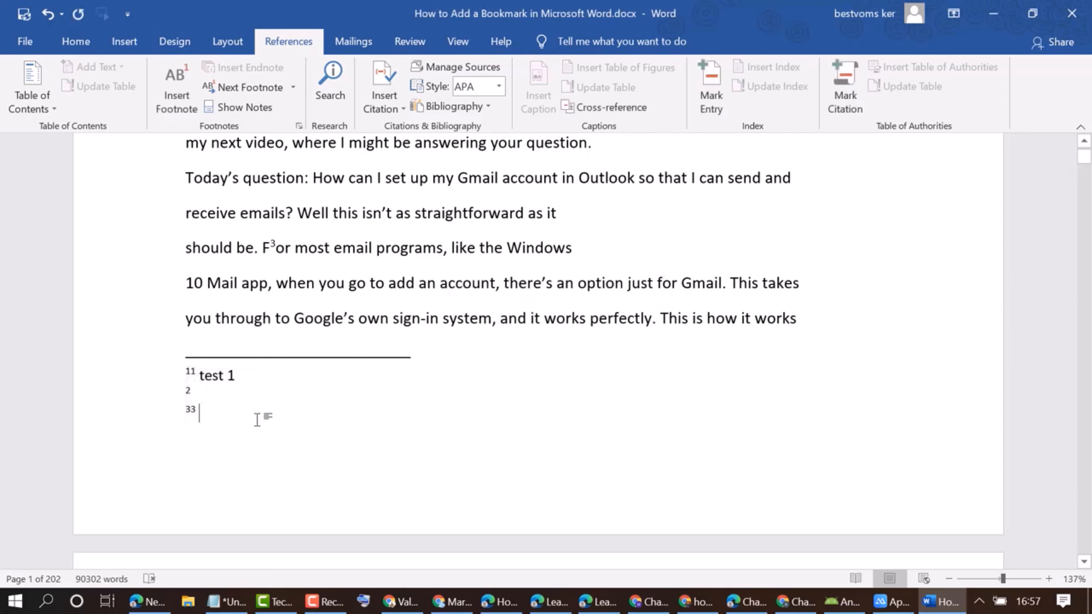
left_click_drag(220, 404, 217, 374)
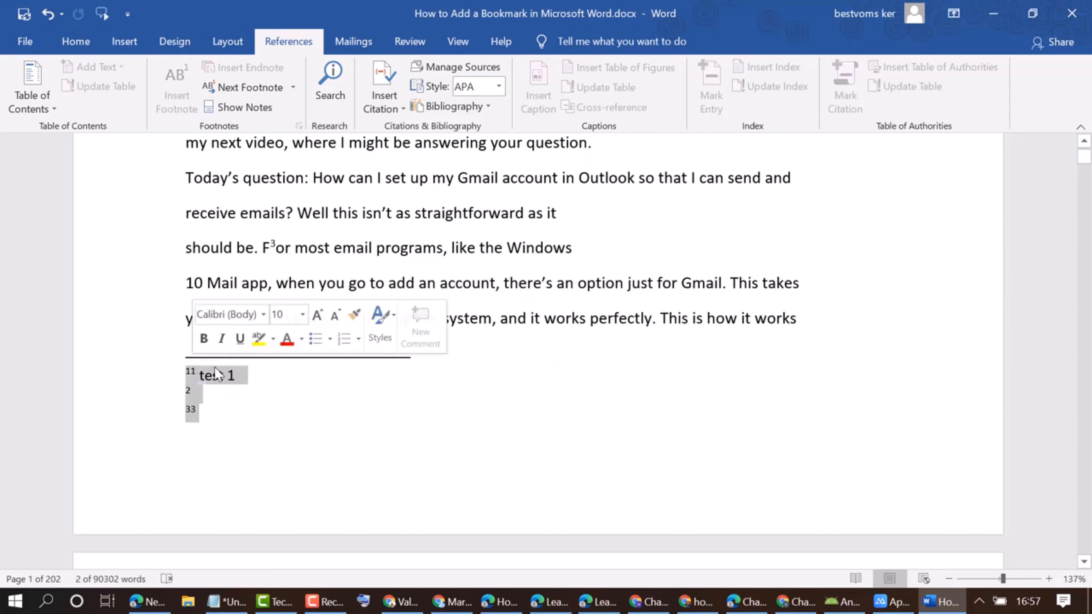
key("Delete")
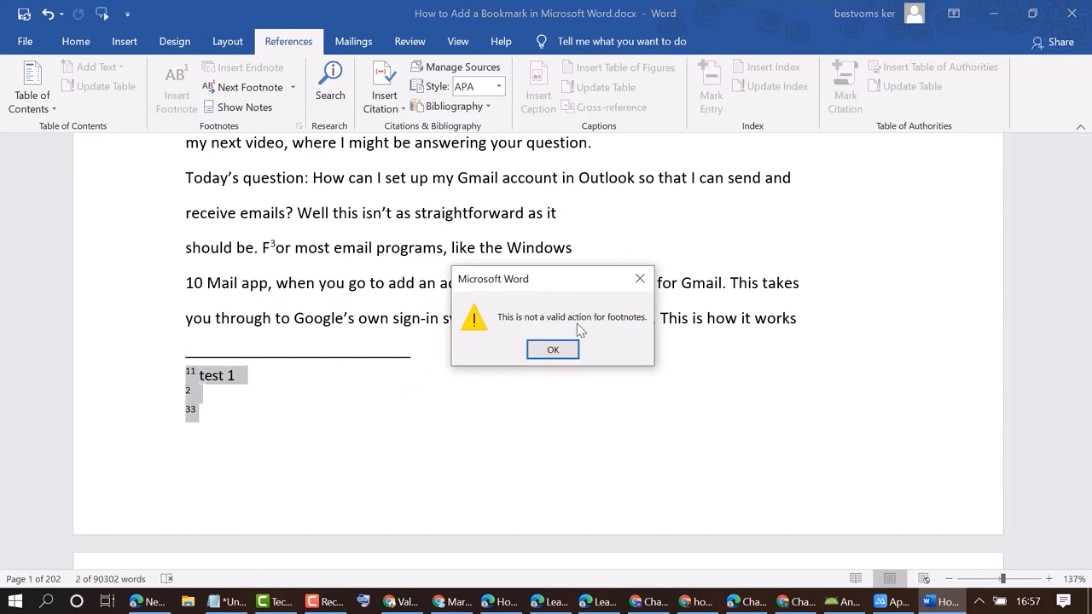
left_click(544, 350)
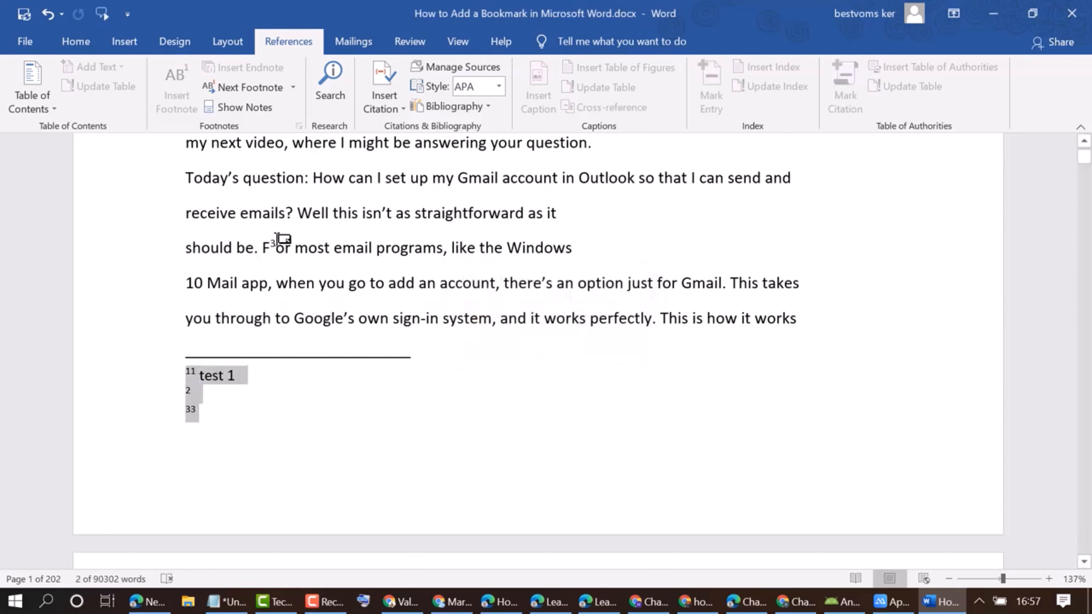
scroll(277, 241, "up", 2)
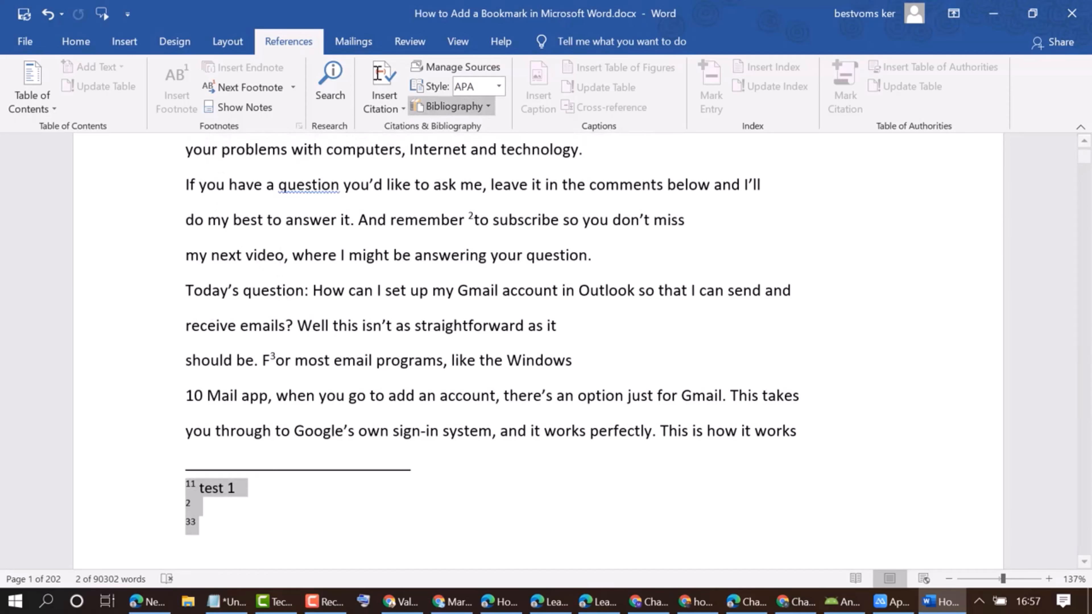
left_click(406, 47)
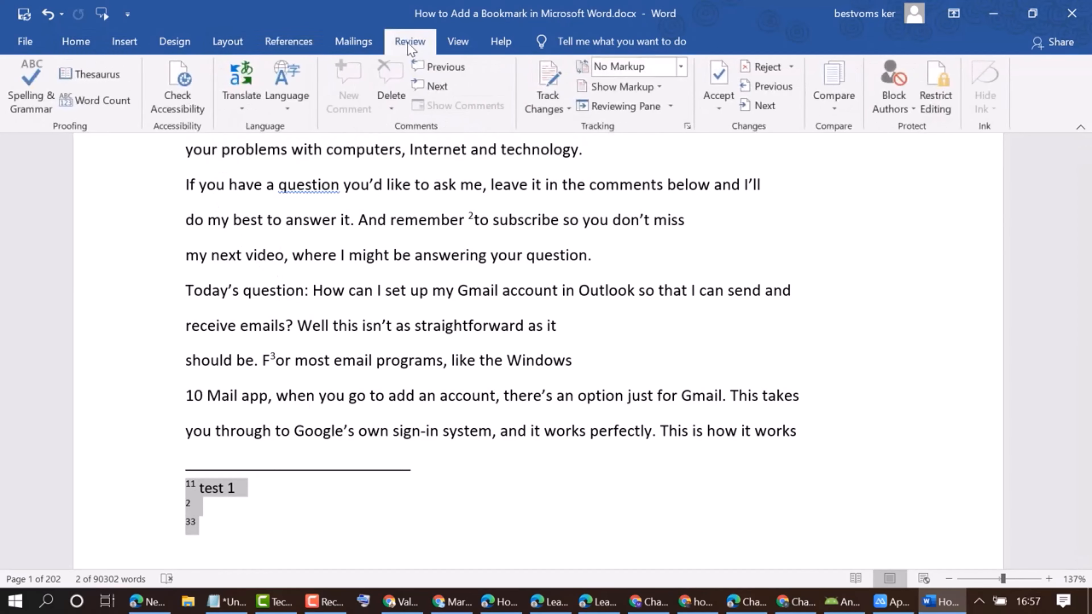
left_click(681, 66)
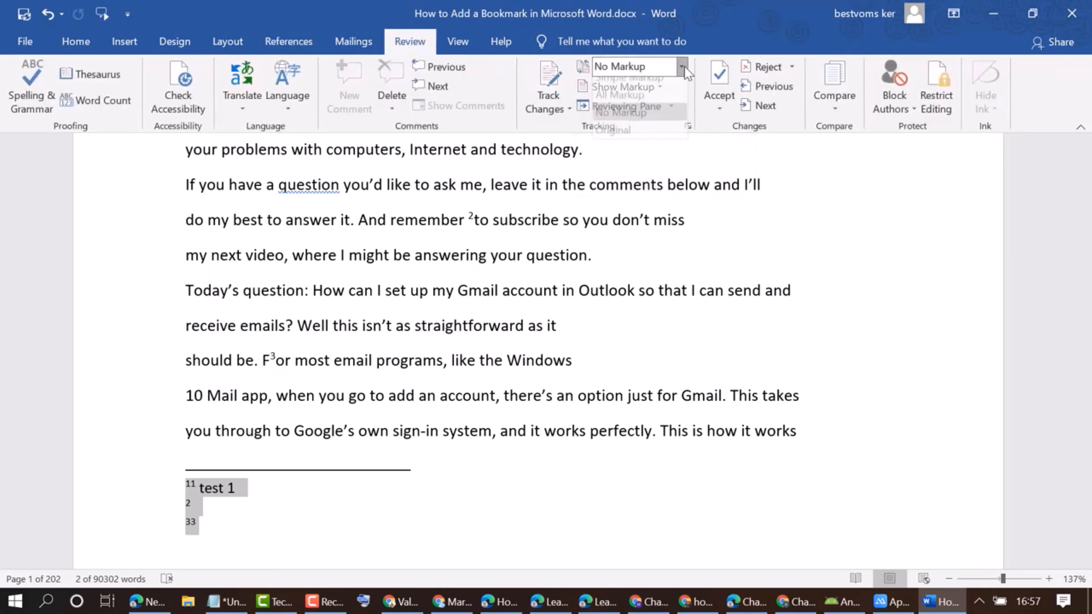
left_click(620, 125)
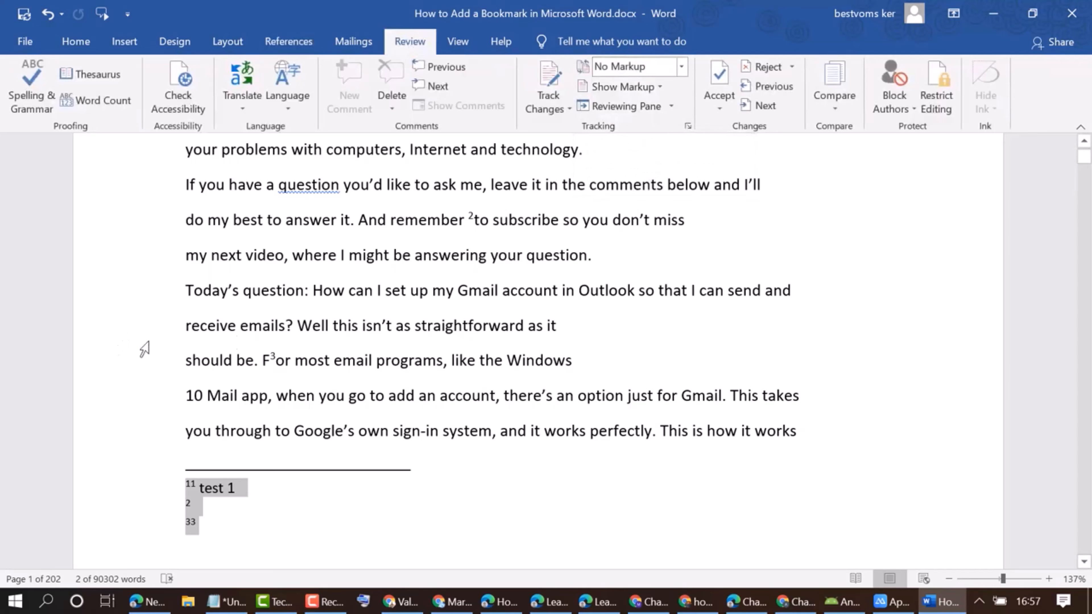
Go to the third footnote with Next Footnote and insert two more footnote marks inside it.
left_click(286, 48)
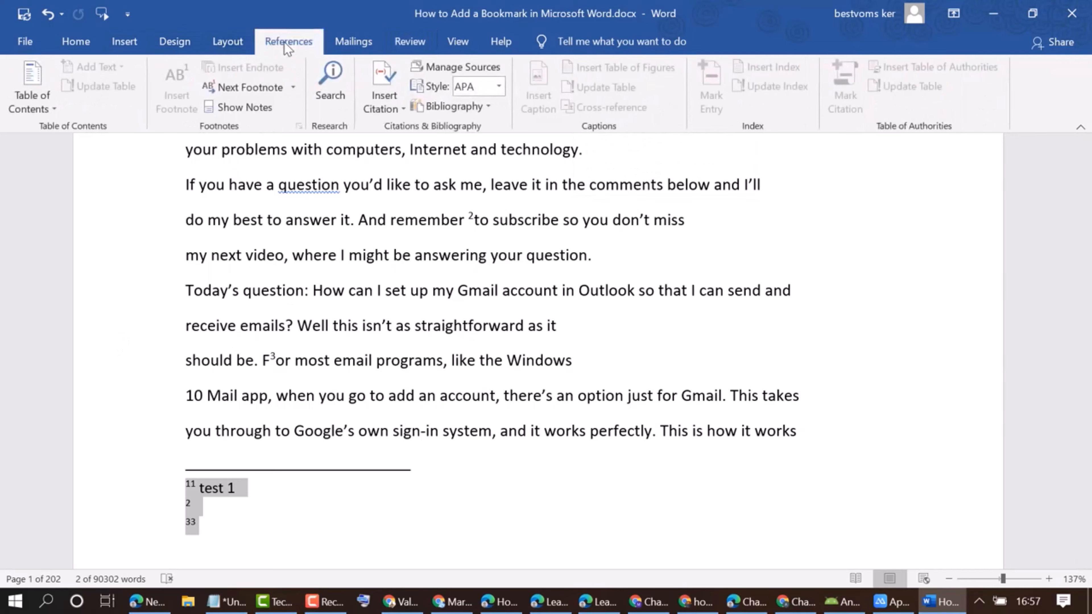
left_click(287, 88)
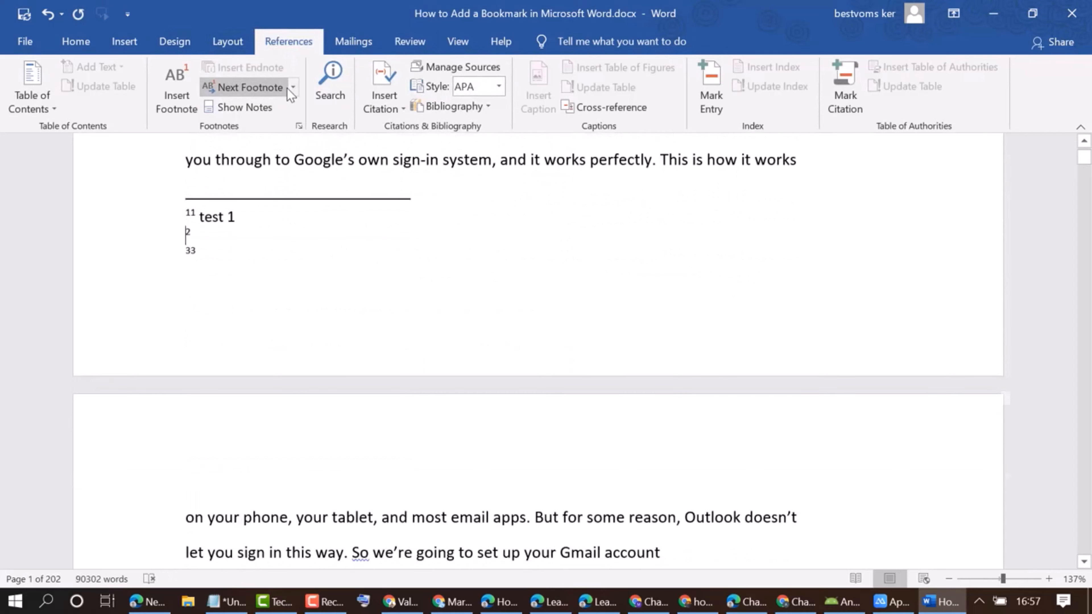
left_click(287, 88)
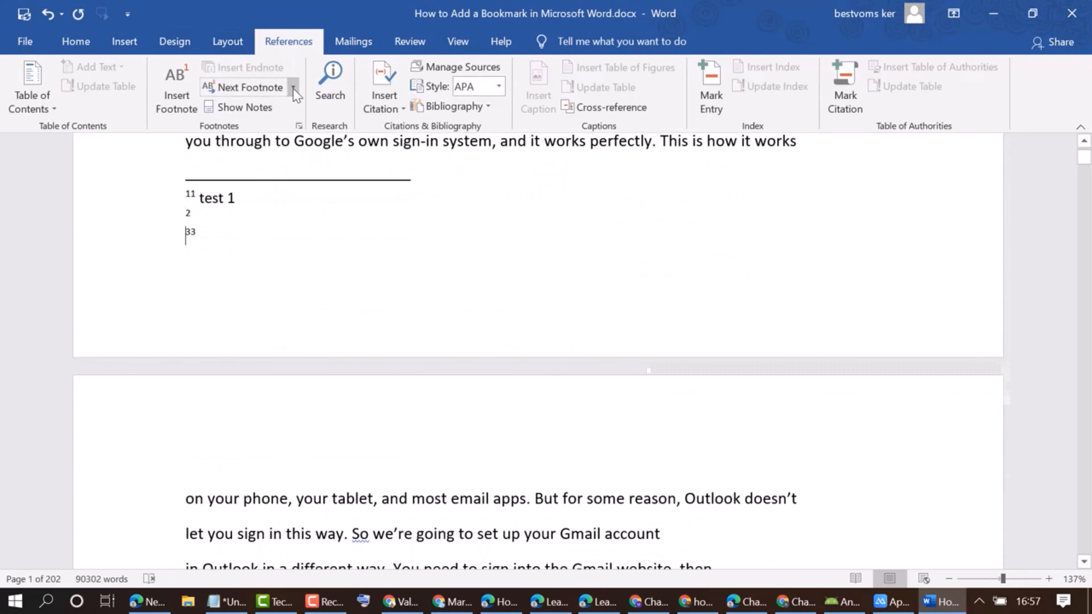
left_click(293, 88)
left_click(179, 98)
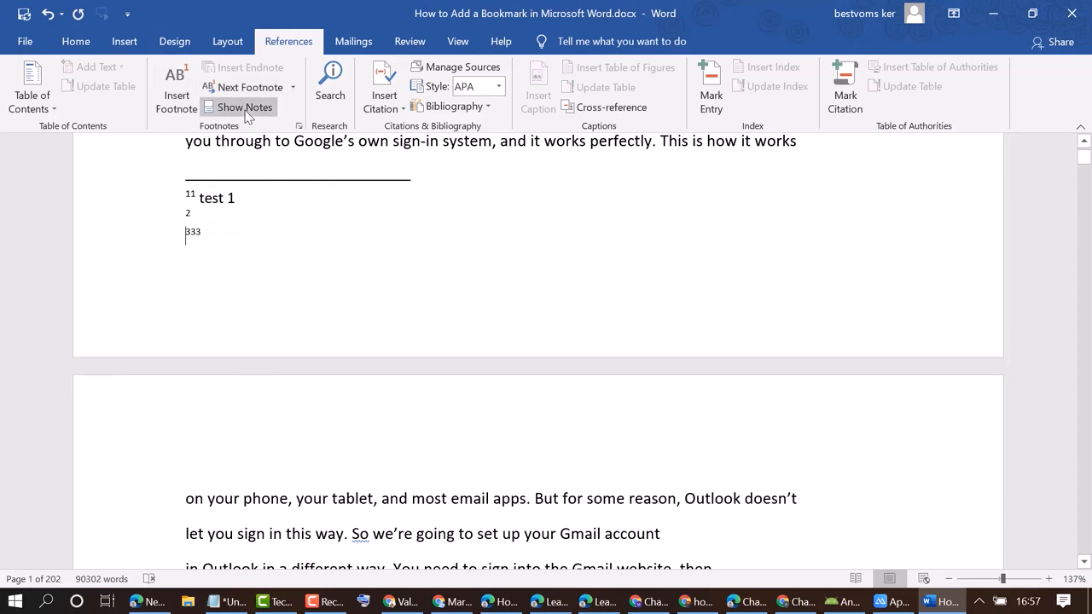
left_click(178, 104)
Delete the footnote reference mark after the "F" of "For most email programs", undoing the accidental removal of the letter.
scroll(249, 283, "up", 2)
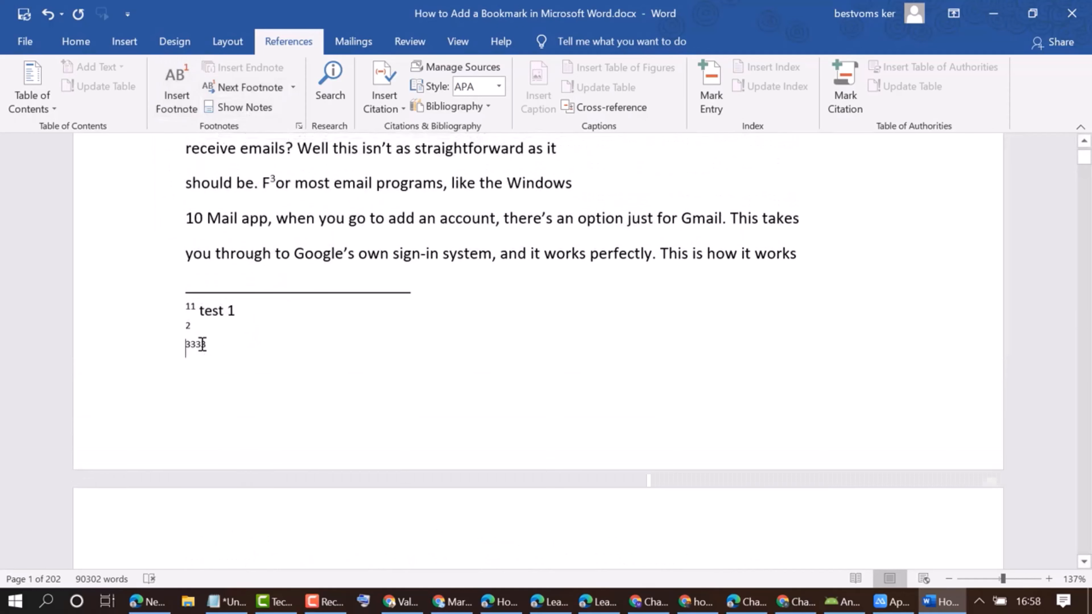
scroll(317, 305, "up", 3)
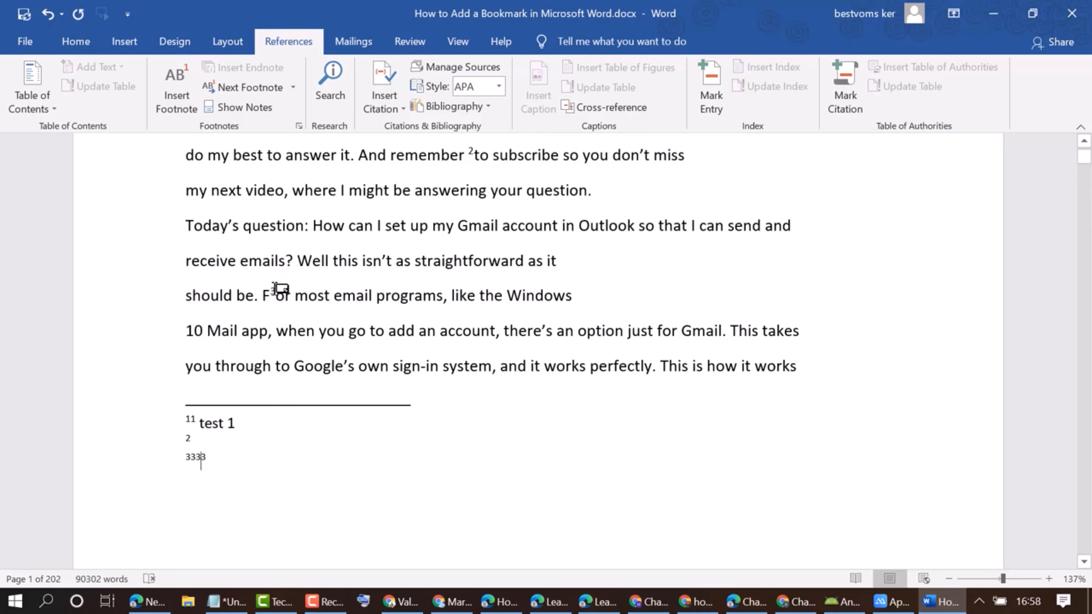
left_click(280, 292)
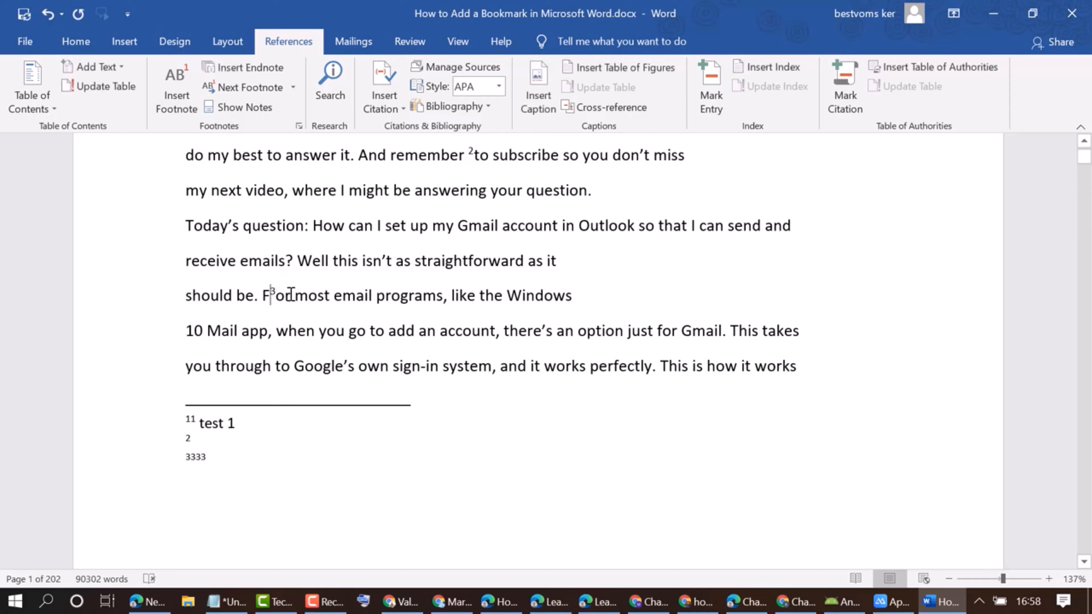
key("BackSpace")
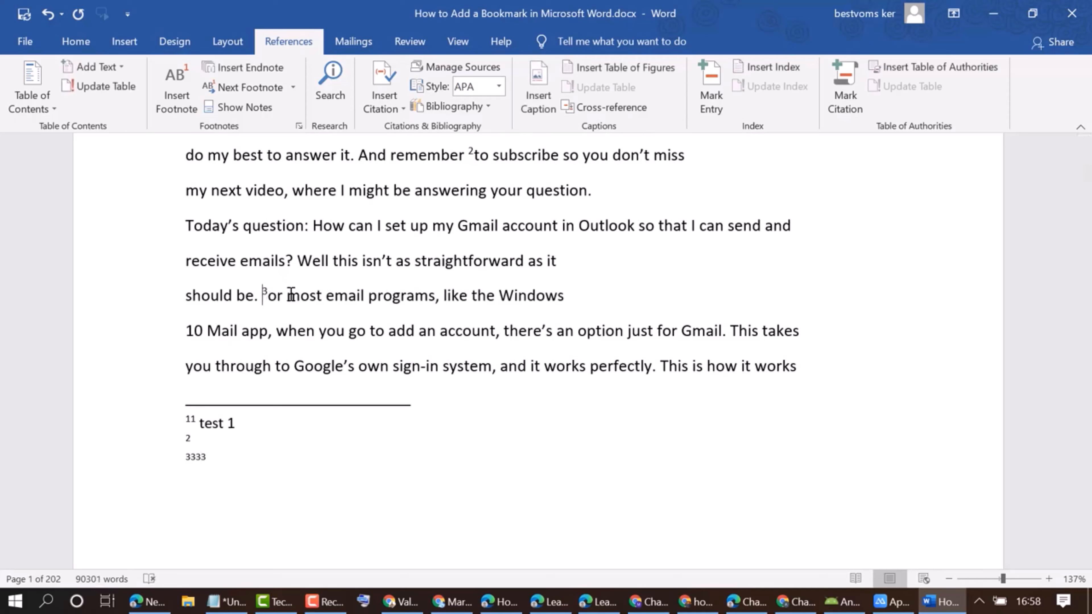
key("ctrl+z")
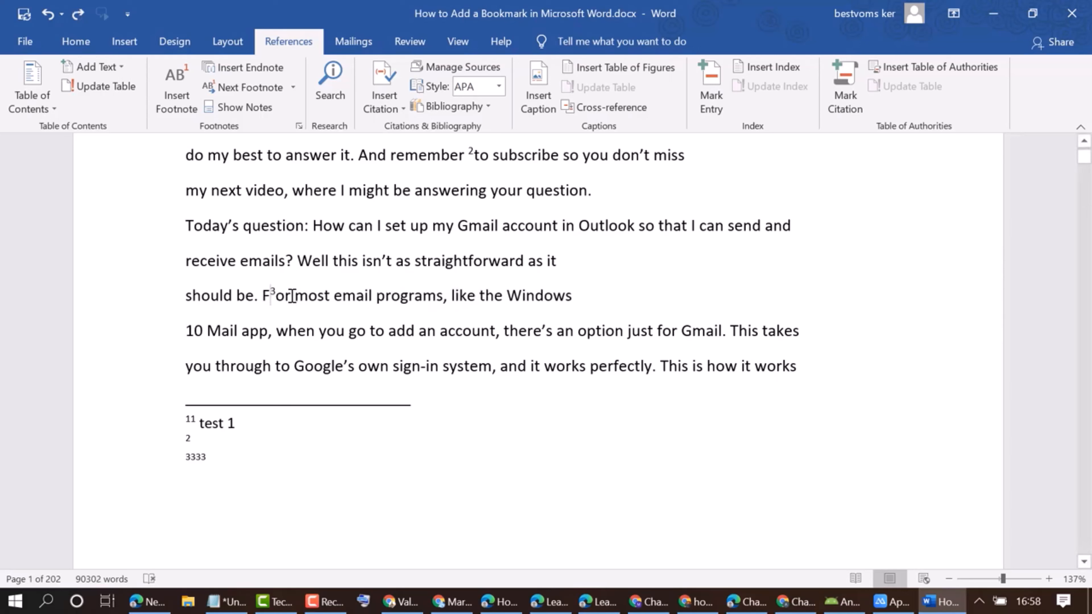
left_click(280, 298)
key("shift+Left")
key("Delete")
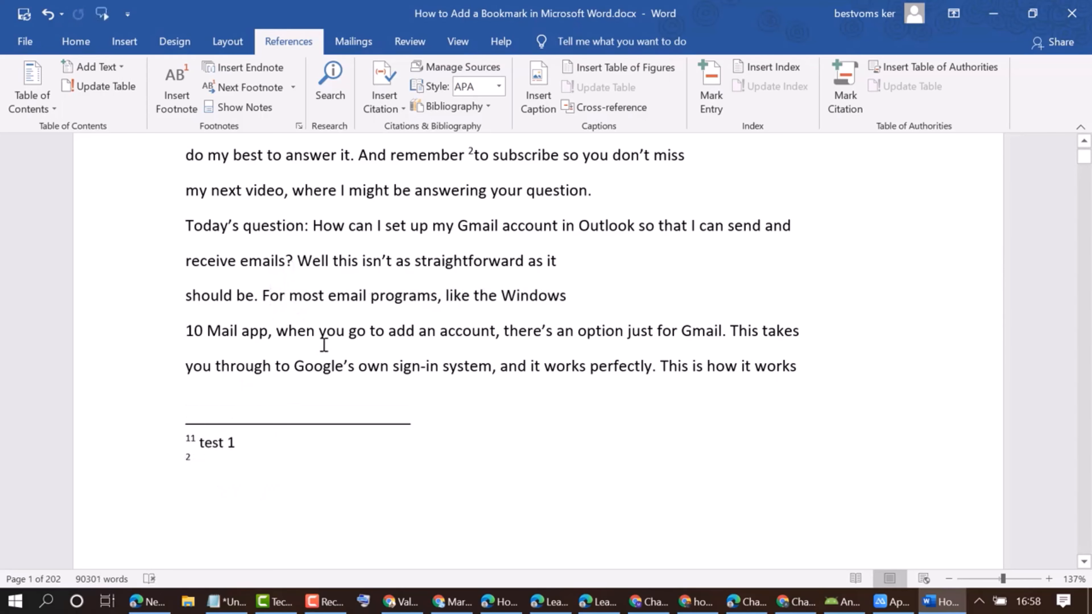
Delete the footnote reference mark after "remember" in the sentence "And remember to subscribe".
scroll(327, 346, "up", 1)
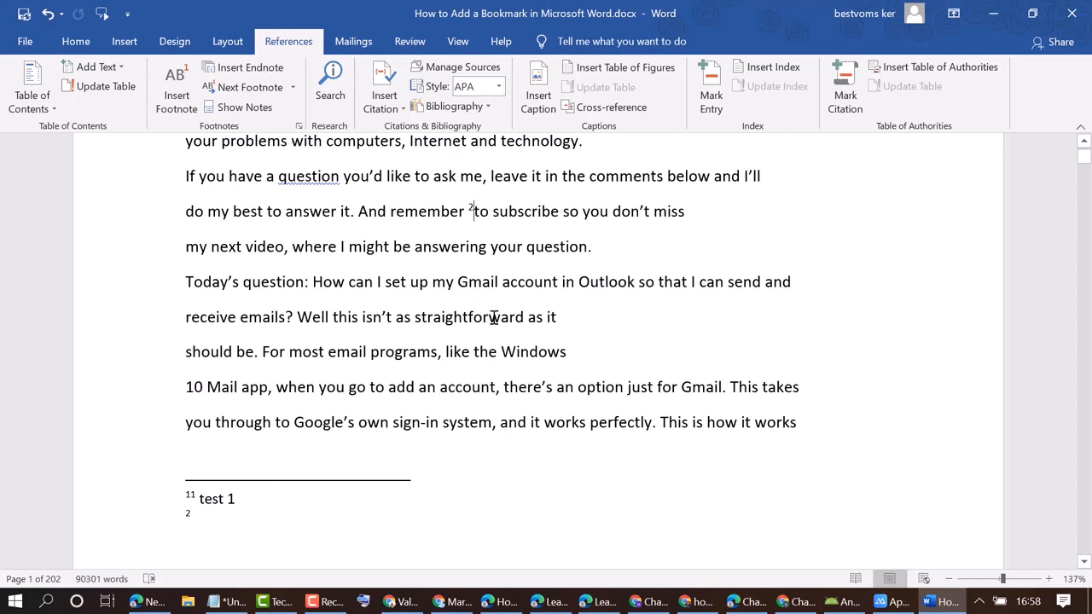
key("ctrl+z")
key("Delete")
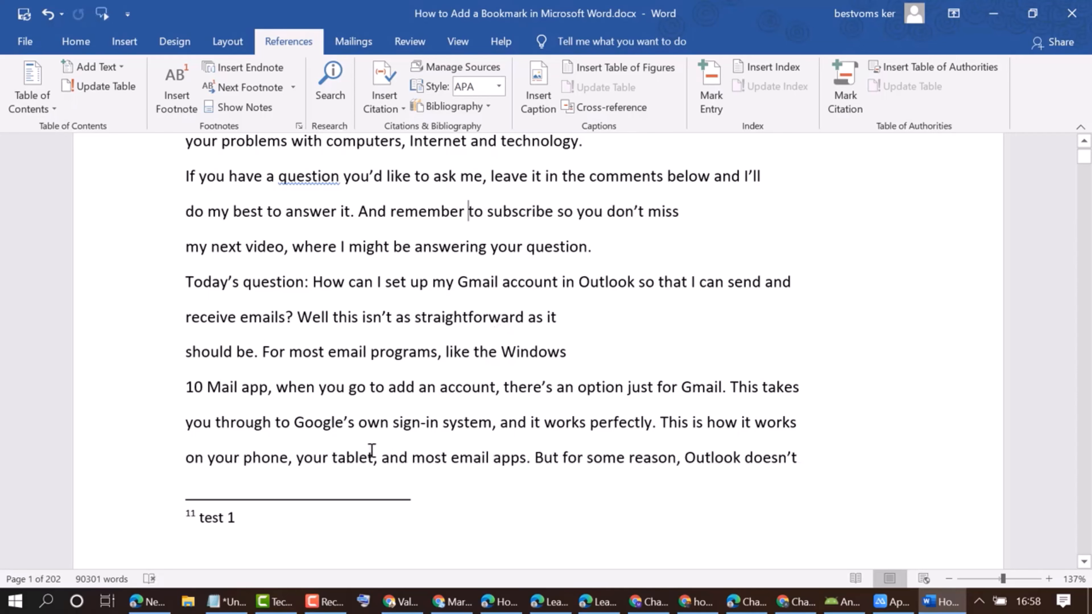
scroll(598, 331, "up", 3)
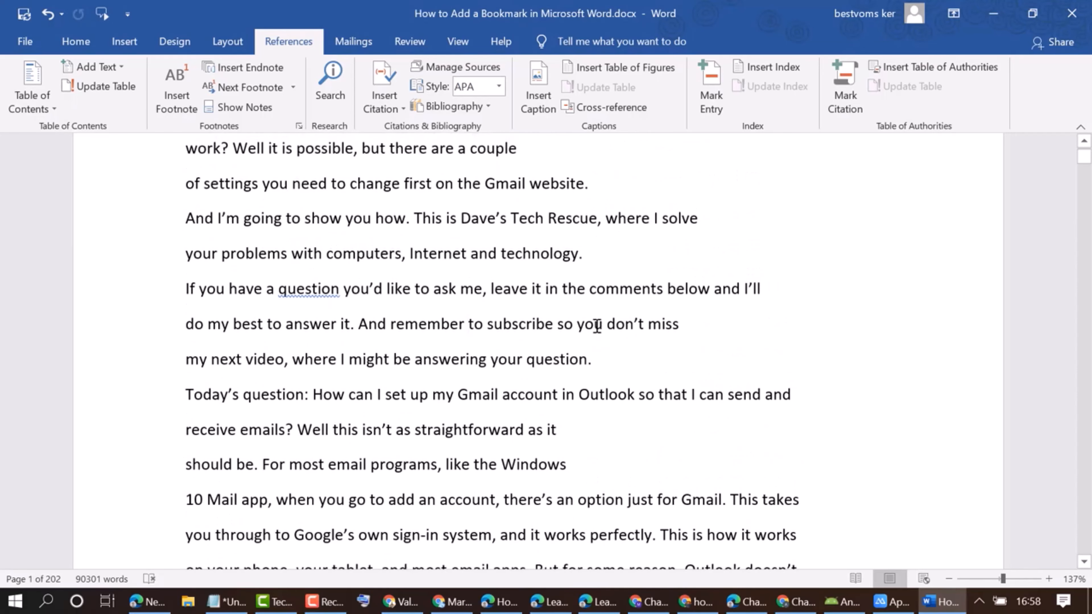
scroll(597, 326, "down", 4)
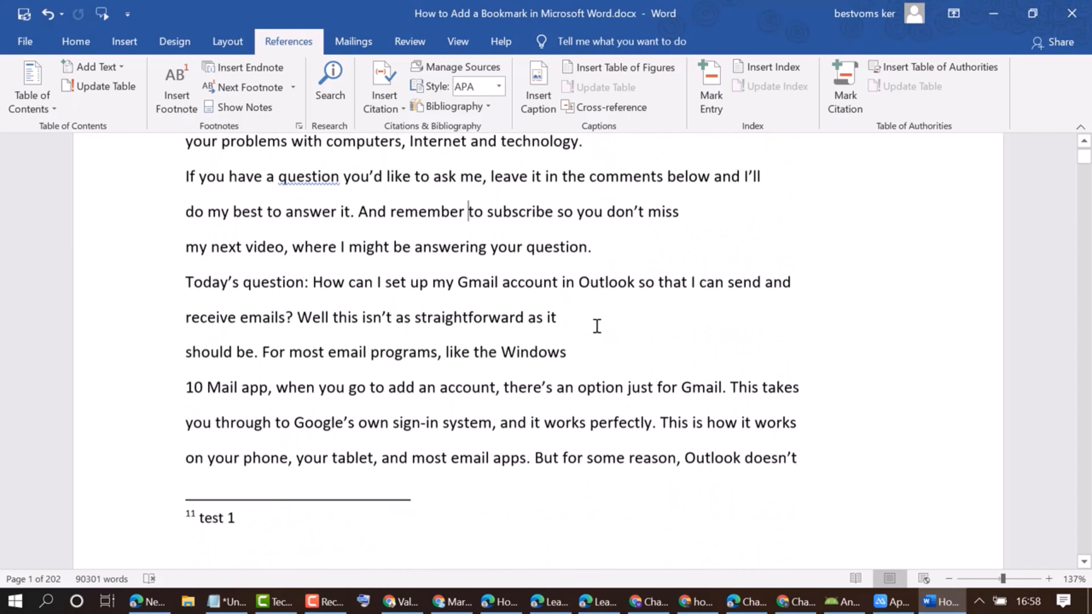
Look through the first page for the reference mark belonging to the "test 1" footnote.
left_click(219, 519)
triple_click(198, 518)
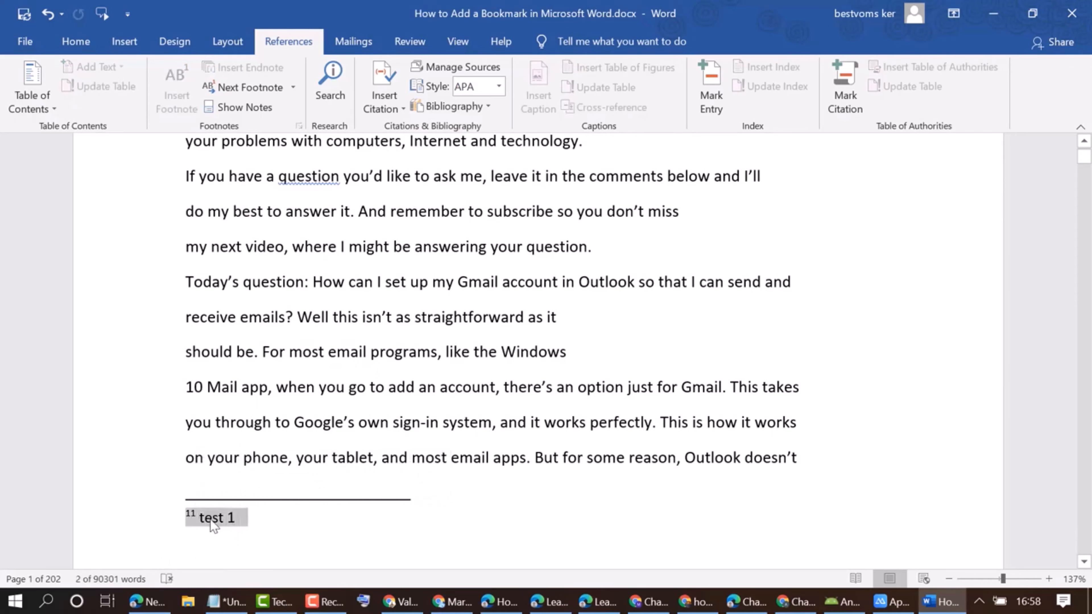
left_click(212, 526)
scroll(493, 344, "up", 2)
scroll(493, 344, "up", 2)
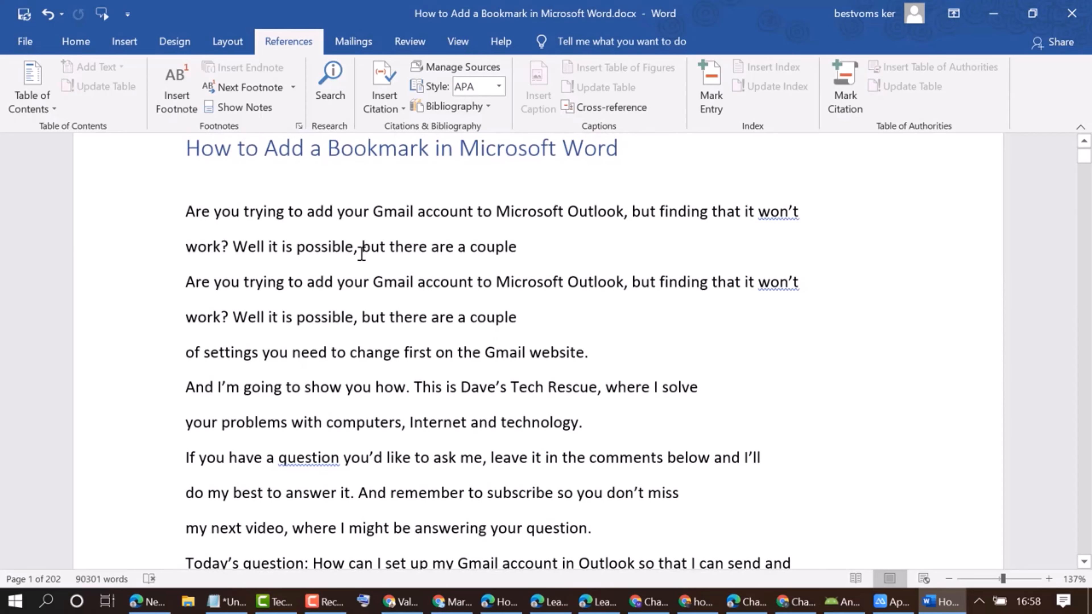
scroll(370, 251, "up", 2)
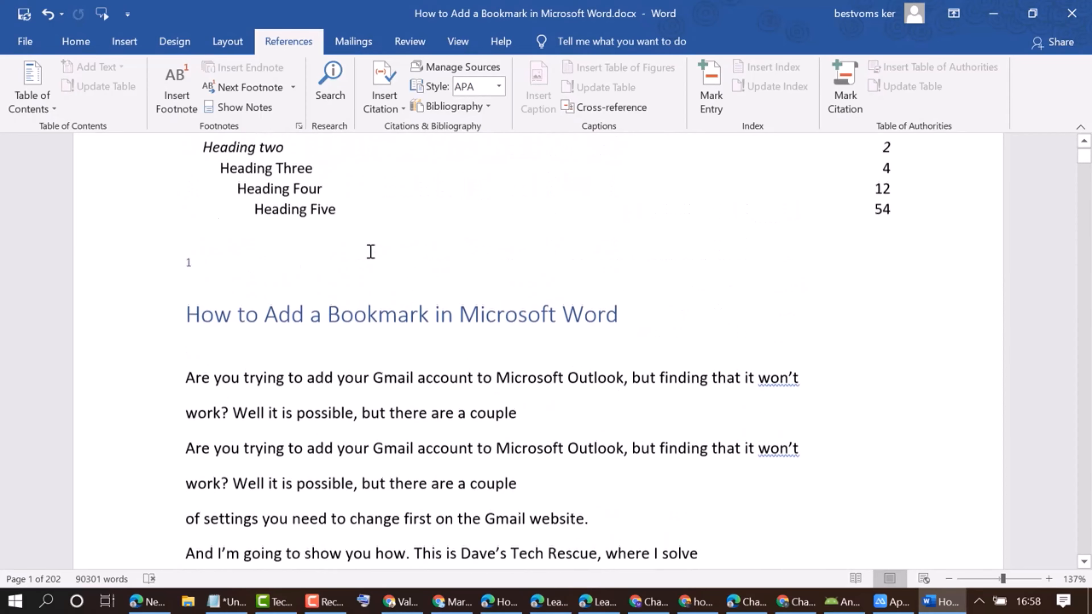
scroll(370, 252, "down", 5)
scroll(370, 252, "down", 1)
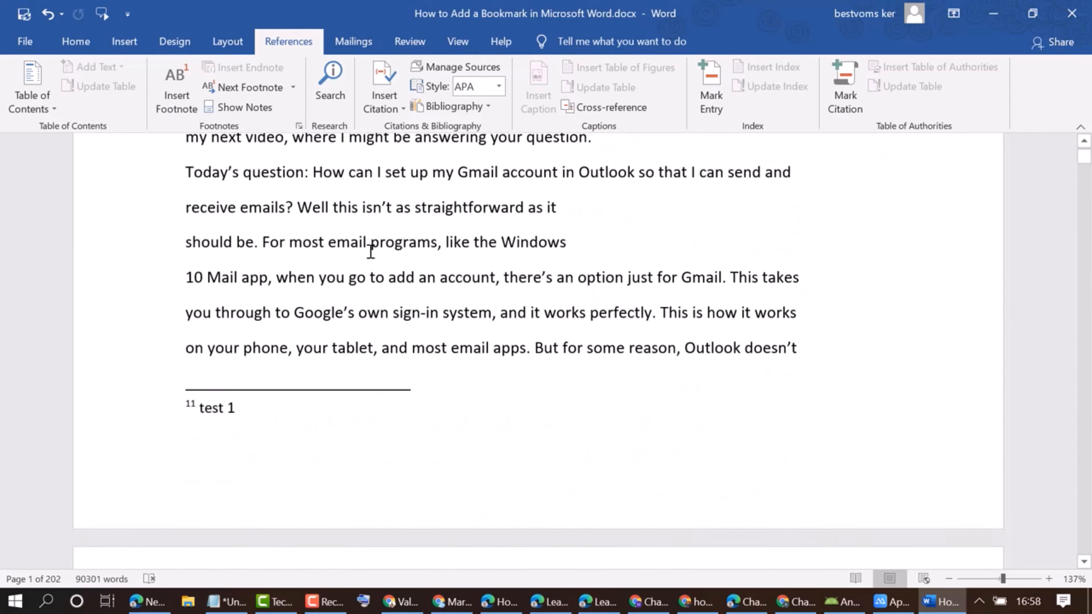
scroll(364, 281, "up", 1)
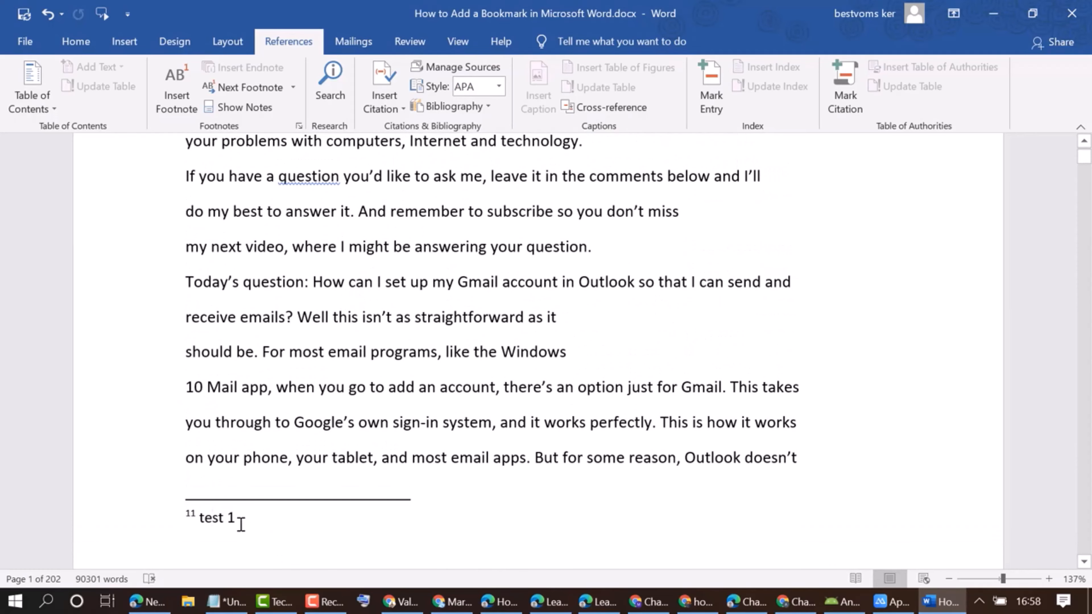
Delete the text "test 1" and the extra mark before it from the first footnote entry.
left_click_drag(239, 521, 208, 519)
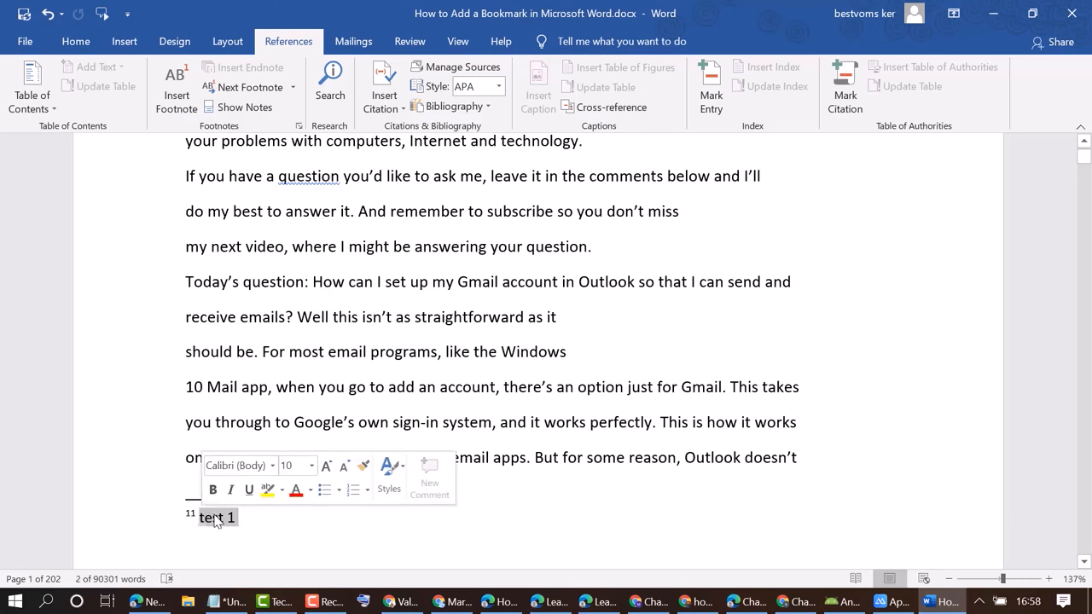
key("BackSpace")
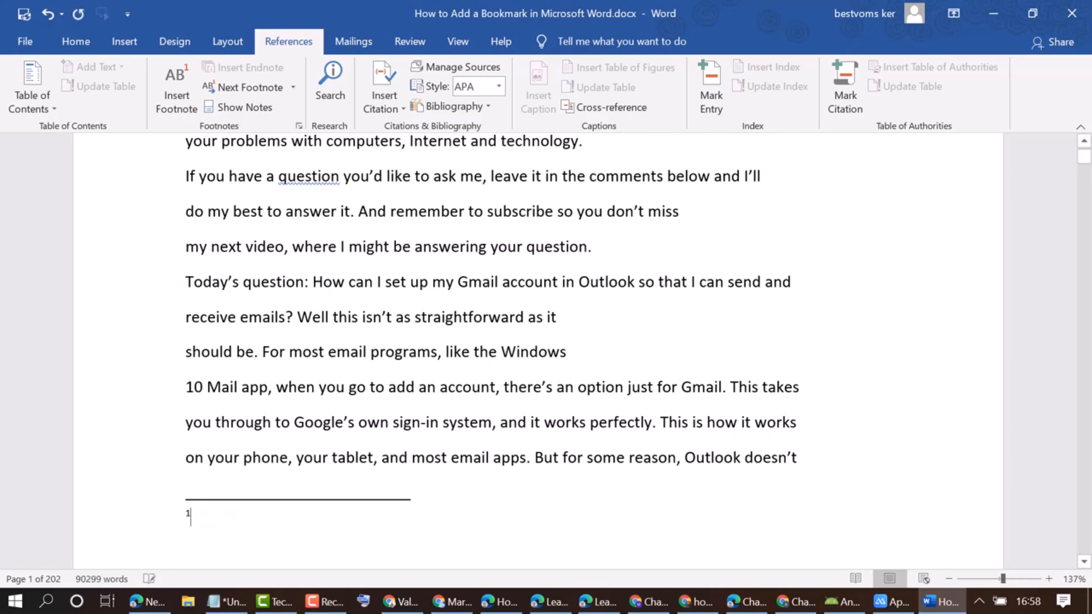
key("BackSpace")
Insert a footnote with the text "2" after "Microsoft Outlook" in the second "Are you trying to add your Gmail account" sentence.
scroll(398, 362, "up", 5)
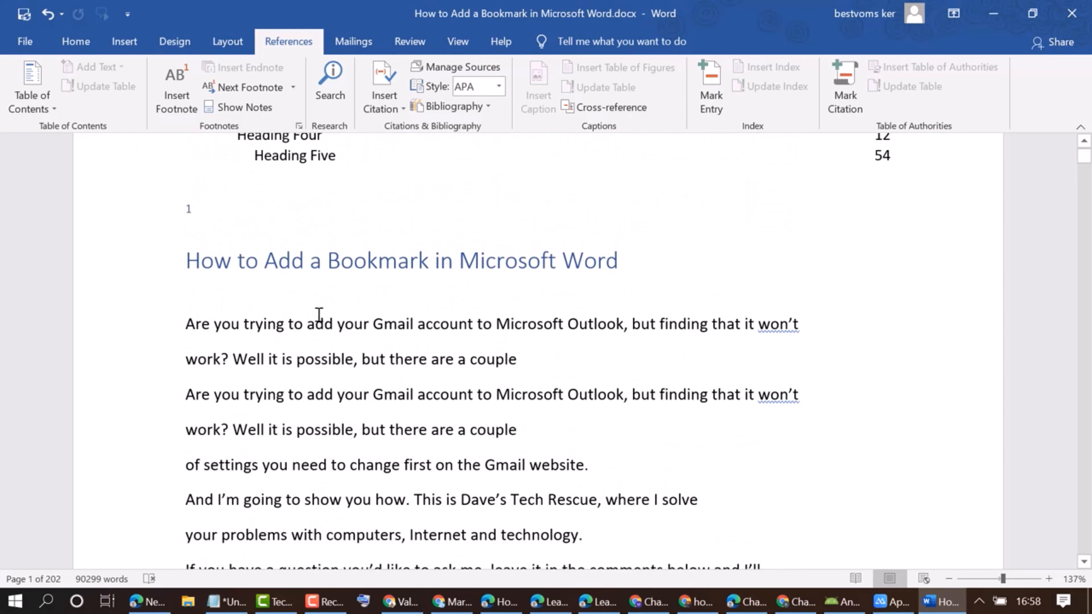
scroll(514, 312, "down", 1)
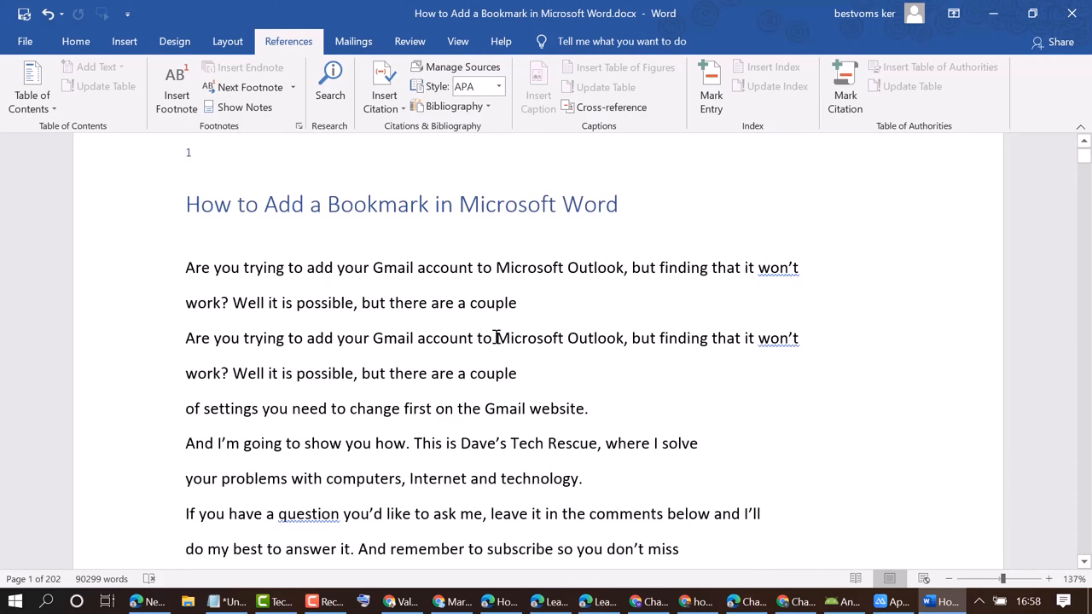
left_click_drag(497, 338, 622, 338)
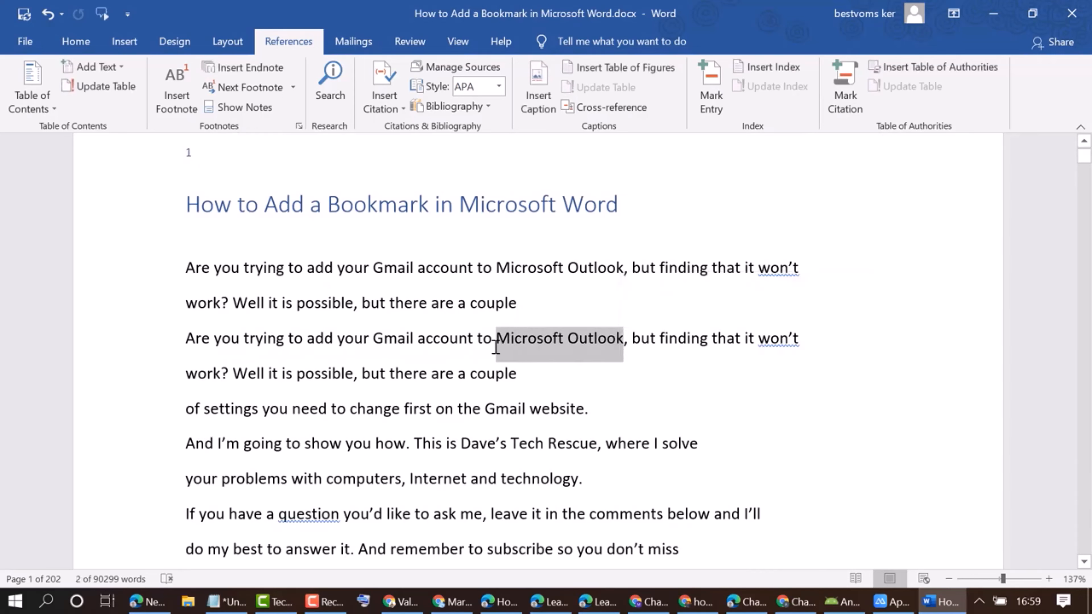
left_click(170, 109)
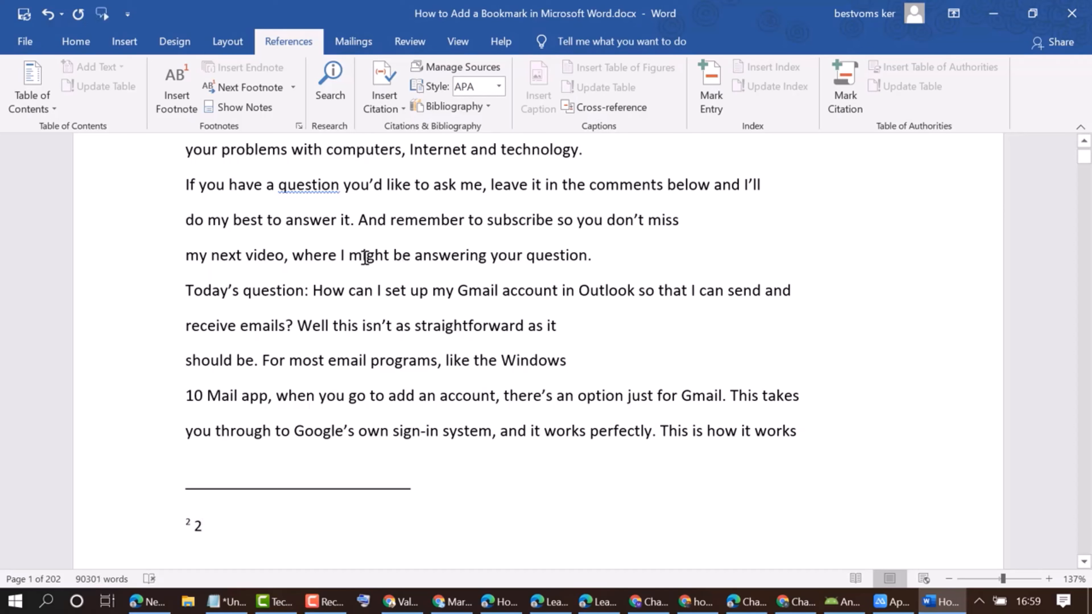
Insert footnotes after "email" in "For most email programs", "question" in "Today's question" and "answer" in "do my best to answer it".
left_click_drag(330, 363, 364, 362)
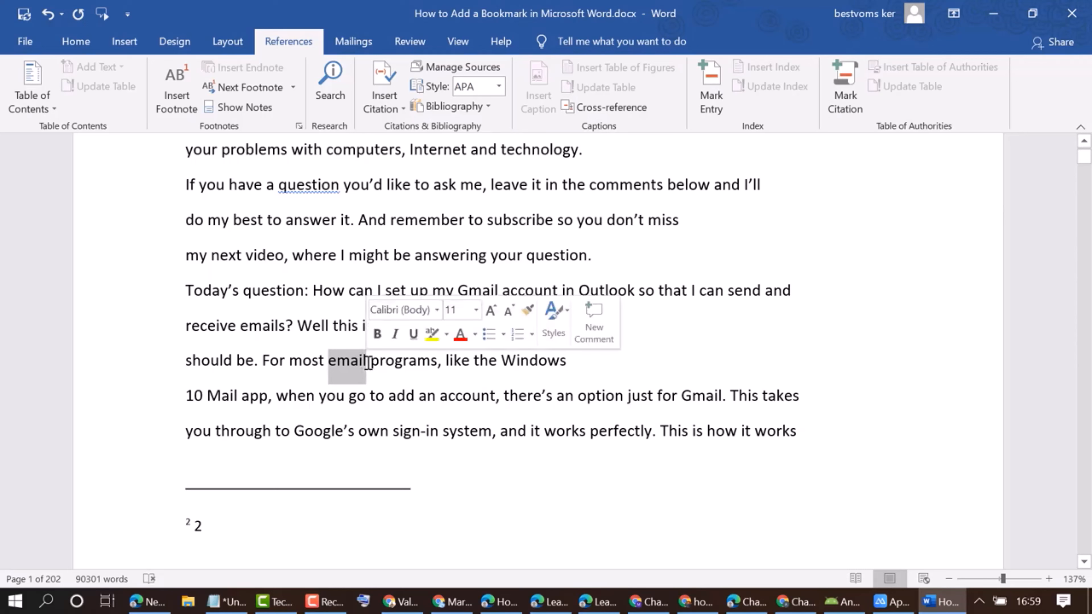
left_click(178, 100)
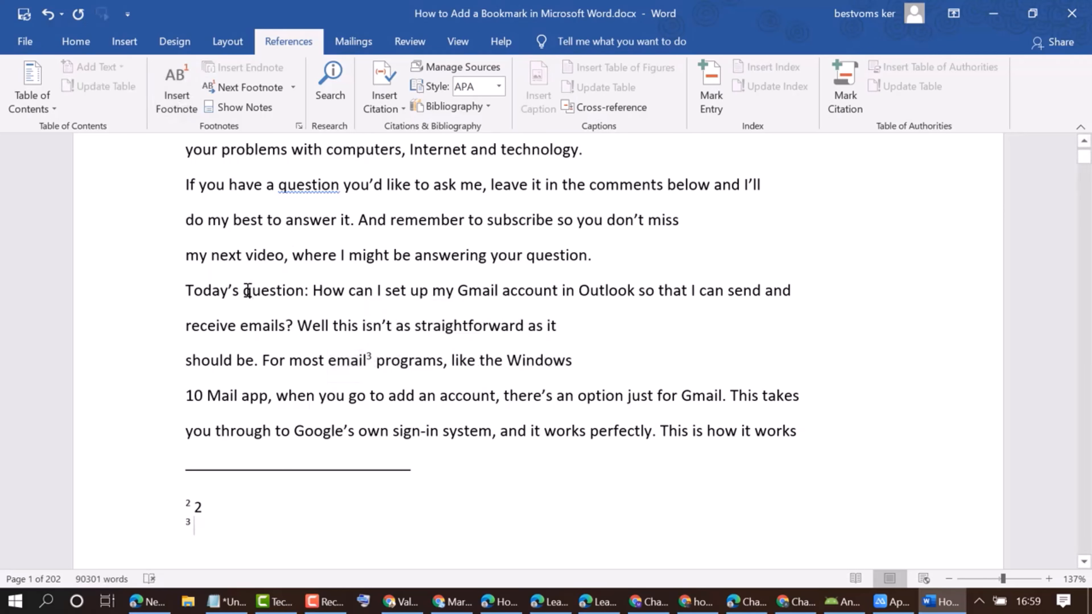
left_click_drag(248, 290, 305, 290)
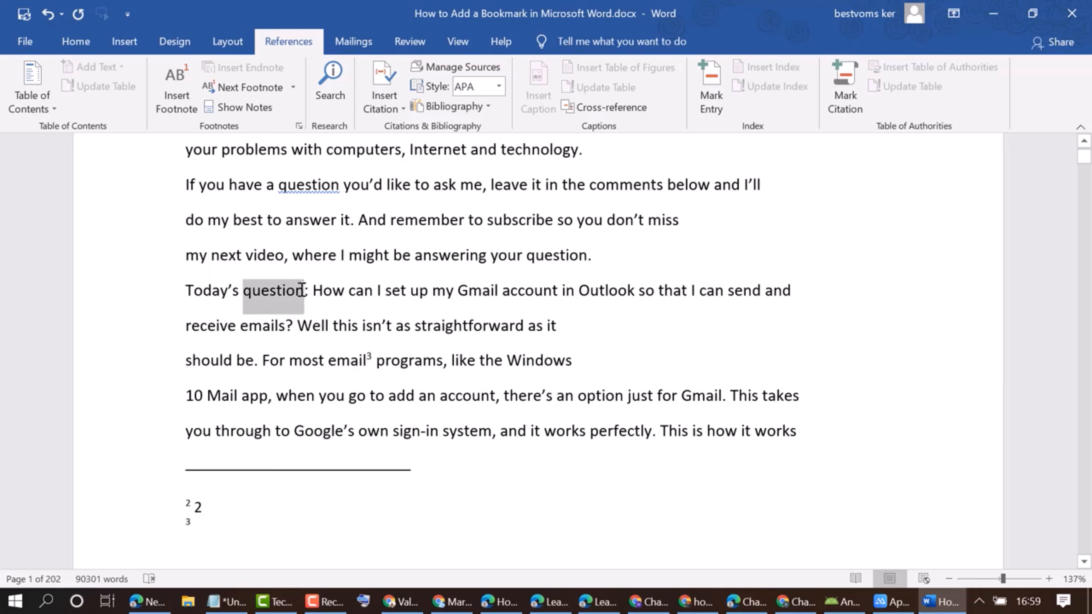
left_click(180, 82)
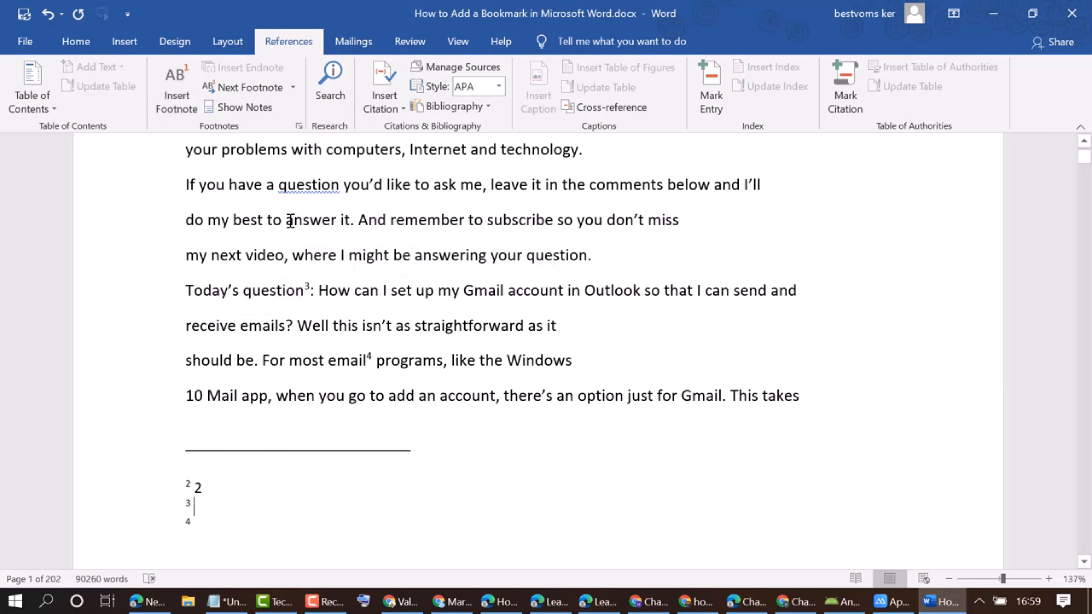
left_click_drag(290, 221, 334, 221)
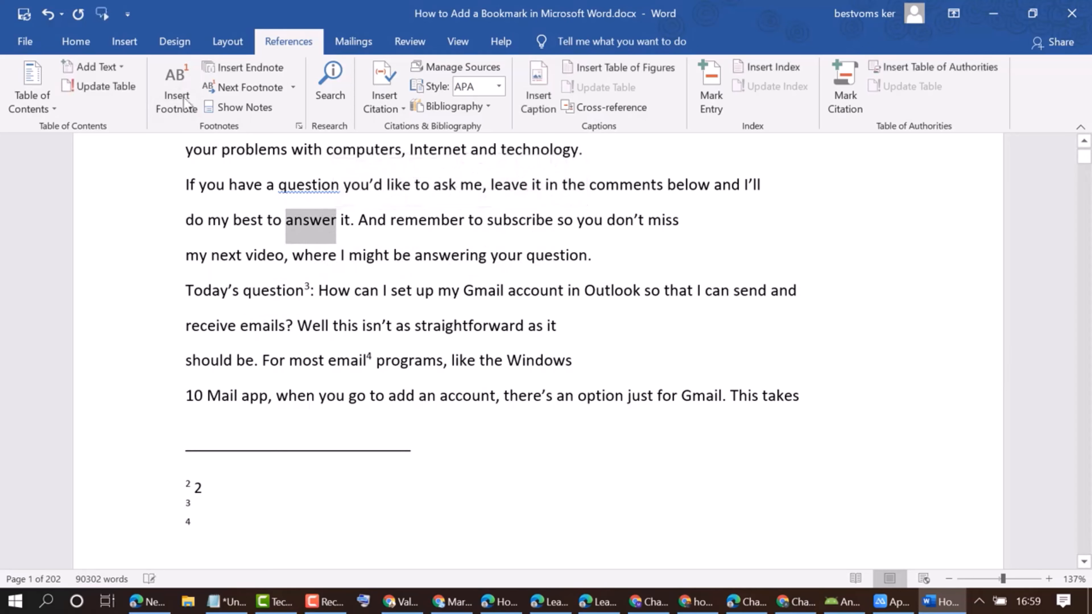
left_click(177, 93)
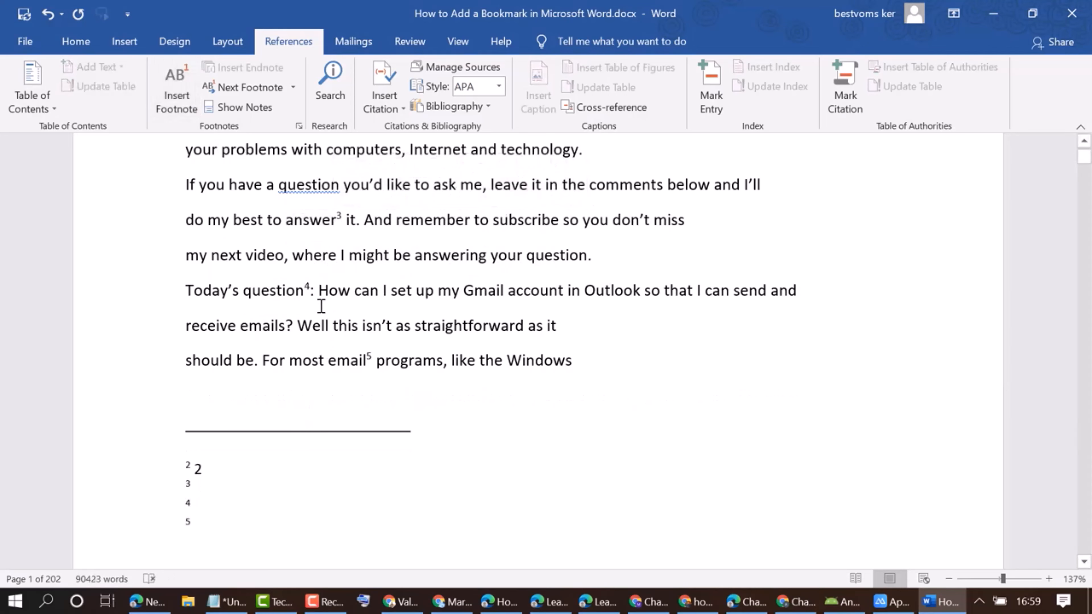
Try to delete several footnote entries at once from the note area of the first page.
left_click(320, 297)
scroll(337, 365, "up", 1)
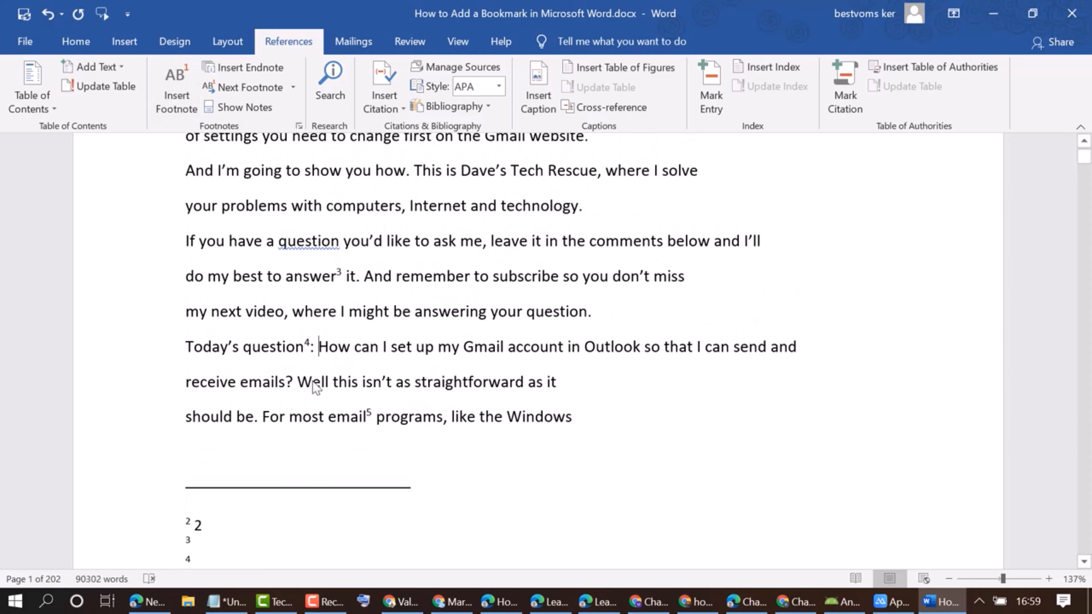
scroll(256, 522, "down", 1)
left_click(224, 505)
left_click(184, 462, "shift")
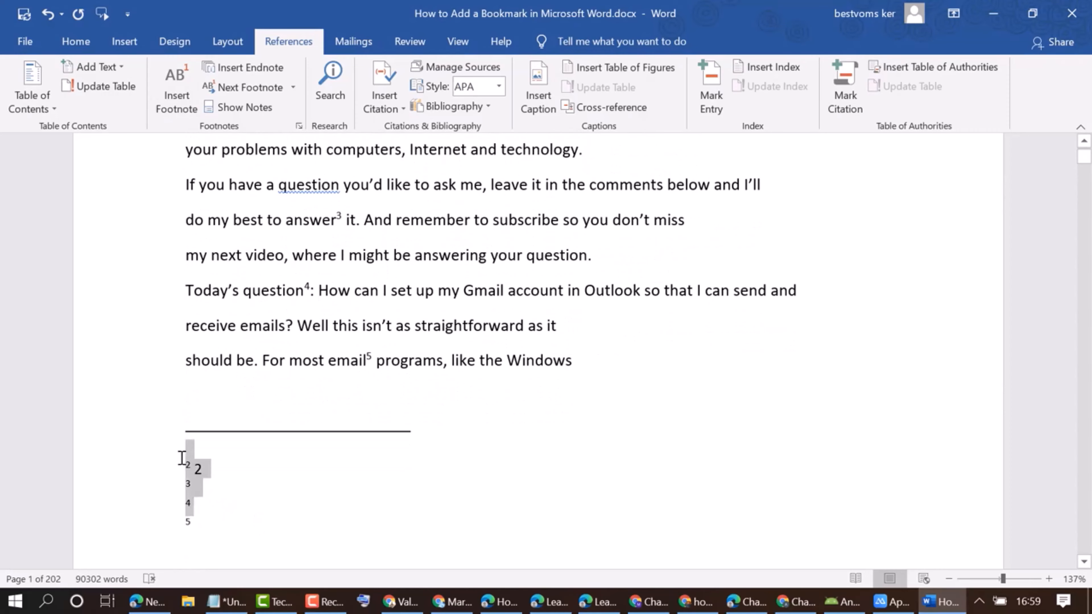
key("Delete")
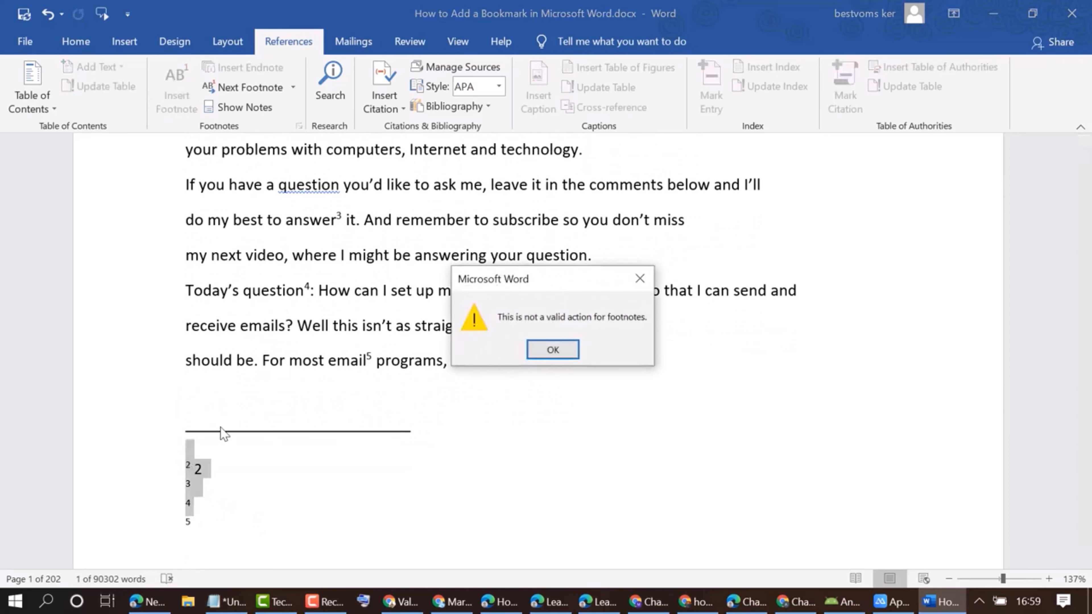
left_click(553, 350)
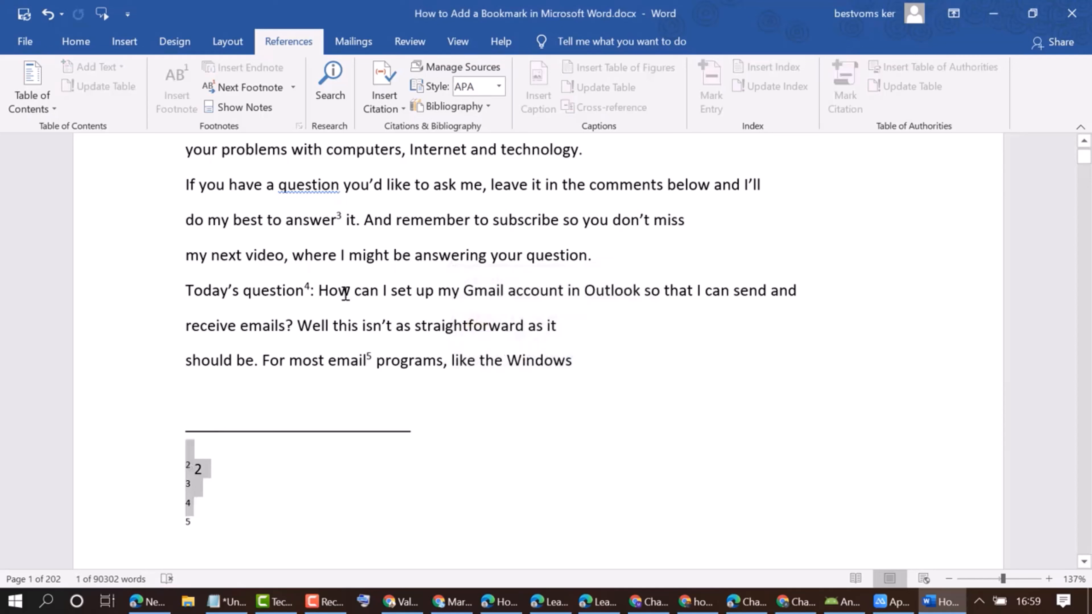
Delete the footnote reference marks after "answer" in "do my best to answer it" and after "Today's question".
left_click(346, 219)
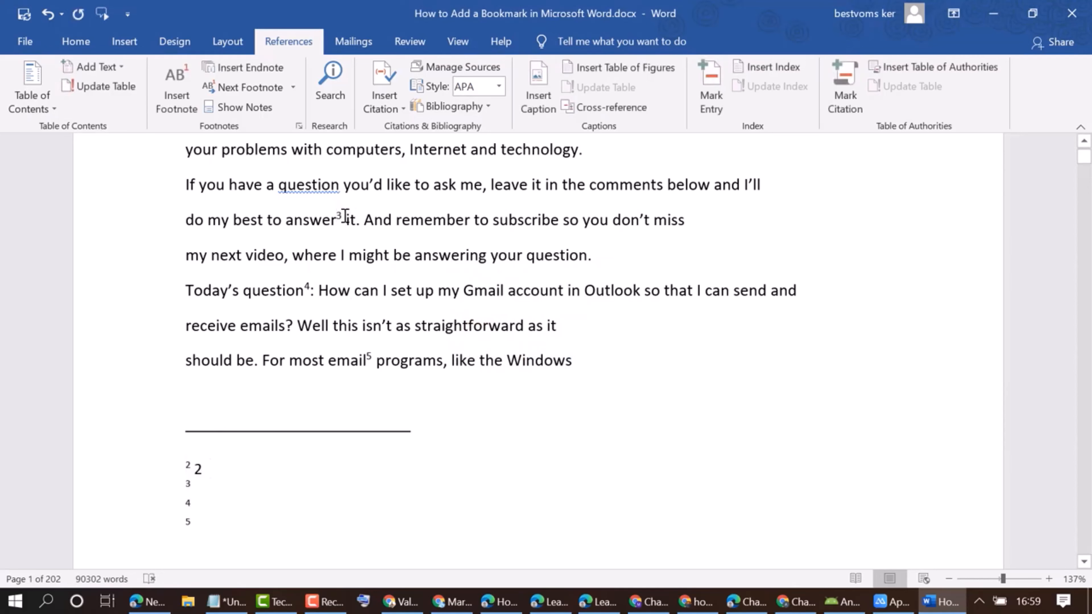
key("shift+Left")
key("Delete")
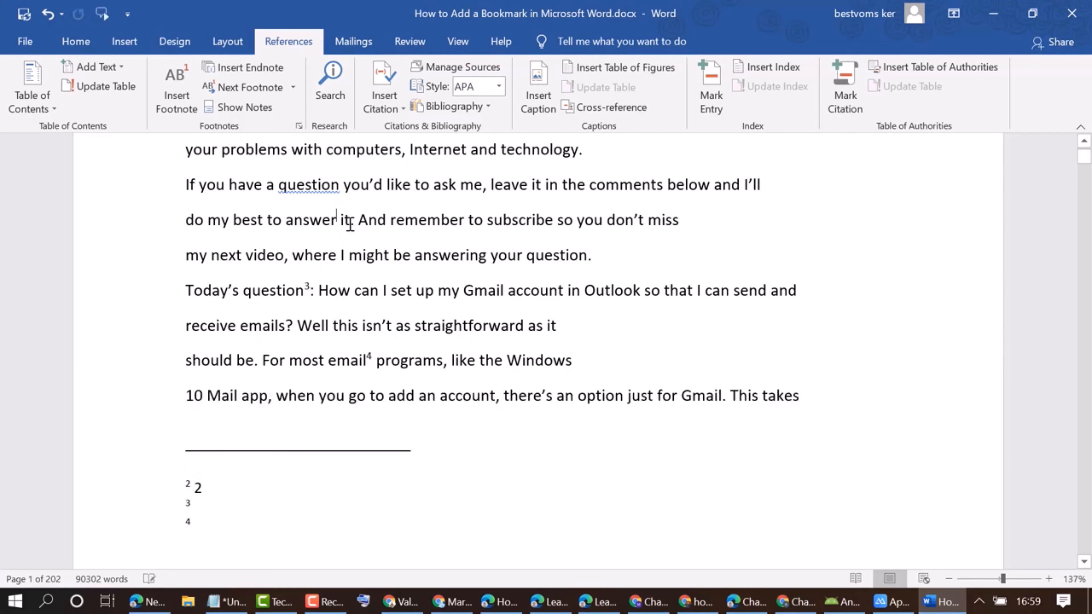
left_click(312, 289)
key("shift+Left")
key("Delete")
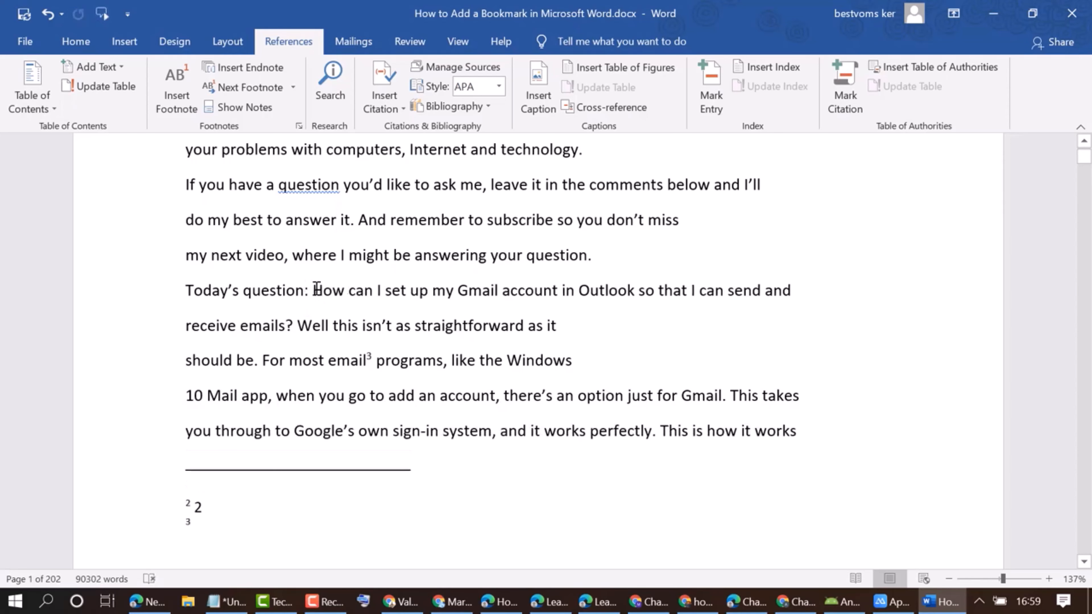
Delete the footnote reference mark after "email" in "For most email programs".
scroll(456, 360, "up", 5)
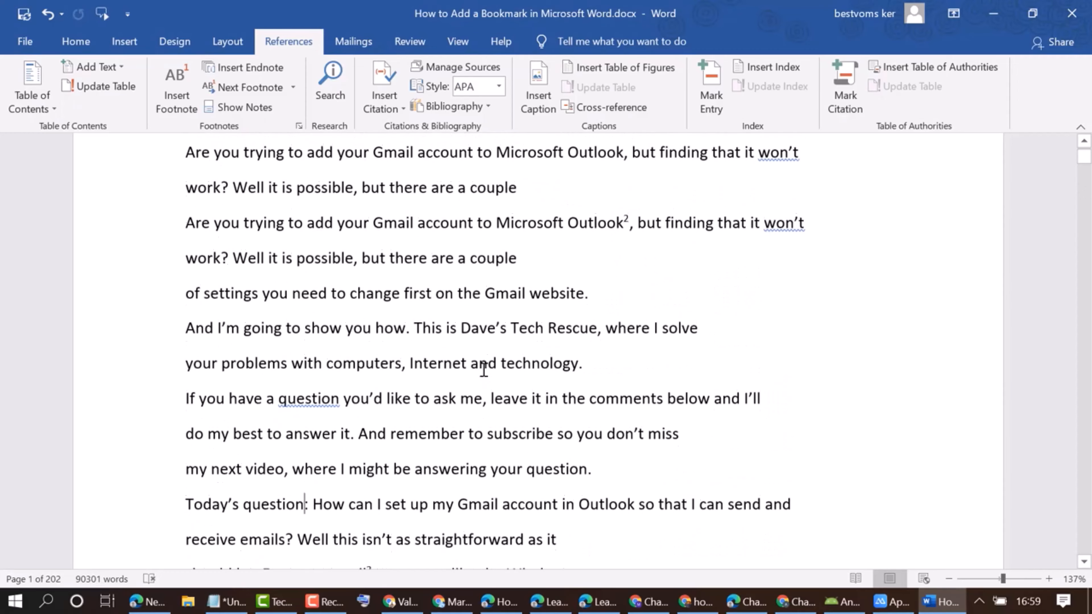
scroll(455, 348, "up", 3)
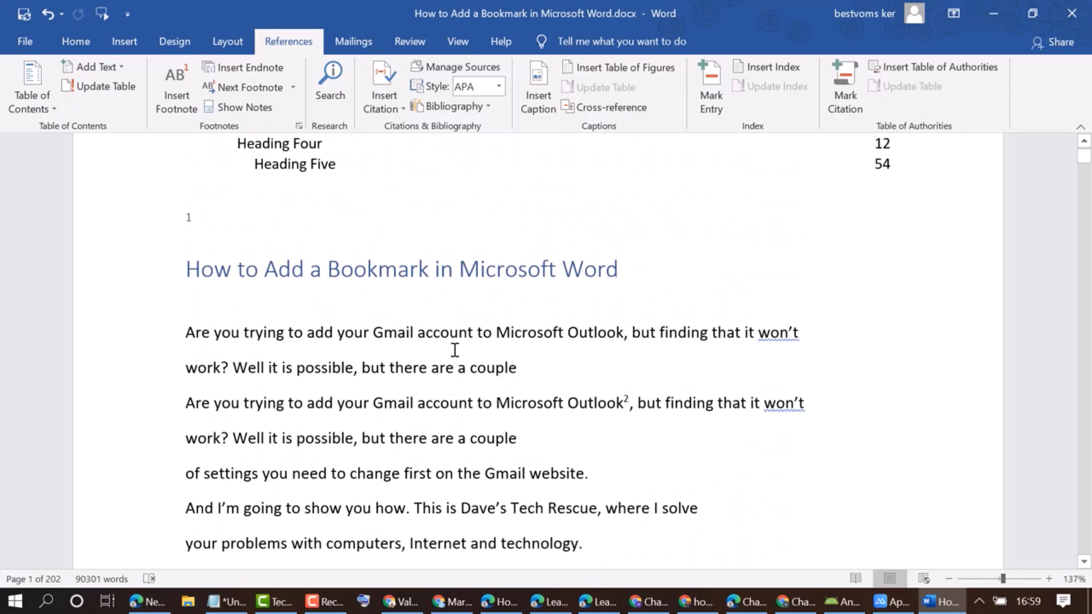
scroll(455, 349, "down", 2)
scroll(455, 349, "down", 5)
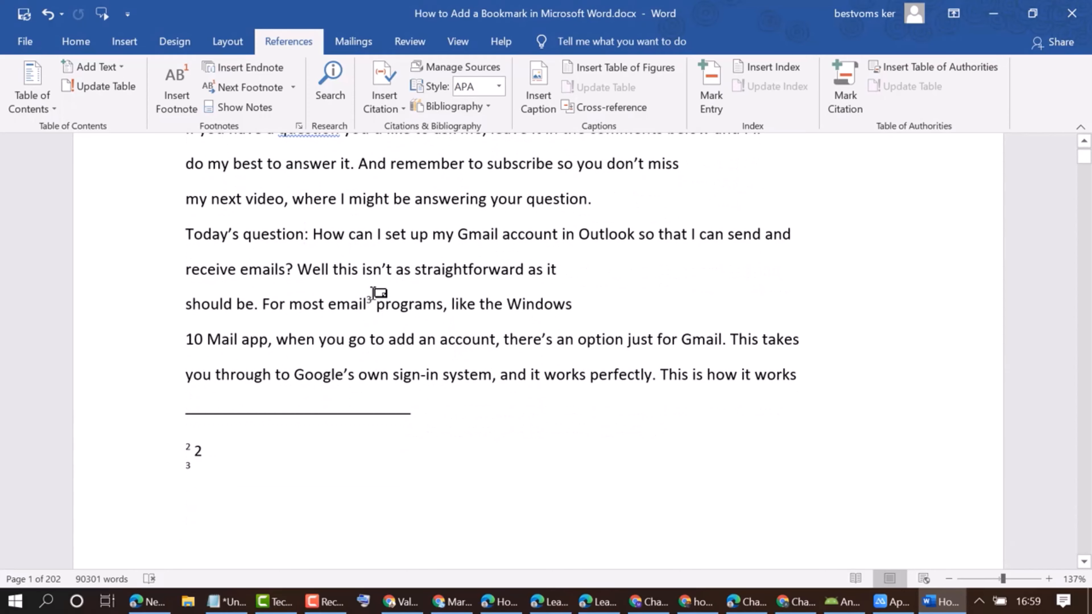
left_click(373, 301)
key("shift+Left")
key("Delete")
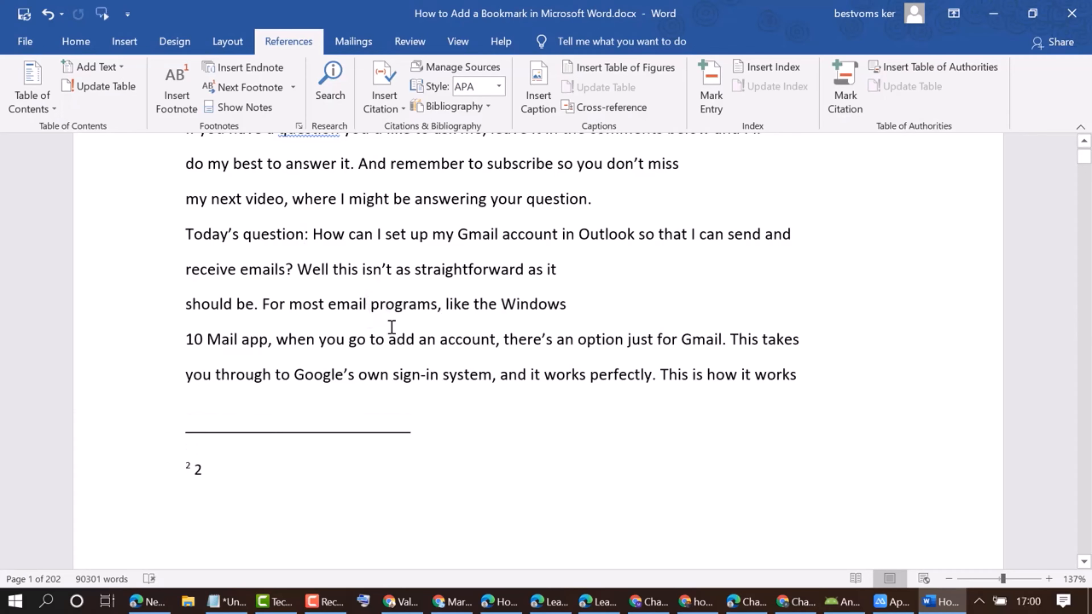
Delete the comma and the footnote reference mark after "Microsoft Outlook" in the second "Are you trying to add your Gmail account" sentence.
scroll(392, 327, "up", 5)
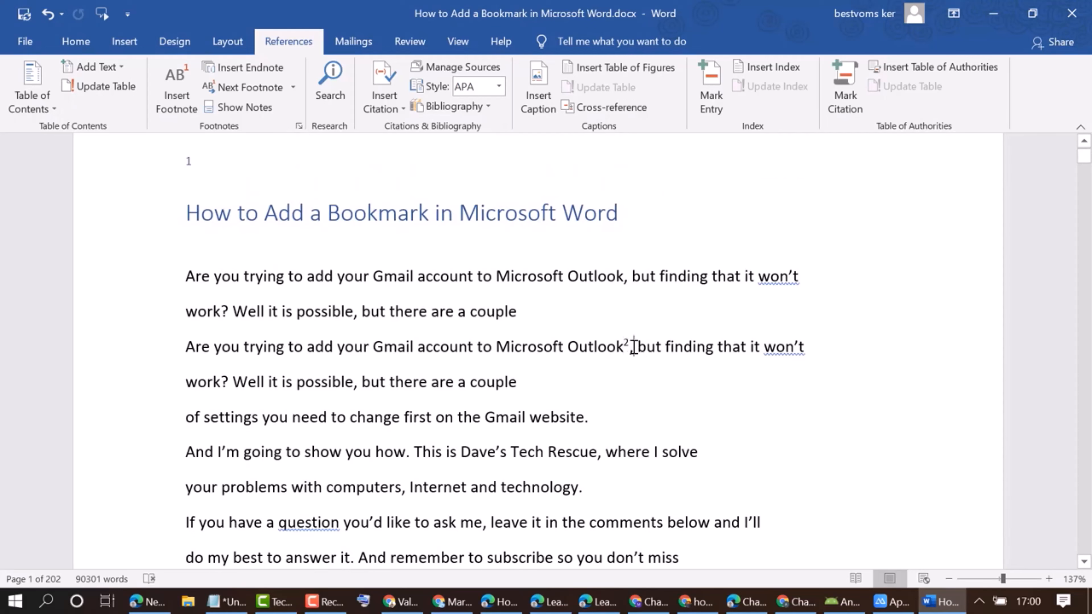
key("BackSpace")
key("BackSpace")
key("BackSpace")
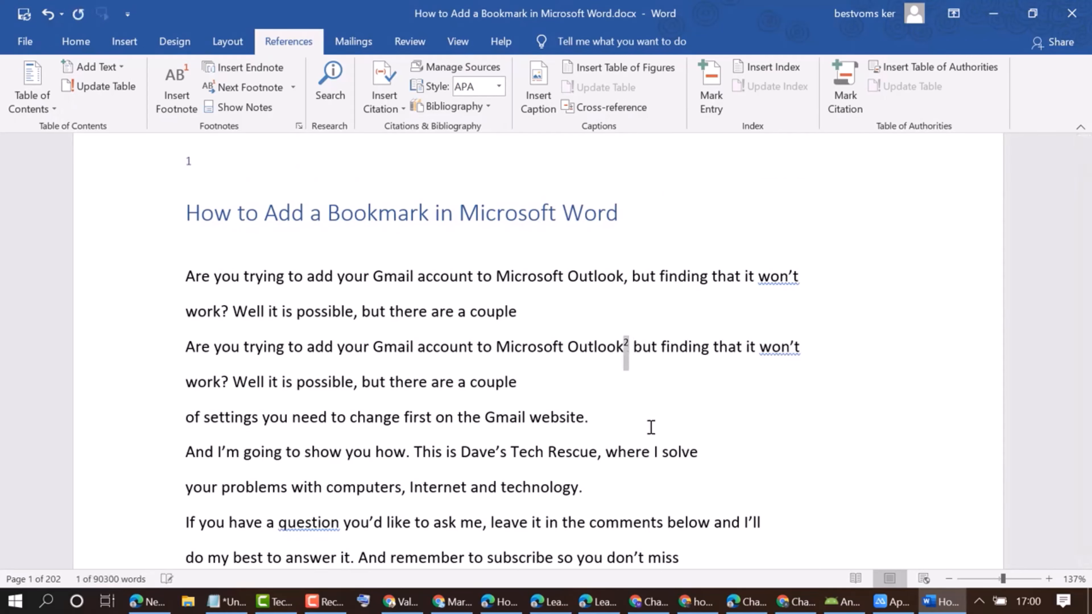